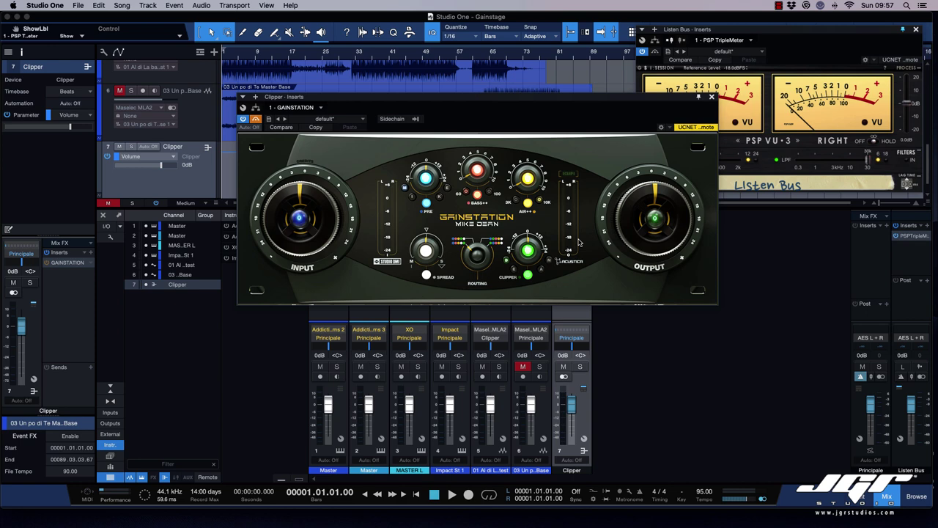
# Arrange the Clipper bus's Gainstation and Gainstation Boost plug-in windows so the VU meter stays visible beside them.
pyautogui.moveTo(531, 98)
pyautogui.mouseDown()
pyautogui.moveTo(535, 123)
pyautogui.moveTo(526, 112)
pyautogui.mouseUp()
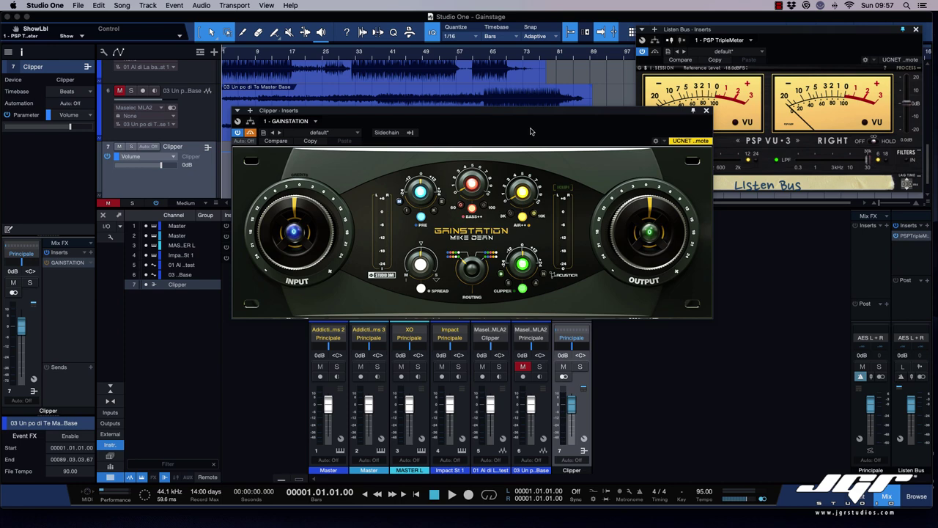
pyautogui.moveTo(674, 108); pyautogui.dragTo(672, 162)
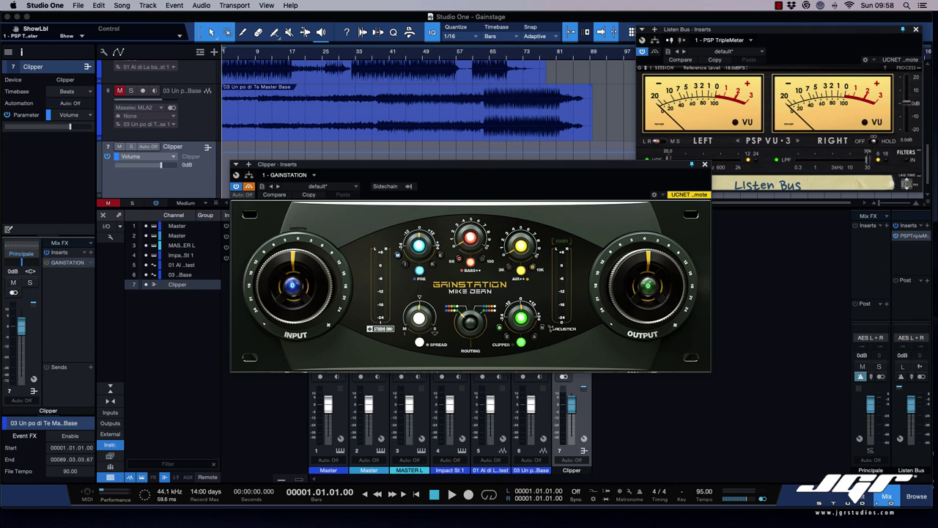
pyautogui.moveTo(518, 165); pyautogui.dragTo(577, 163)
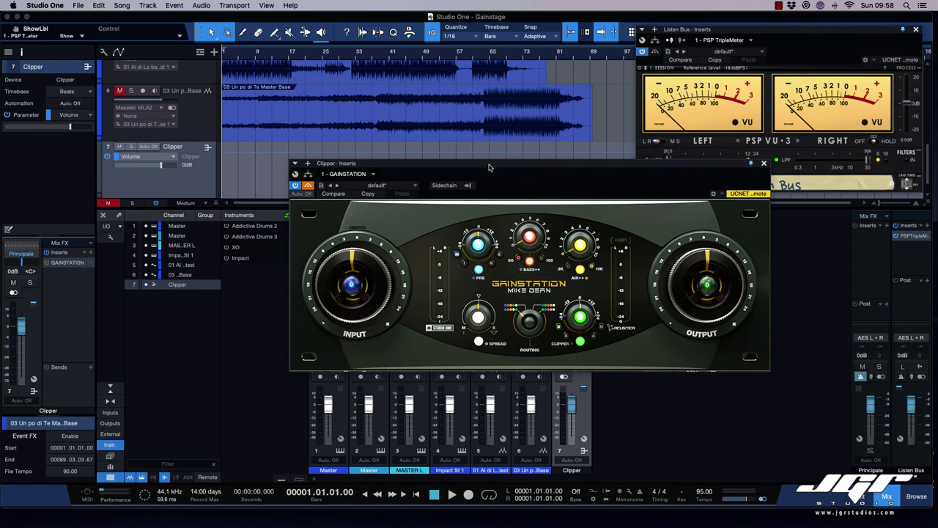
pyautogui.moveTo(489, 164); pyautogui.dragTo(273, 63)
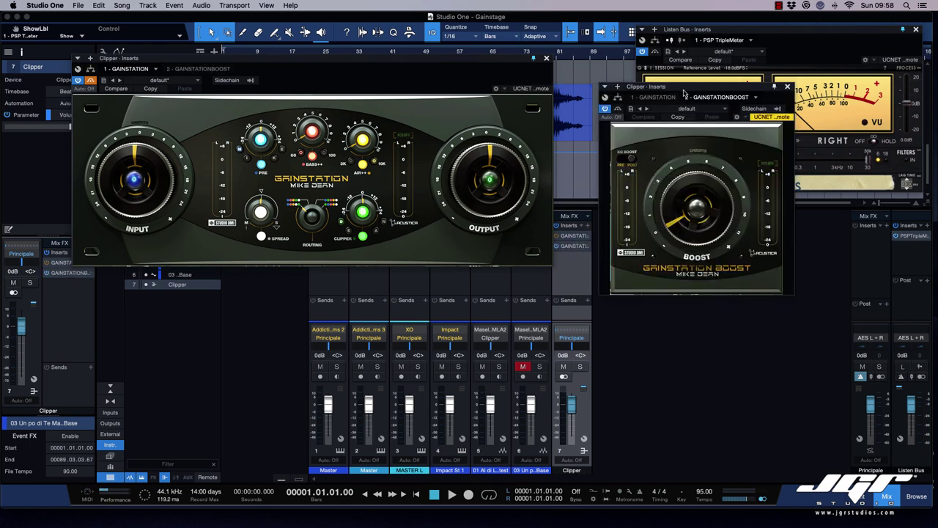
pyautogui.moveTo(683, 90); pyautogui.dragTo(622, 171)
pyautogui.moveTo(484, 60); pyautogui.dragTo(599, 115)
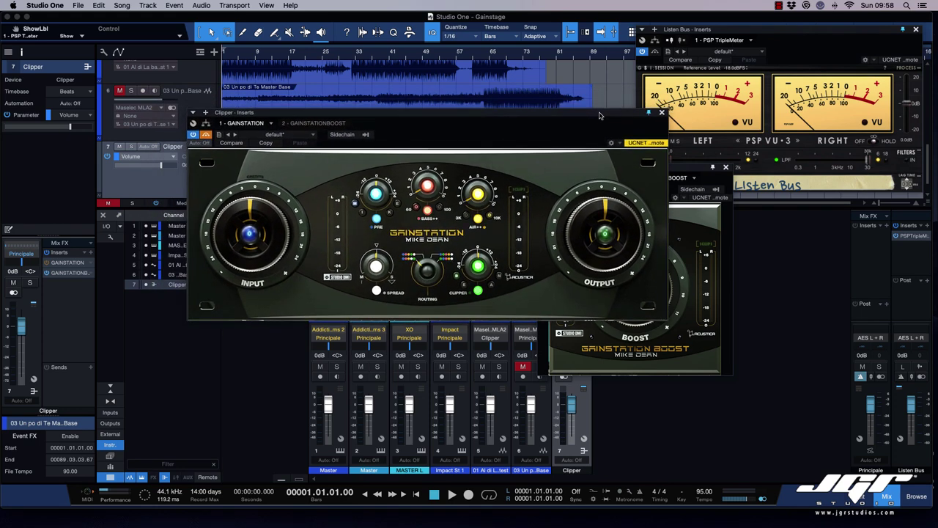
pyautogui.moveTo(600, 115); pyautogui.dragTo(598, 108)
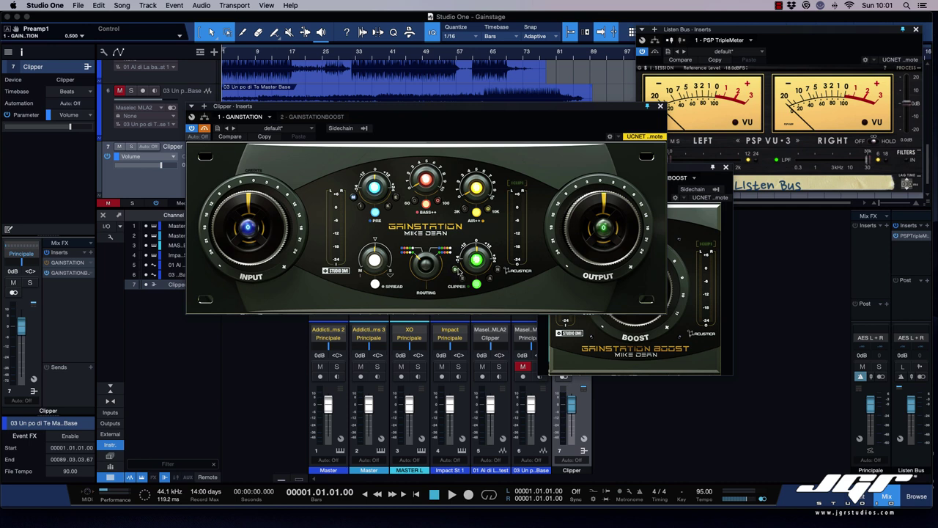
# Switch Gainstation's Spread and Clipper sections off and back on, and try the Routing selector.
pyautogui.click(476, 284)
pyautogui.click(477, 284)
pyautogui.click(375, 285)
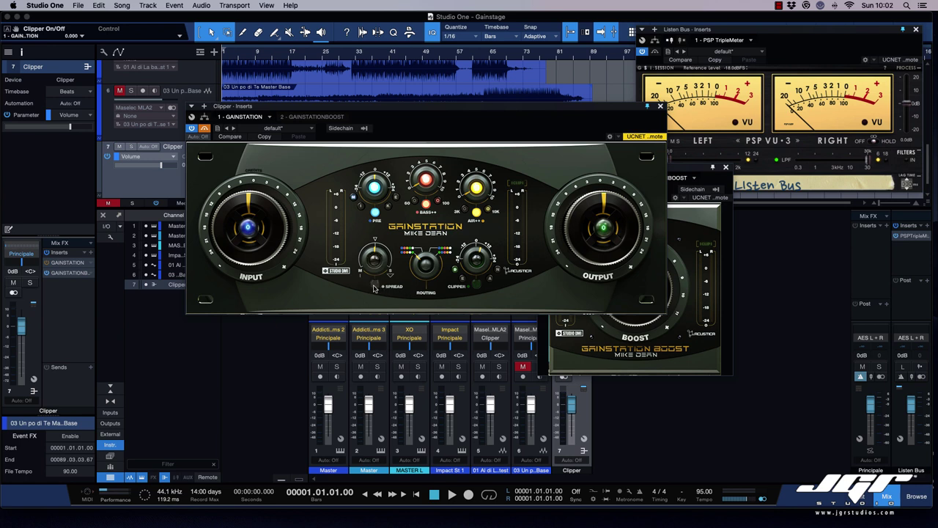
pyautogui.click(375, 286)
pyautogui.click(477, 285)
pyautogui.moveTo(427, 270)
pyautogui.mouseDown()
pyautogui.moveTo(425, 254)
pyautogui.moveTo(433, 256)
pyautogui.mouseUp()
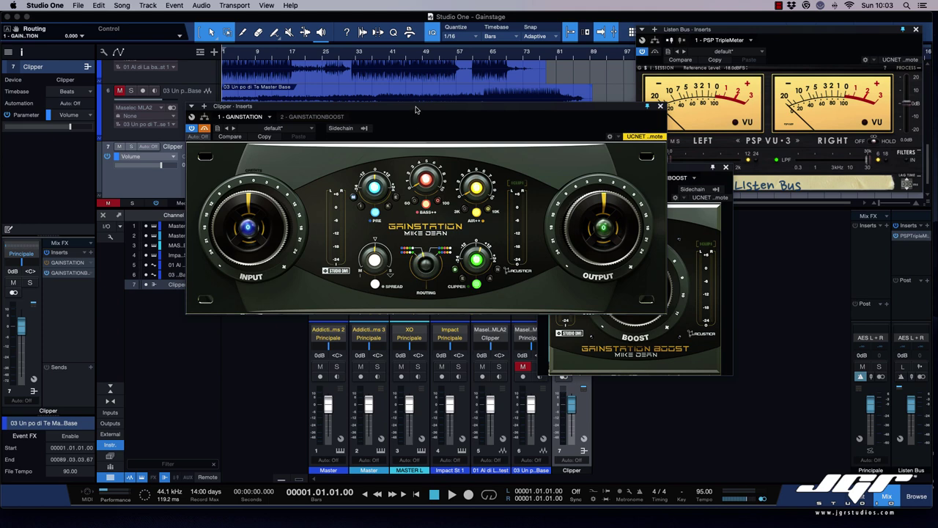
# Place the Gainstation Boost window in front of Gainstation and try out its Boost knob.
pyautogui.moveTo(415, 109); pyautogui.dragTo(359, 100)
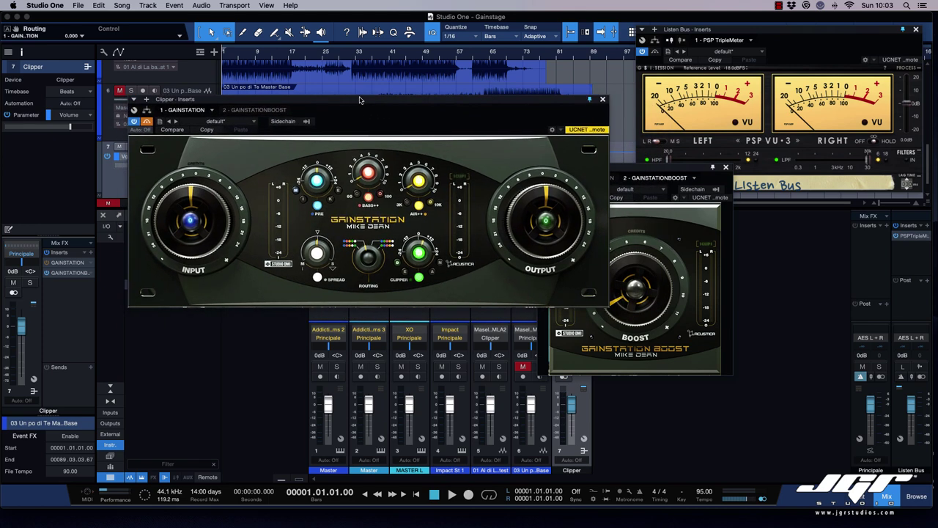
pyautogui.moveTo(726, 176); pyautogui.dragTo(670, 199)
pyautogui.click(683, 185)
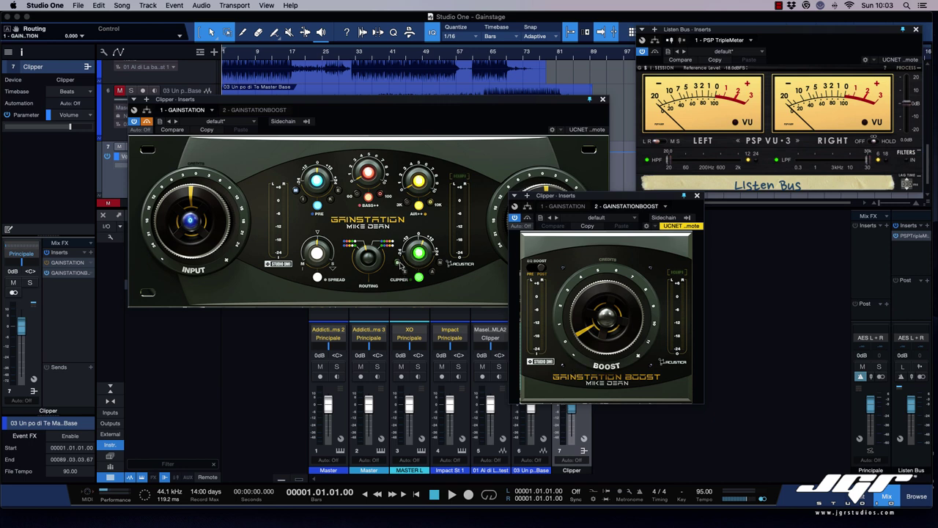
pyautogui.moveTo(606, 331); pyautogui.dragTo(605, 305)
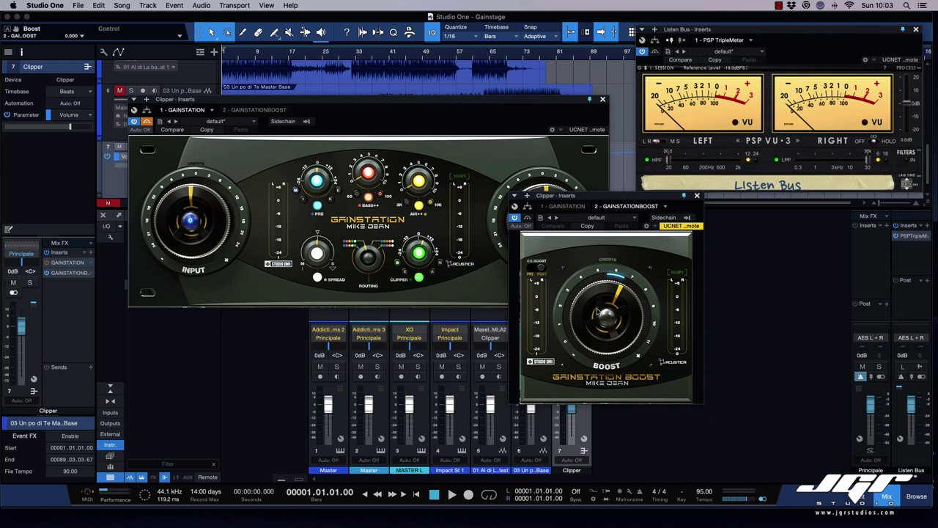
pyautogui.moveTo(598, 316)
pyautogui.mouseDown()
pyautogui.moveTo(600, 324)
pyautogui.moveTo(599, 314)
pyautogui.mouseUp()
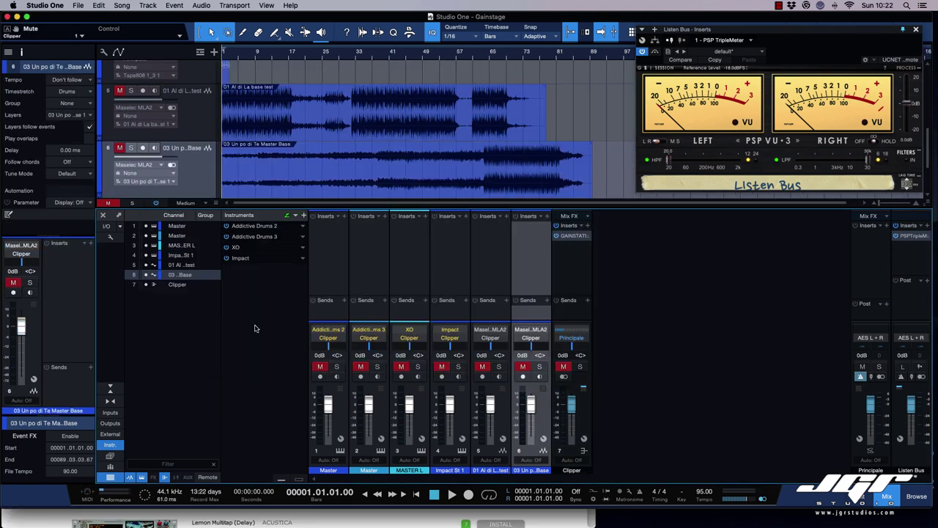
# Look over the Addictive Drums 2 kit, XO and Impact XT instruments, closing each editor again.
pyautogui.doubleClick(252, 228)
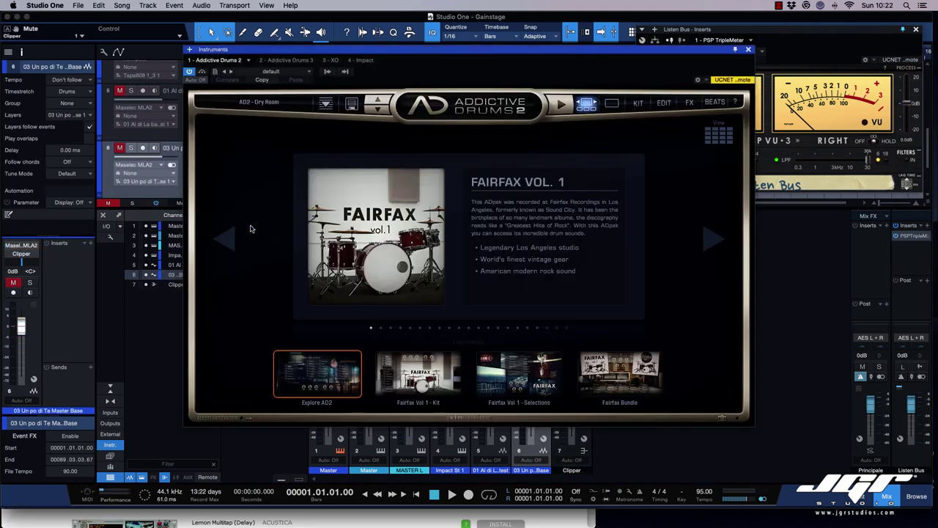
pyautogui.click(637, 103)
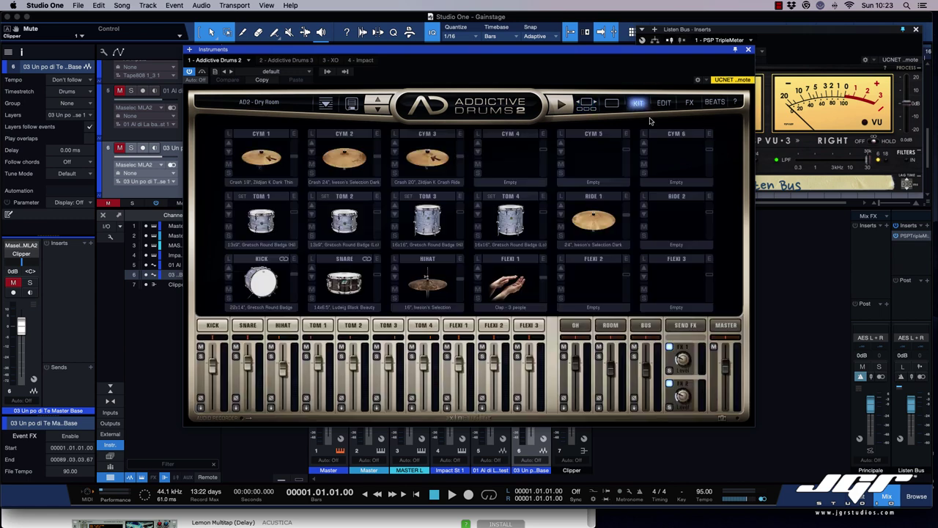
pyautogui.click(748, 49)
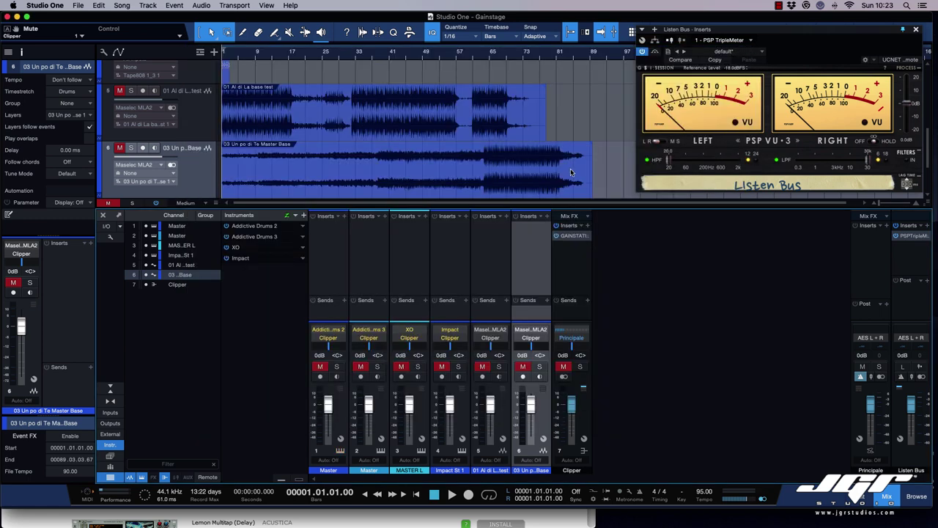
pyautogui.click(422, 450)
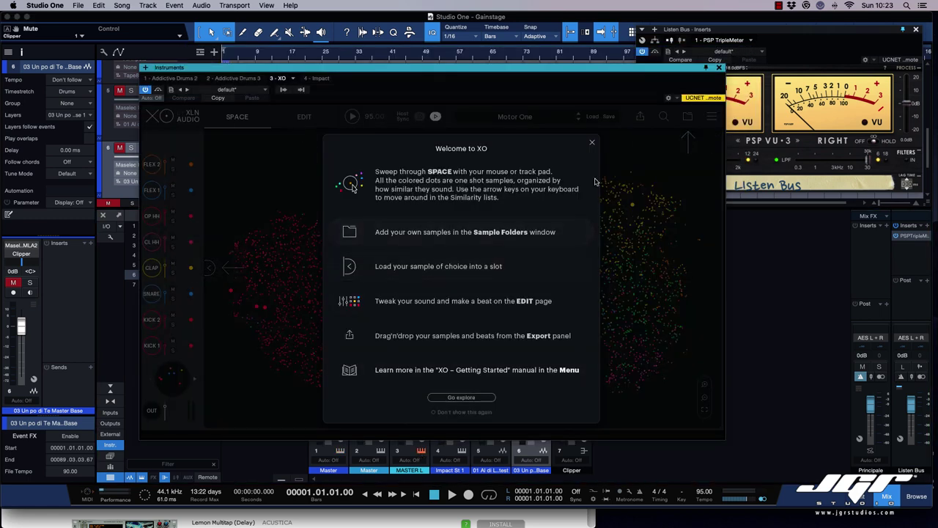
pyautogui.click(719, 67)
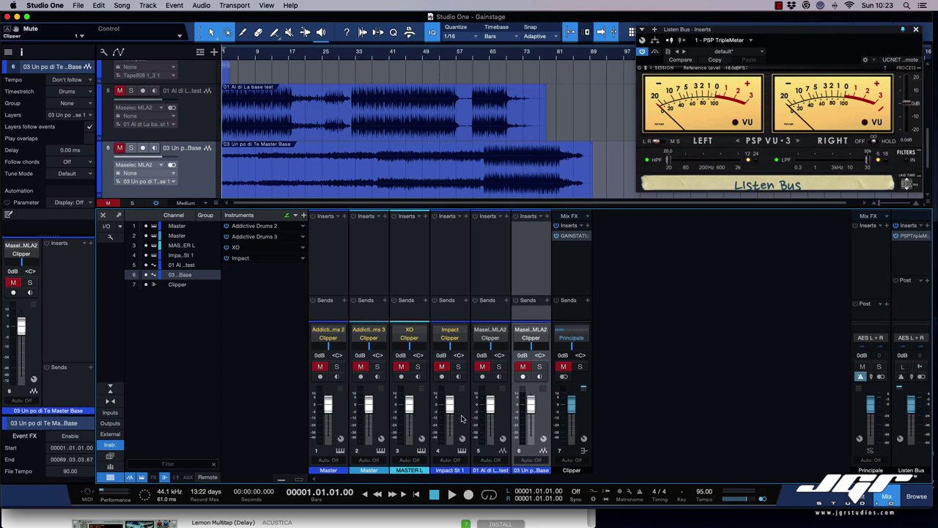
pyautogui.click(461, 452)
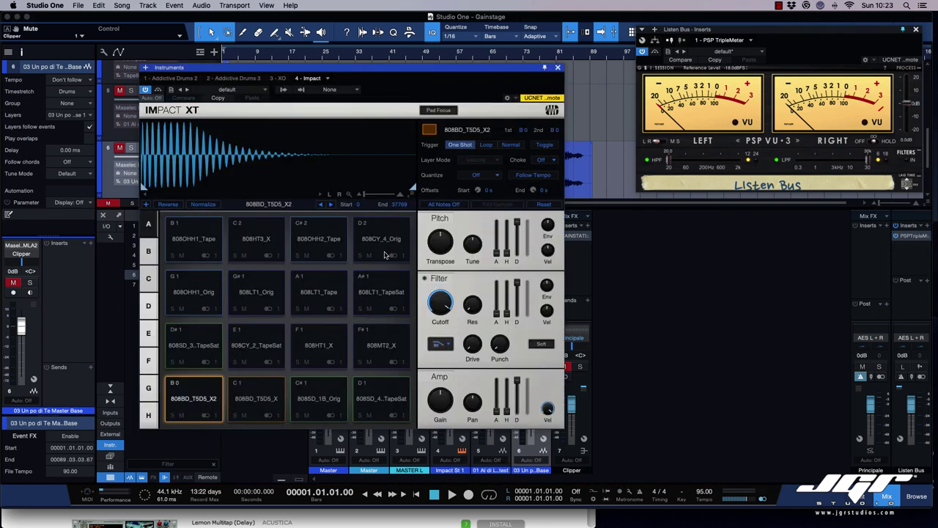
pyautogui.click(565, 67)
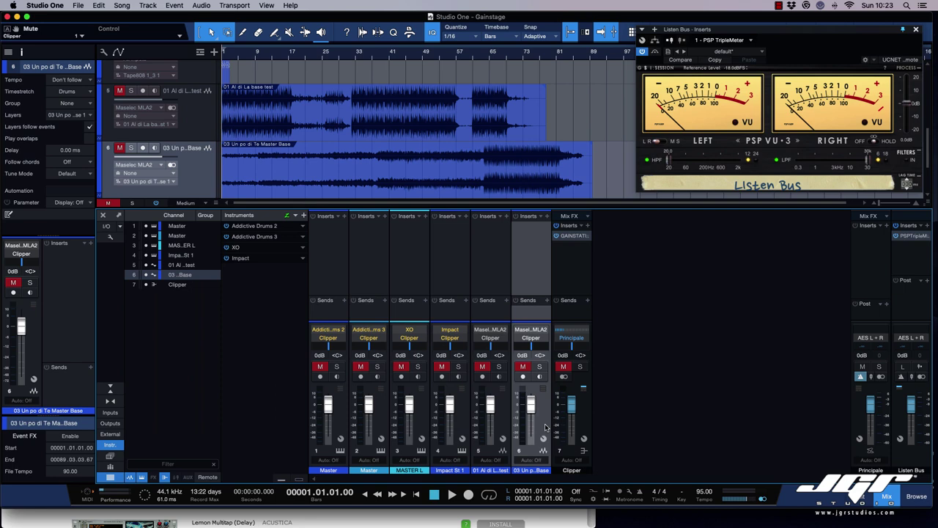
# Enable Sync Play/Stop for Funk Straight Beat 01 in the first Addictive Drums 2 track, and start playback.
pyautogui.scroll(5, 366, 138)
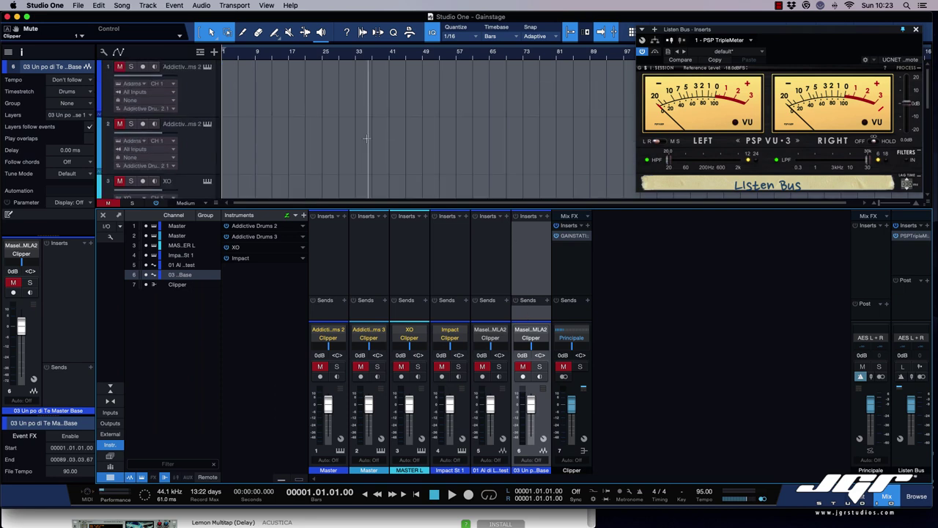
pyautogui.scroll(-5, 366, 138)
pyautogui.scroll(4, 366, 138)
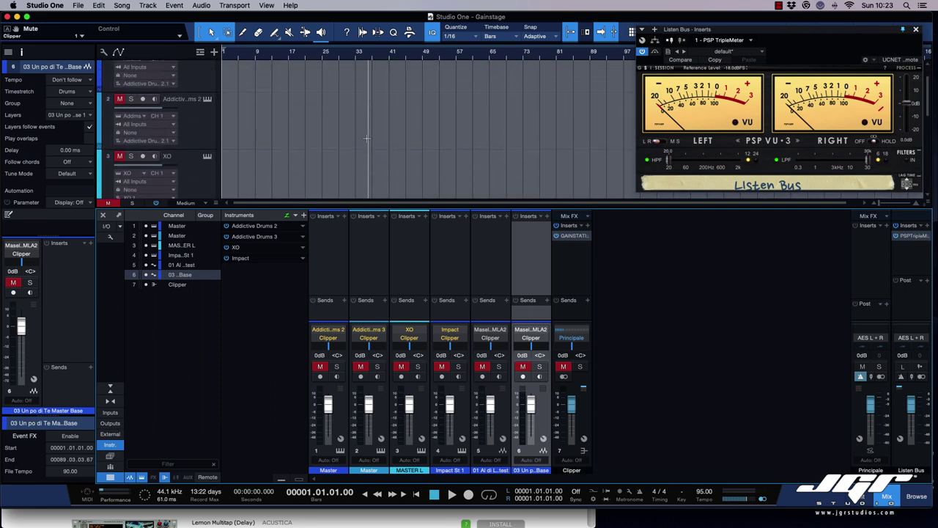
pyautogui.scroll(-3, 366, 138)
pyautogui.scroll(4, 367, 138)
pyautogui.click(207, 67)
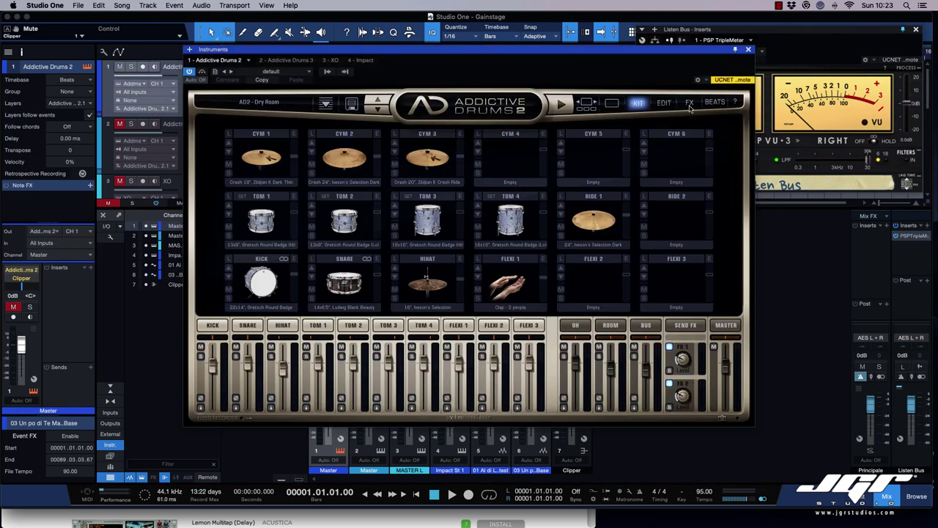
pyautogui.click(710, 103)
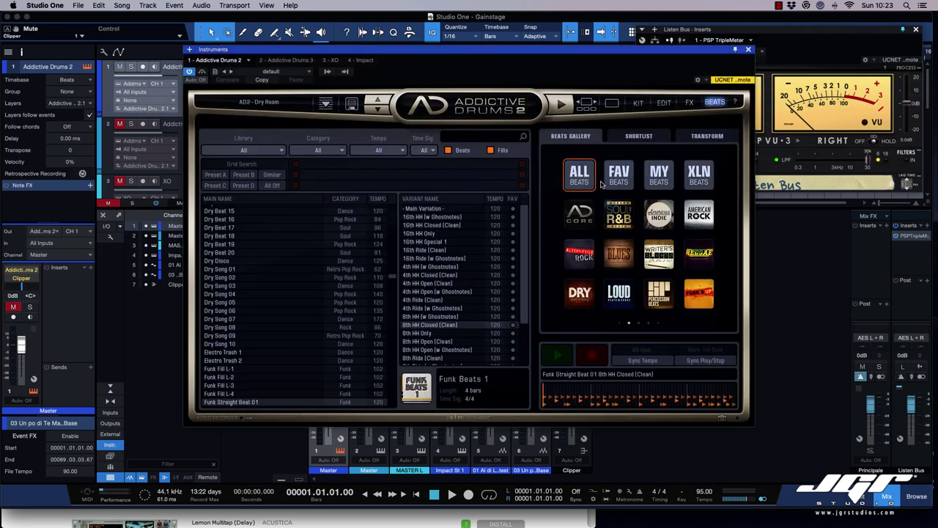
pyautogui.click(696, 362)
pyautogui.press('space')
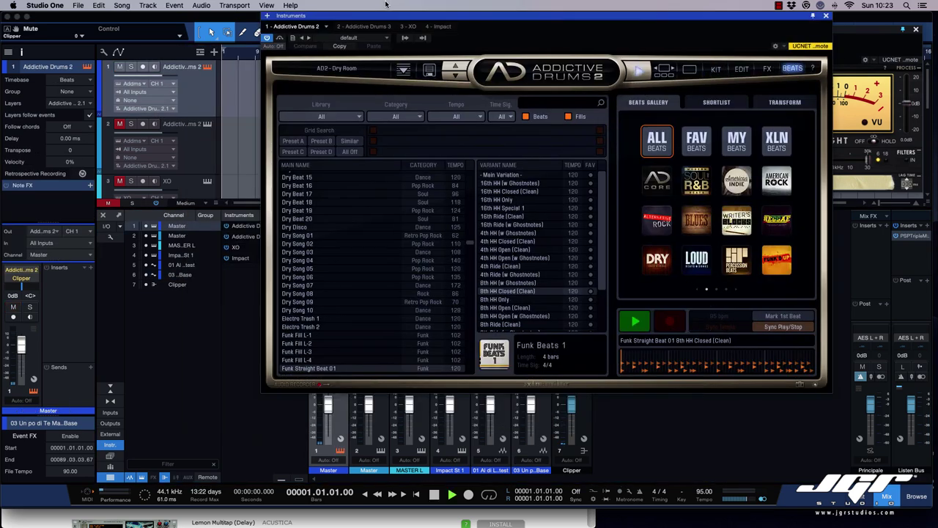
pyautogui.click(825, 15)
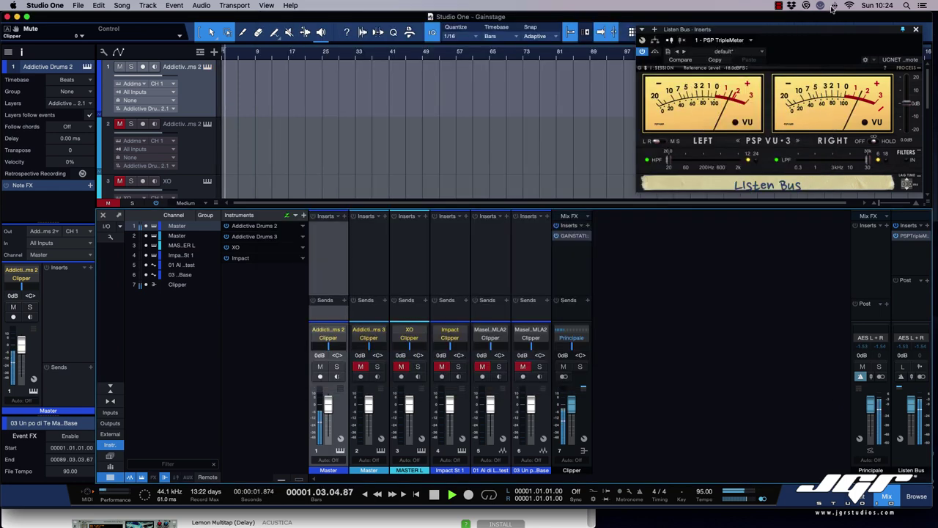
# Open Gainstation on the Clipper bus and compare the drum beat with the plug-in bypassed and active.
pyautogui.click(571, 235)
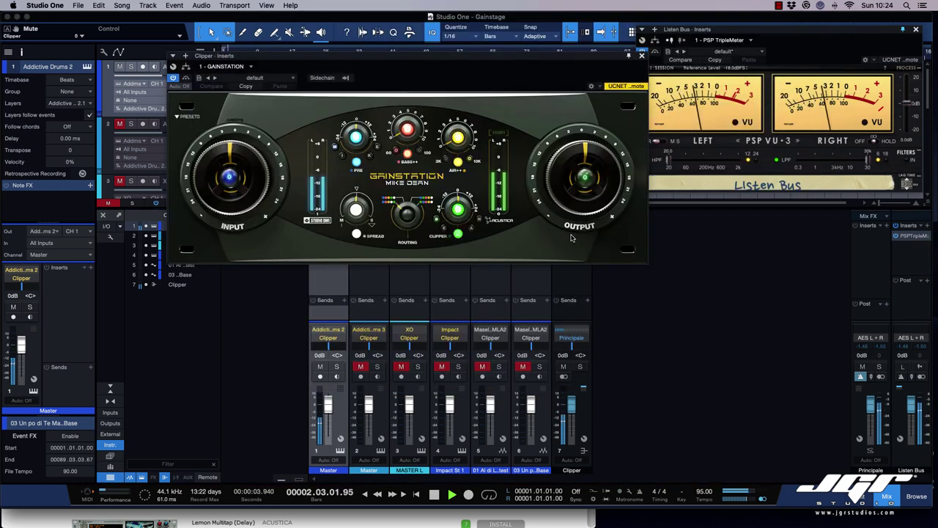
pyautogui.moveTo(301, 67); pyautogui.dragTo(373, 127)
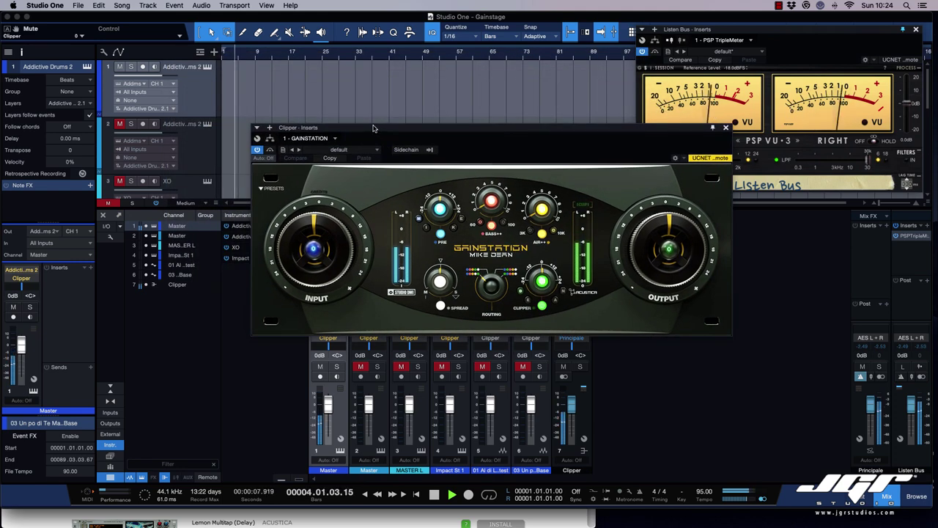
pyautogui.click(269, 150)
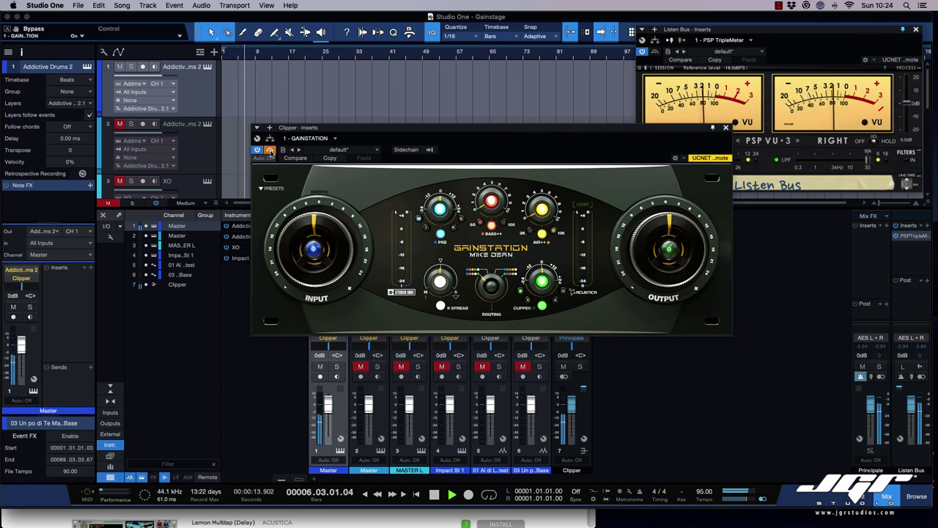
pyautogui.click(270, 150)
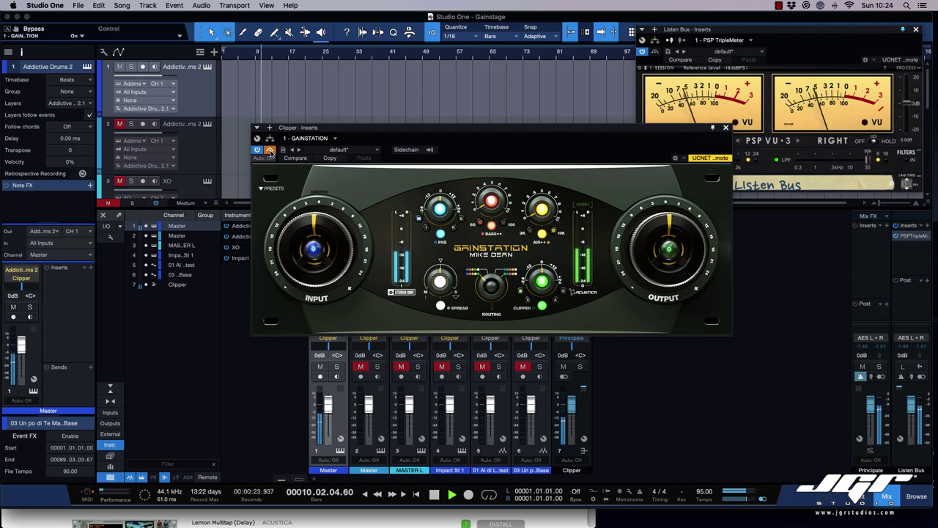
pyautogui.click(269, 150)
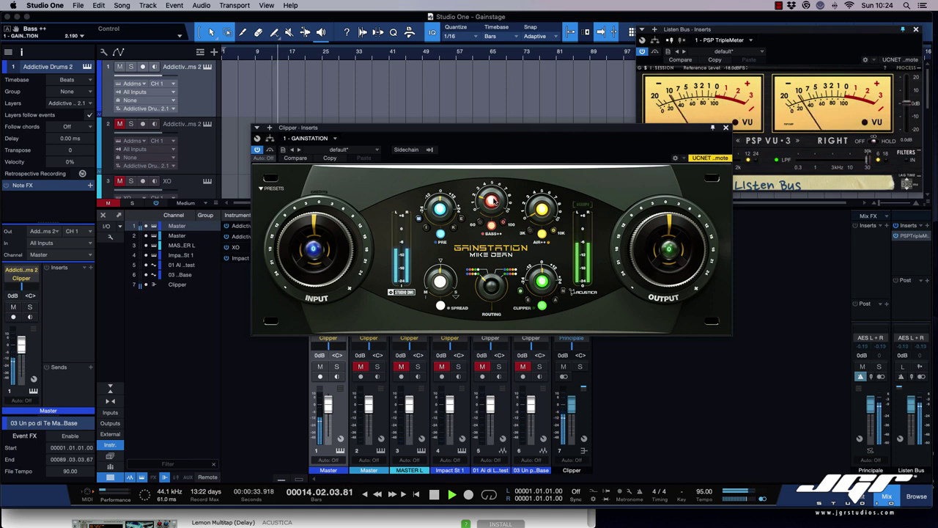
# Adjust Gainstation's Bass++ knob and raise the Pre gain slightly while the beat plays.
pyautogui.moveTo(494, 202); pyautogui.dragTo(493, 200)
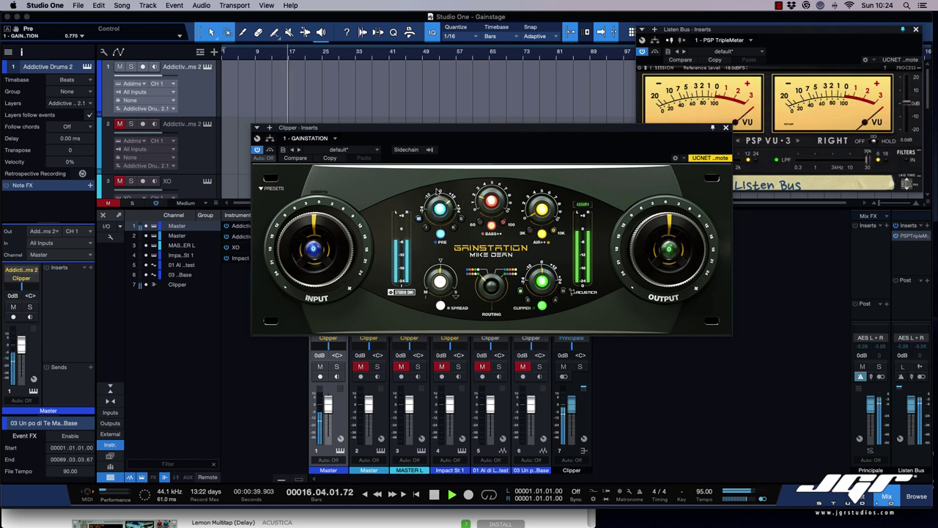
pyautogui.scroll(2, 438, 209)
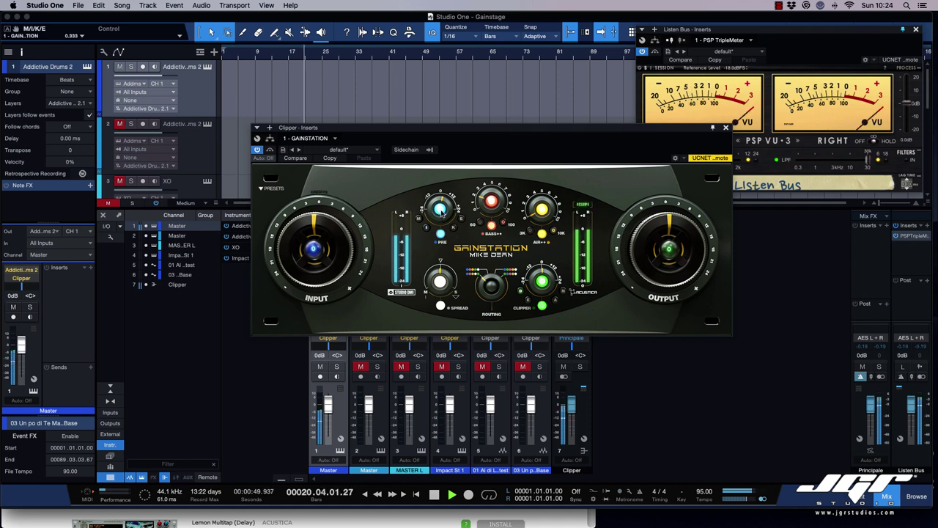
pyautogui.scroll(1, 442, 211)
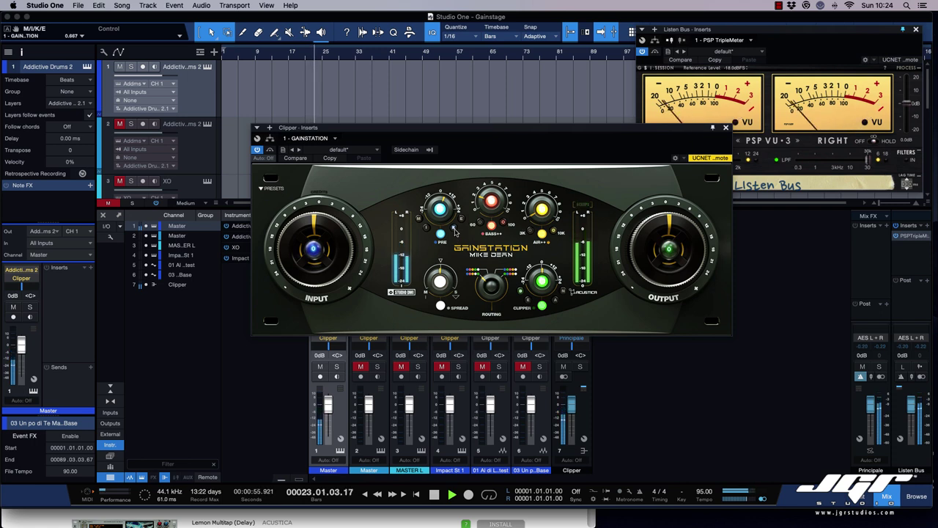
# Audition the Pre section's E and I character modes, leaving I selected.
pyautogui.click(461, 218)
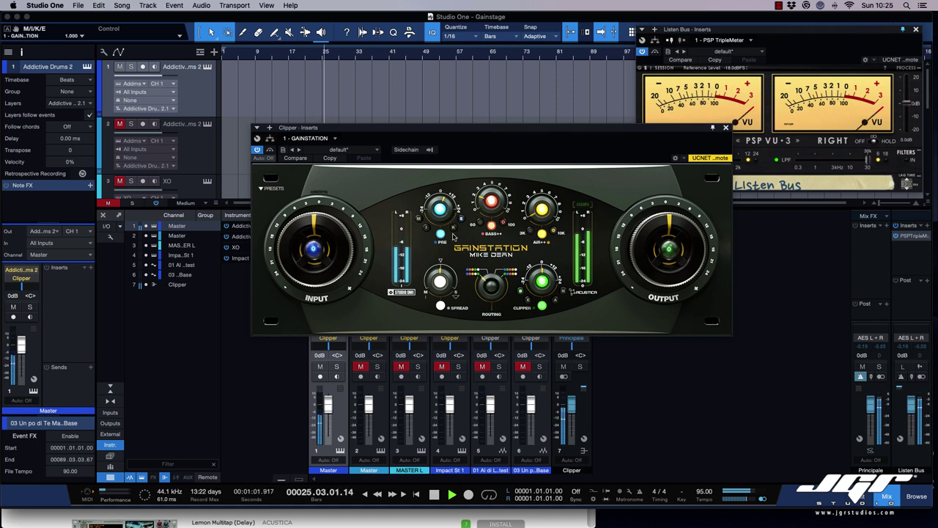
pyautogui.click(423, 228)
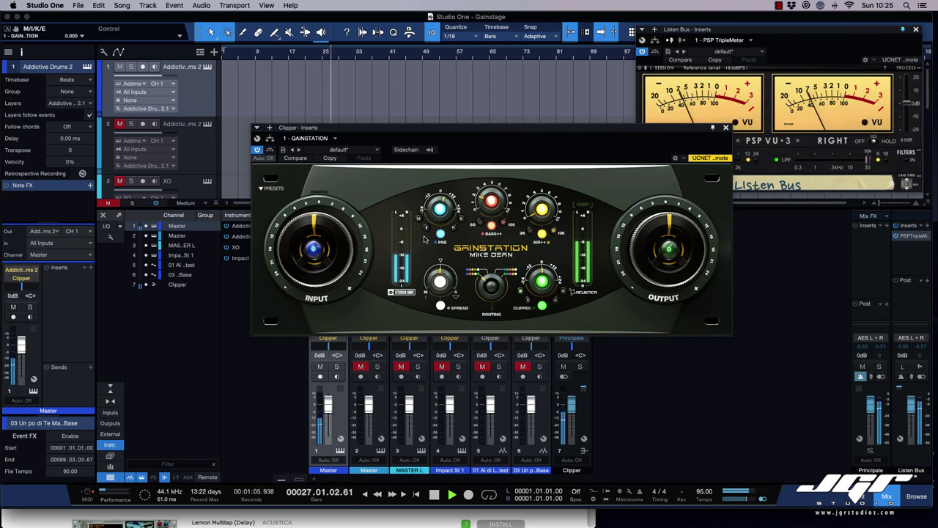
# Audition the Pre section's M and K character modes, leaving K selected, and raise Air++ to about 2.
pyautogui.click(424, 238)
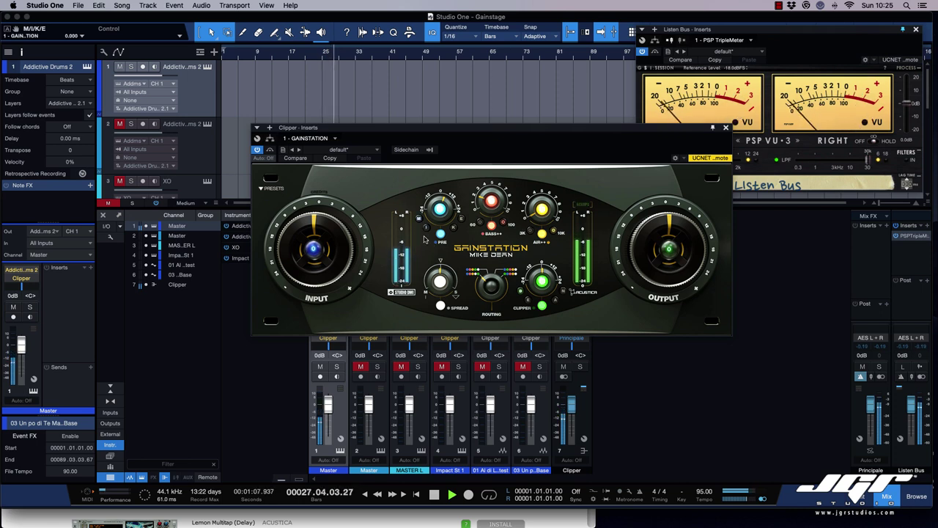
pyautogui.click(454, 228)
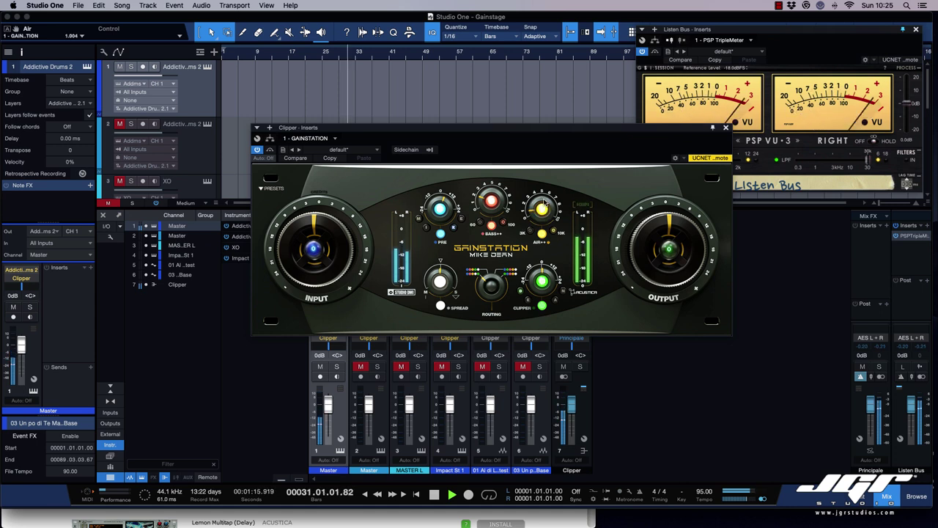
pyautogui.moveTo(544, 203); pyautogui.dragTo(545, 194)
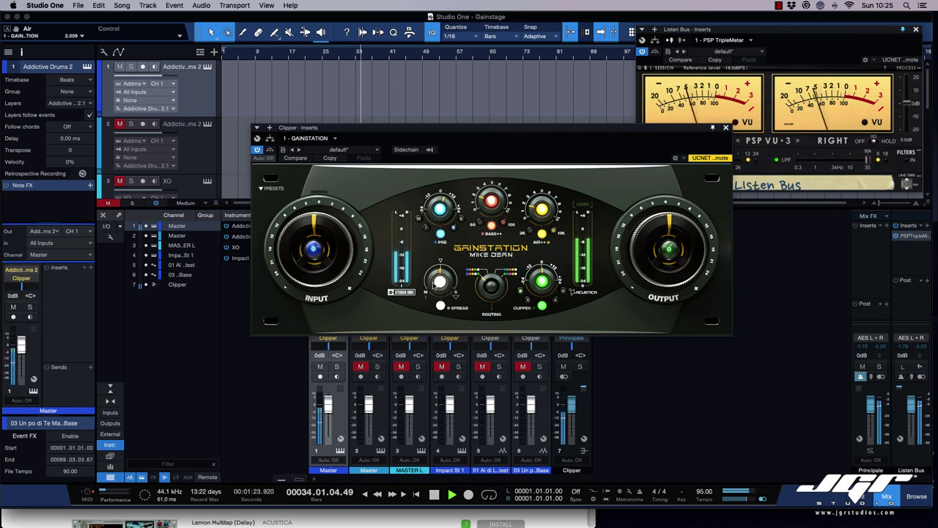
# Fine-tune Gainstation's Spread and Clipper amounts while the beat plays, leaving Clipper character A selected.
pyautogui.moveTo(439, 288); pyautogui.dragTo(438, 282)
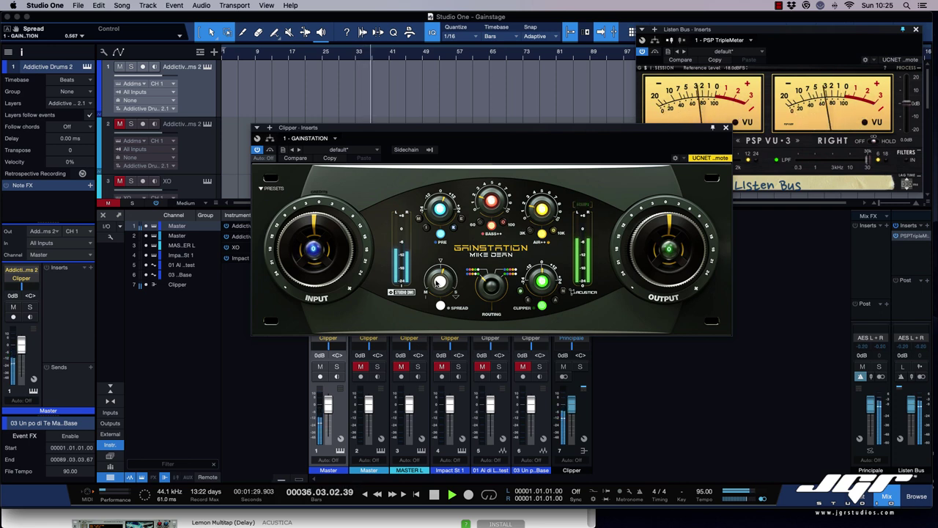
pyautogui.moveTo(437, 282); pyautogui.dragTo(436, 282)
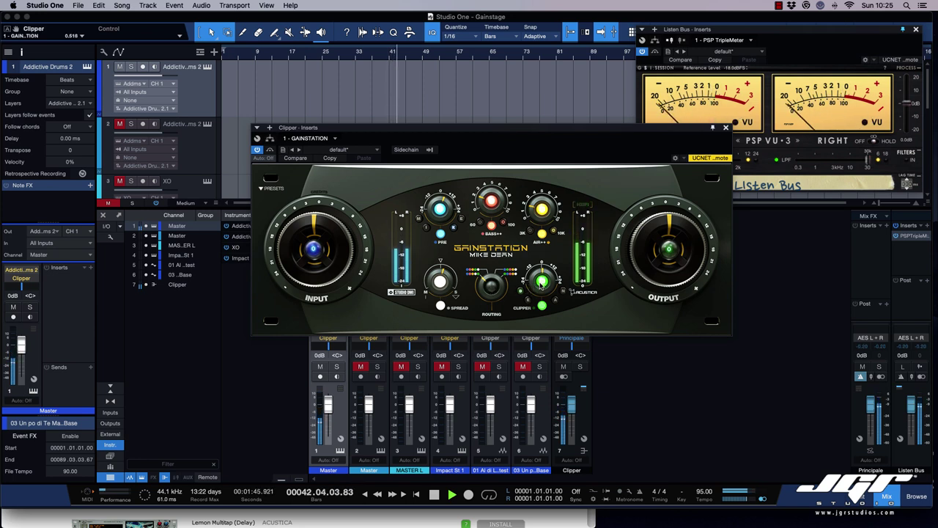
pyautogui.moveTo(540, 284); pyautogui.dragTo(541, 280)
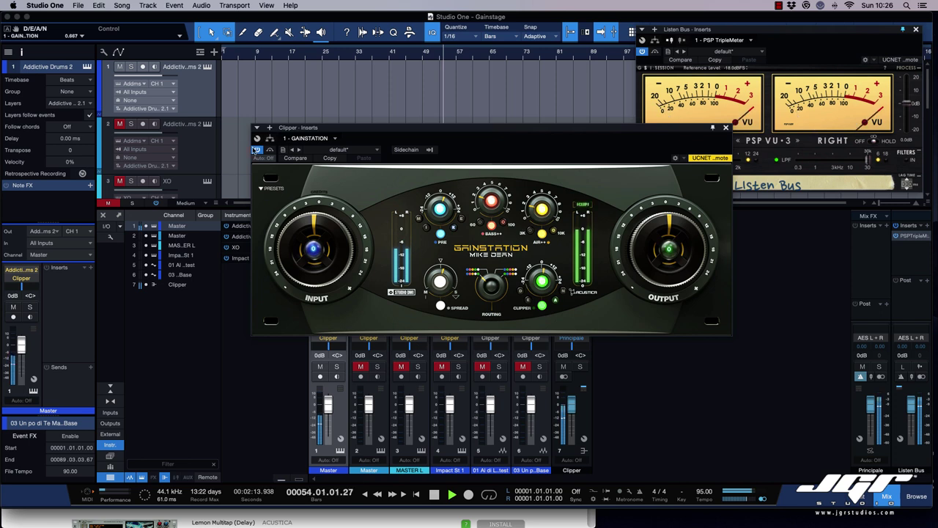
# Lower Gainstation's output to compensate for the added level, comparing the beat with the plug-in bypassed and active.
pyautogui.click(270, 150)
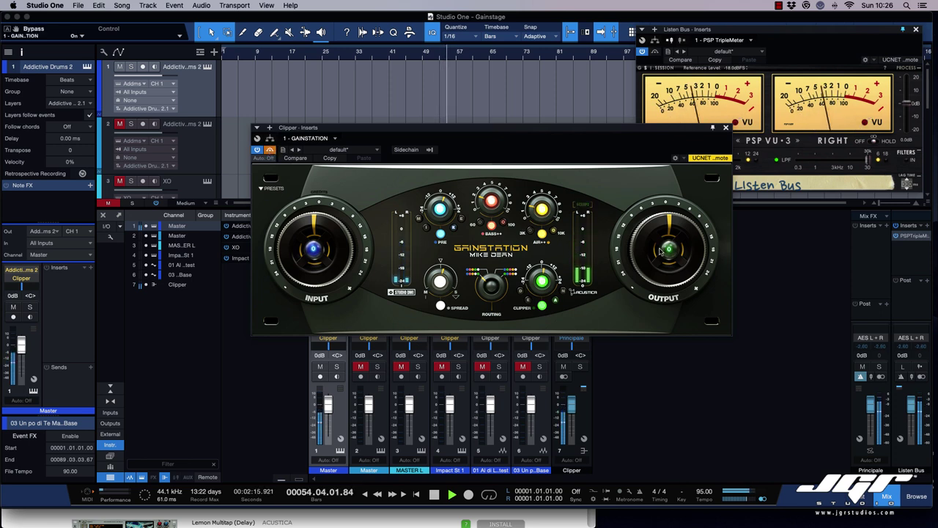
pyautogui.moveTo(663, 237); pyautogui.dragTo(657, 231)
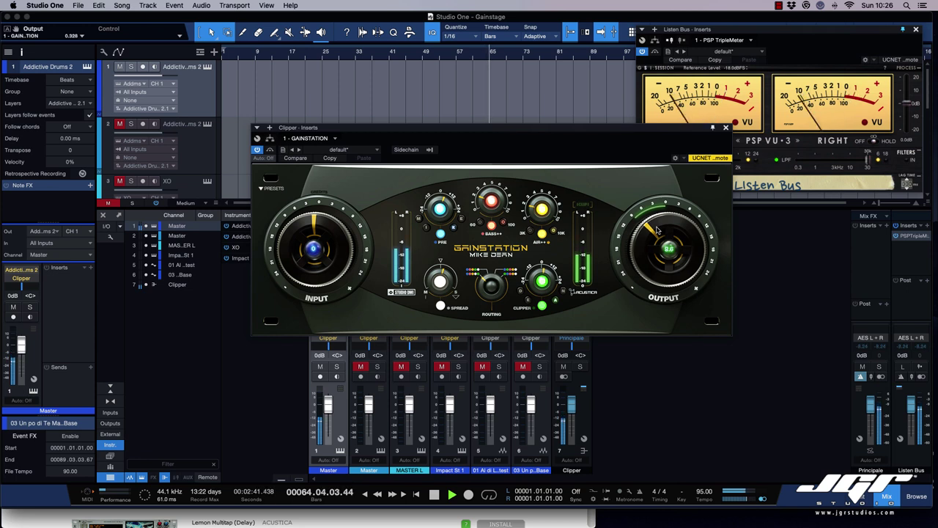
pyautogui.click(269, 150)
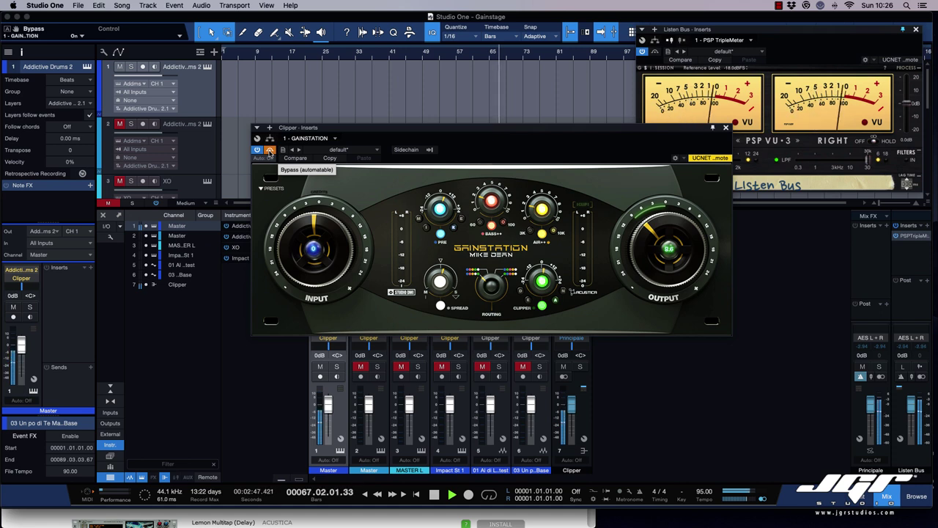
pyautogui.click(269, 151)
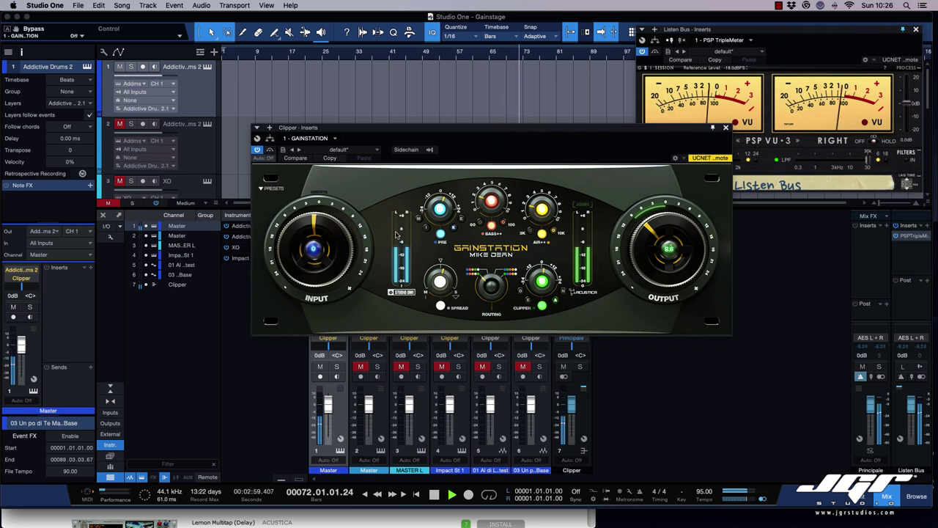
pyautogui.click(270, 150)
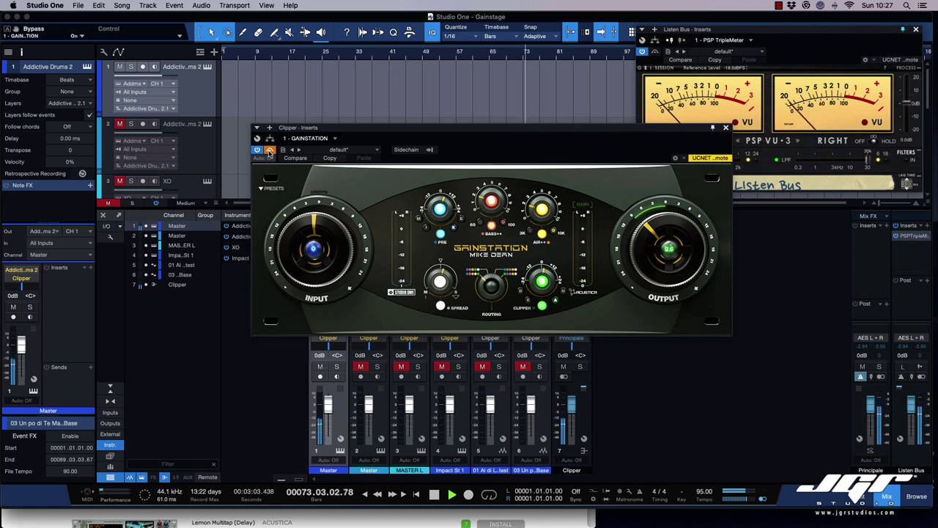
pyautogui.click(270, 149)
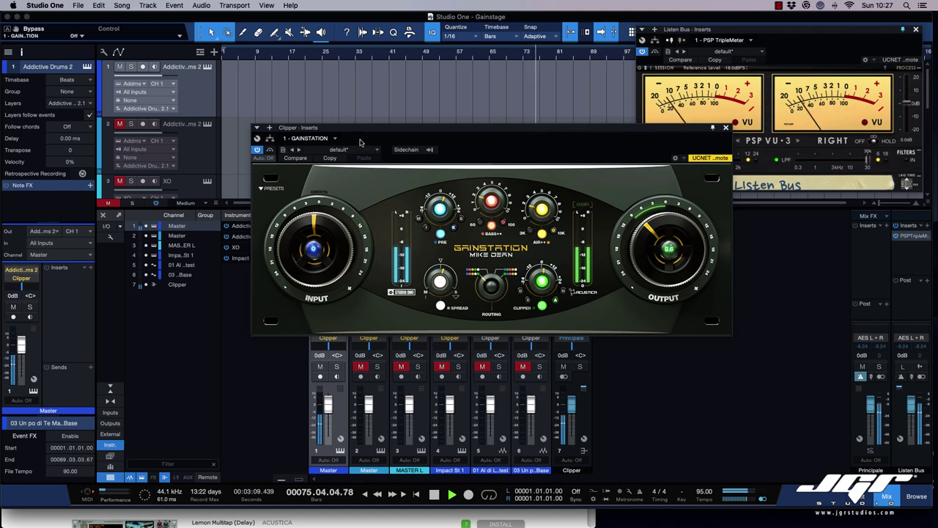
# Move the Gainstation window higher over the mixer and load the Mike Dean preset 04 FUCK YOUR KICK.
pyautogui.moveTo(362, 128); pyautogui.dragTo(358, 91)
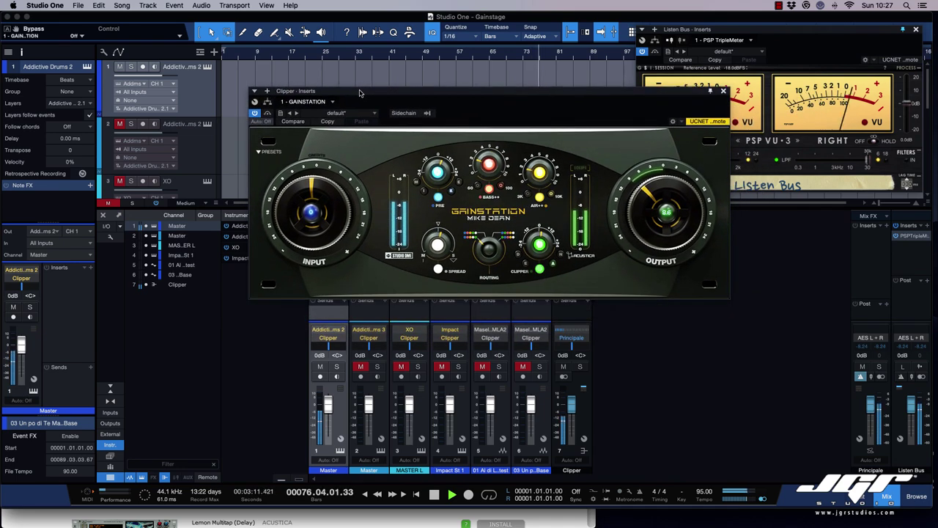
pyautogui.click(263, 152)
pyautogui.moveTo(279, 170)
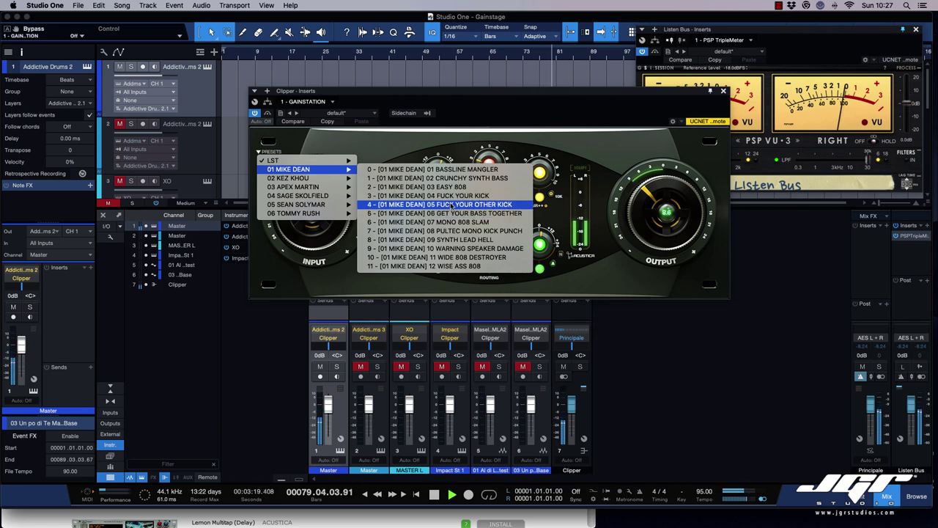
pyautogui.click(452, 196)
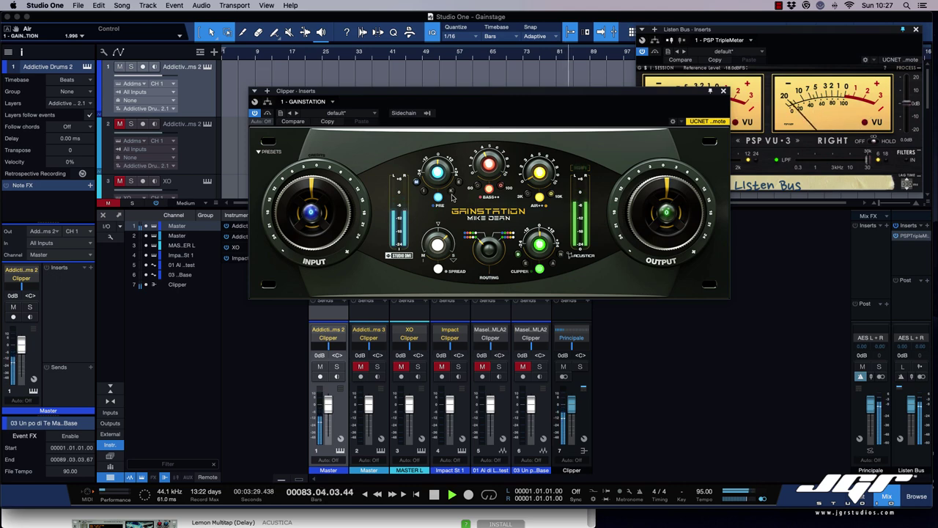
# Audition the Mike Dean preset 08 PULTEC MONO KICK PUNCH and one of the last two 808 presets in that bank.
pyautogui.click(261, 152)
pyautogui.moveTo(290, 170)
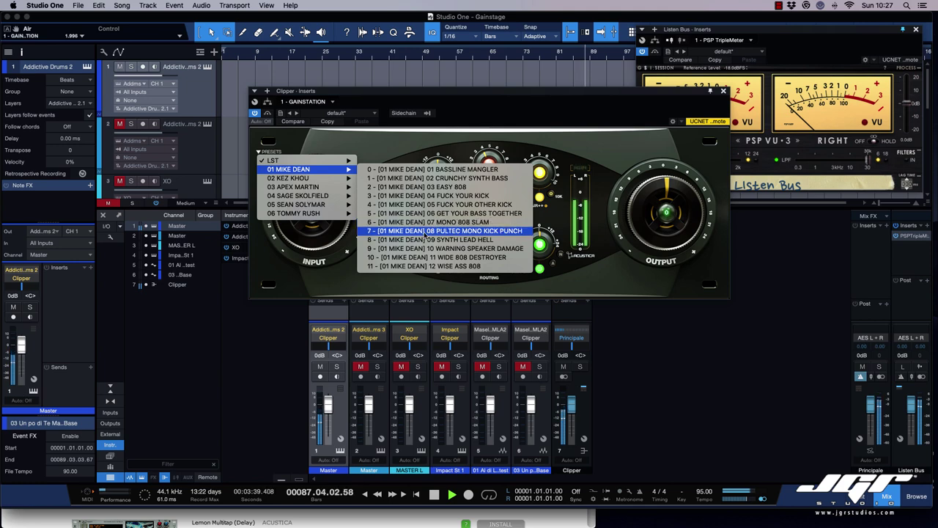
pyautogui.click(427, 231)
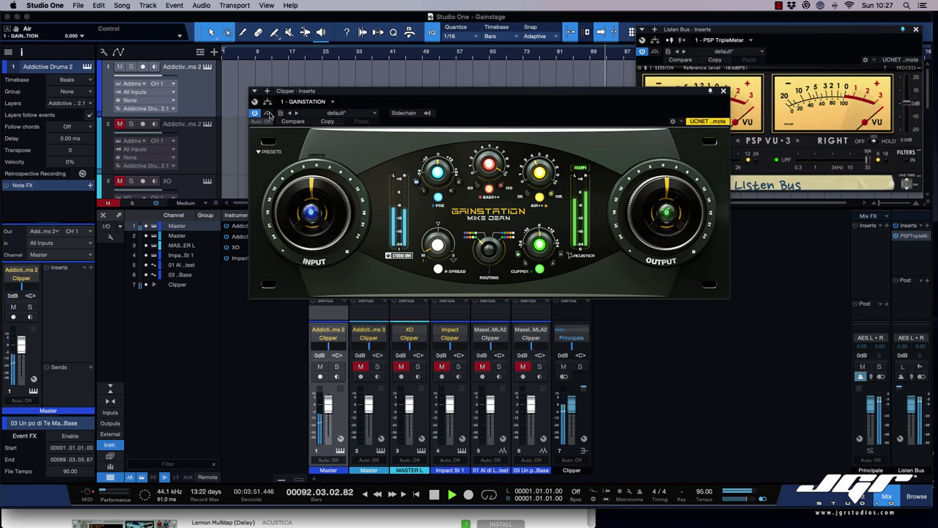
pyautogui.click(259, 152)
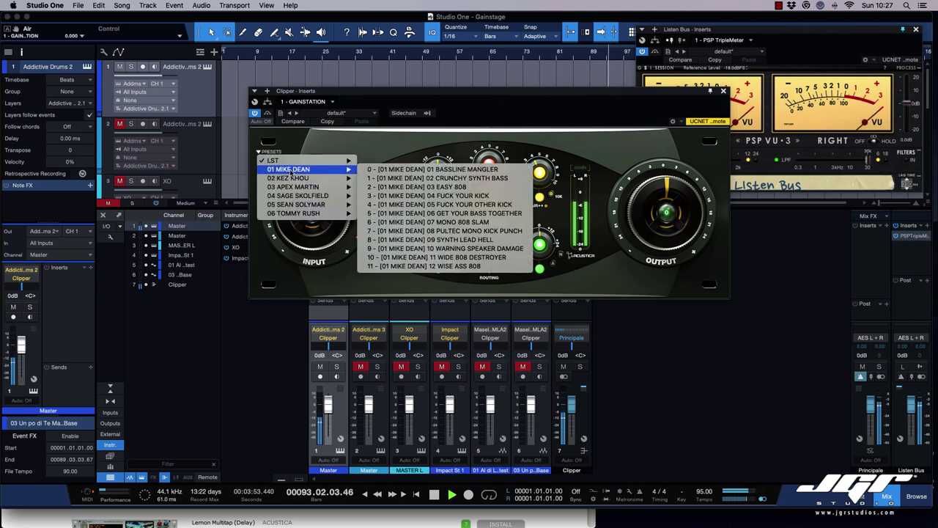
pyautogui.click(449, 262)
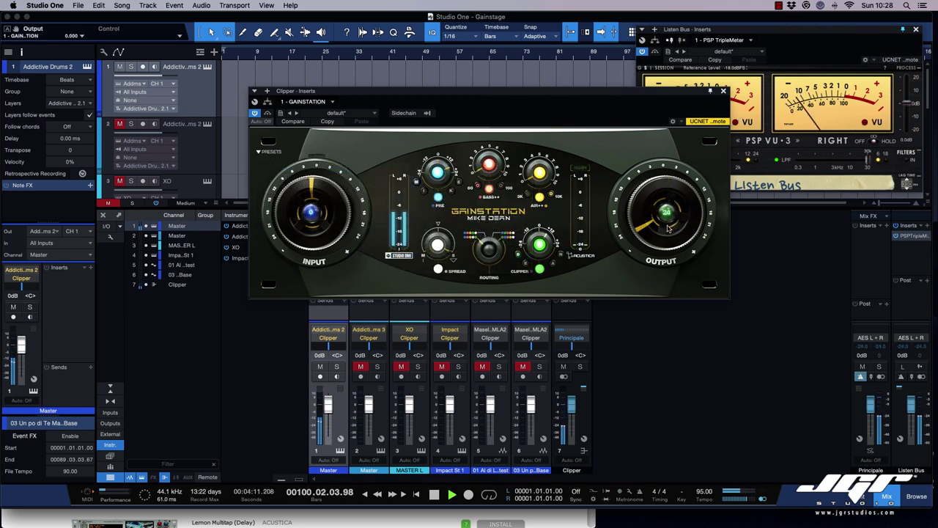
# Load the Kez Khou preset 02 EXCELSIOR with playback stopped, then play the beat and compare it bypassed and active.
pyautogui.press('space')
pyautogui.click(265, 151)
pyautogui.moveTo(272, 169)
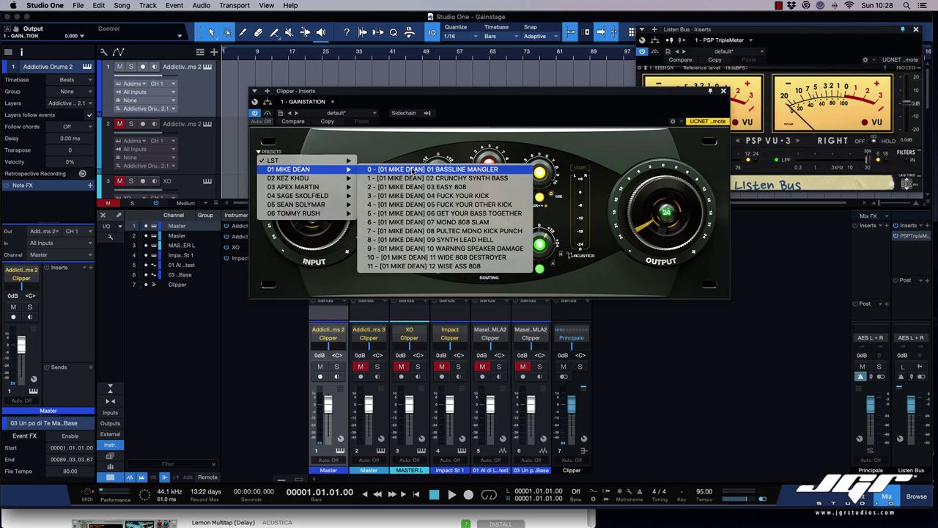
pyautogui.moveTo(339, 181)
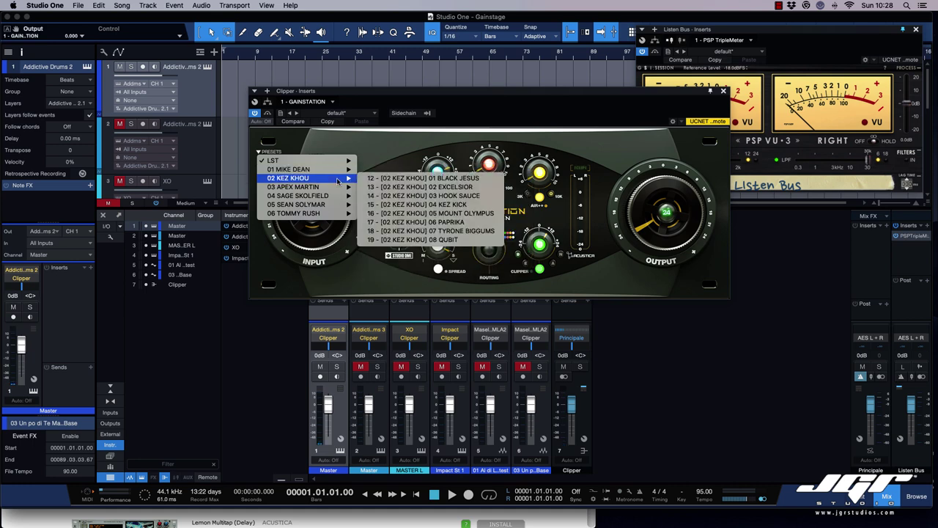
pyautogui.click(414, 187)
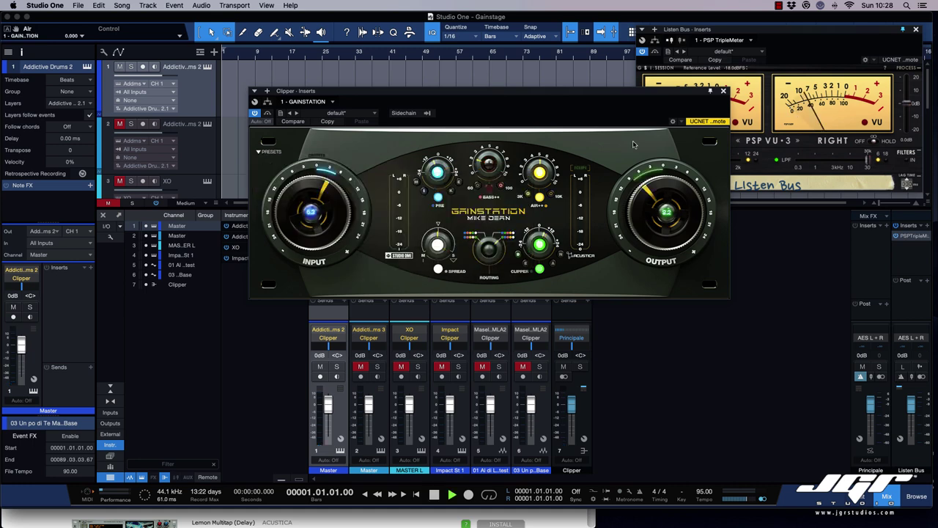
pyautogui.press('space')
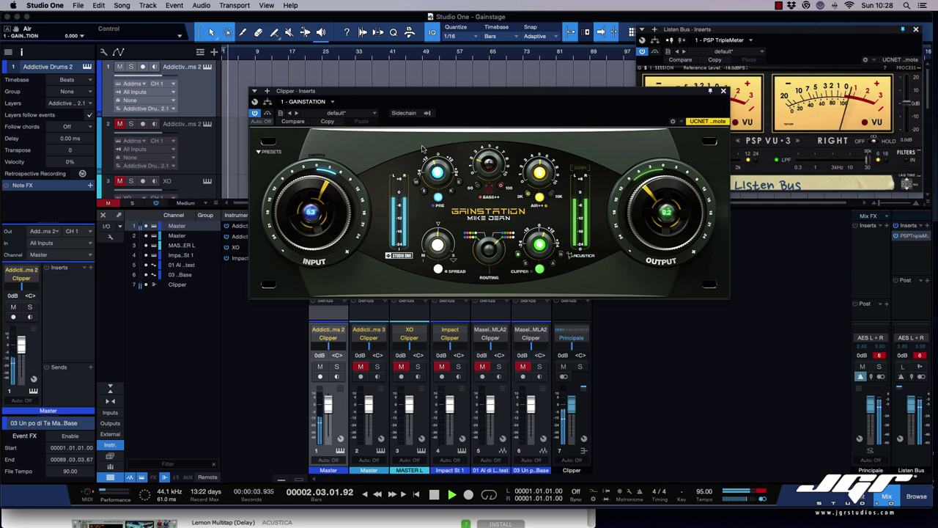
pyautogui.click(267, 115)
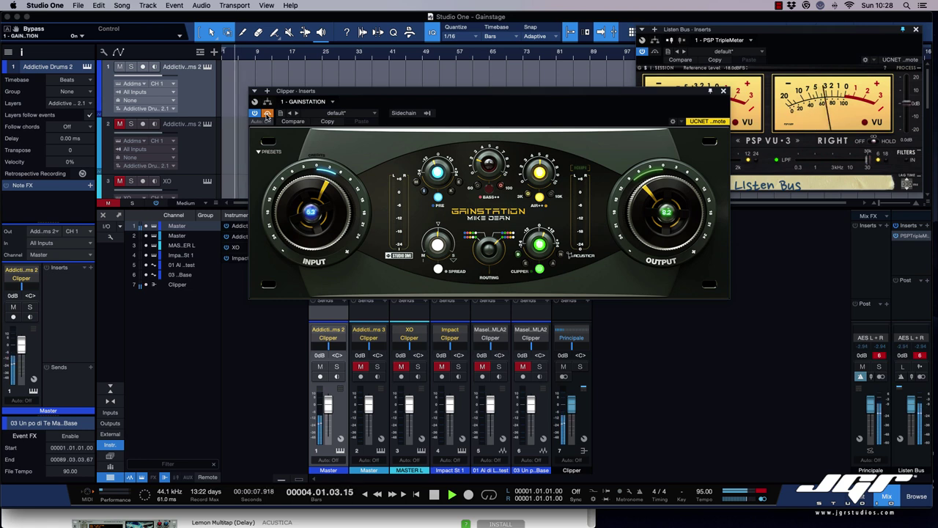
pyautogui.click(267, 114)
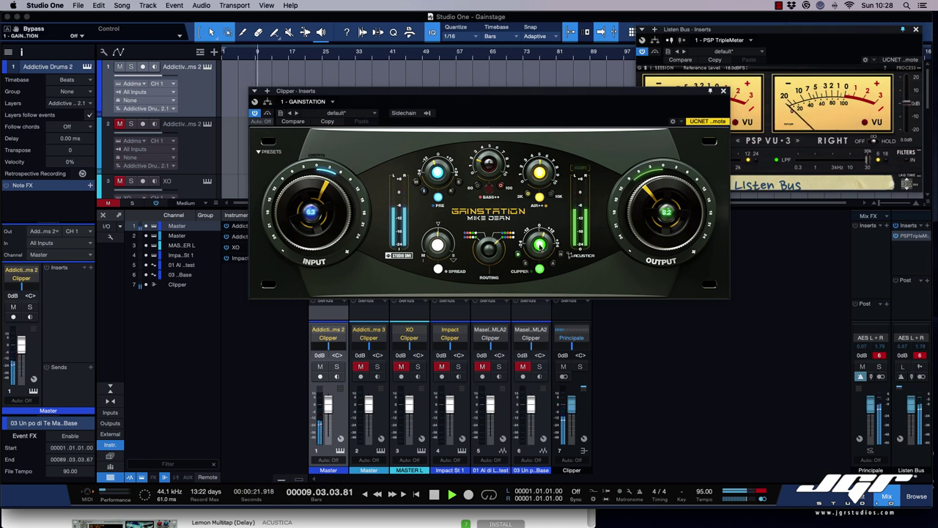
# Try to load the Apex Martin preset 01 808 GEEK in Gainstation.
pyautogui.click(269, 151)
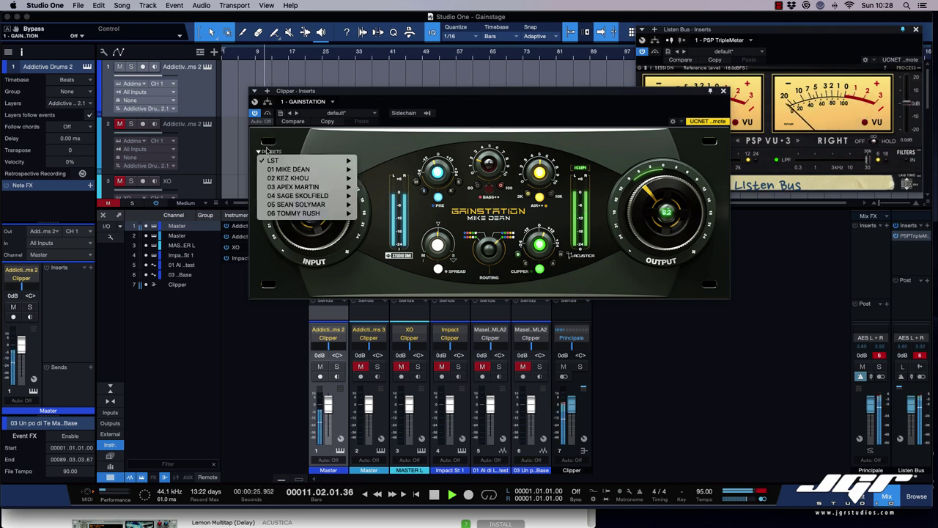
pyautogui.moveTo(293, 187)
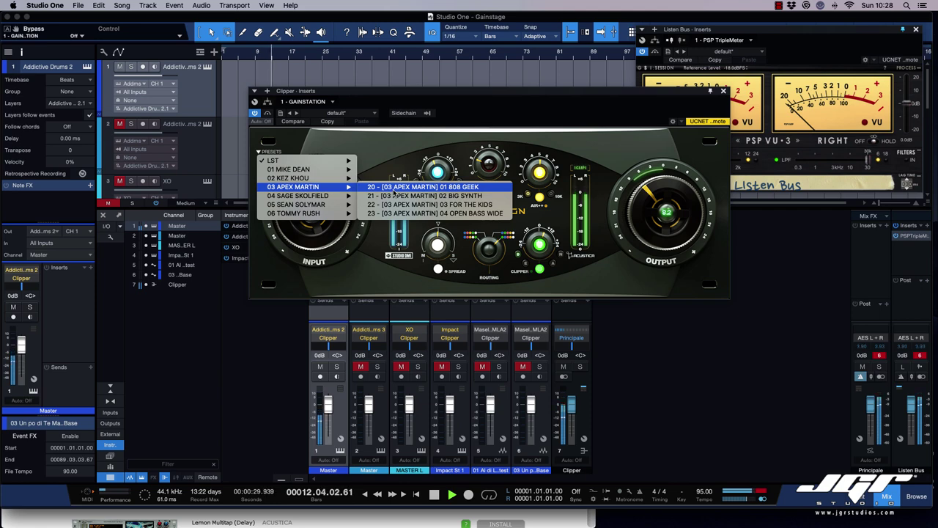
pyautogui.click(395, 189)
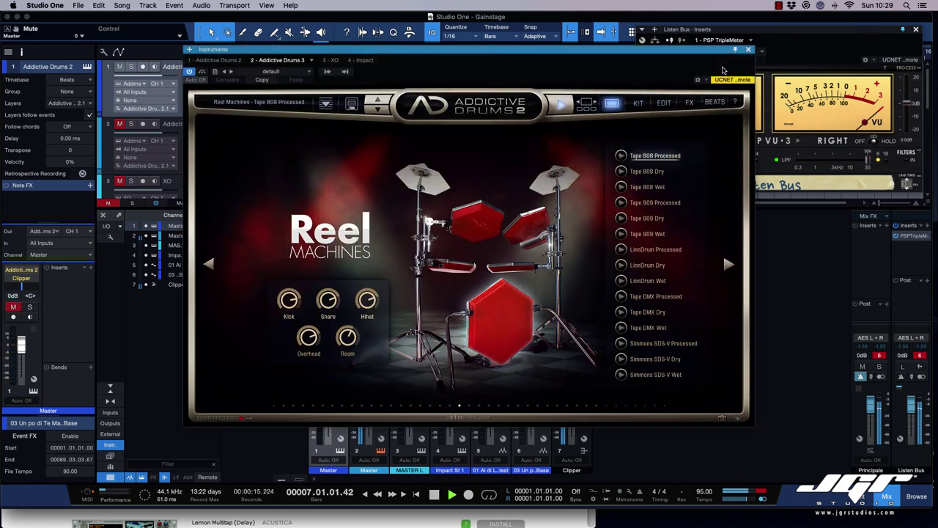
# Close the Addictive Drums 2 window and load the Tommy Rush preset 03 DIRTY 808 in Gainstation.
pyautogui.click(748, 50)
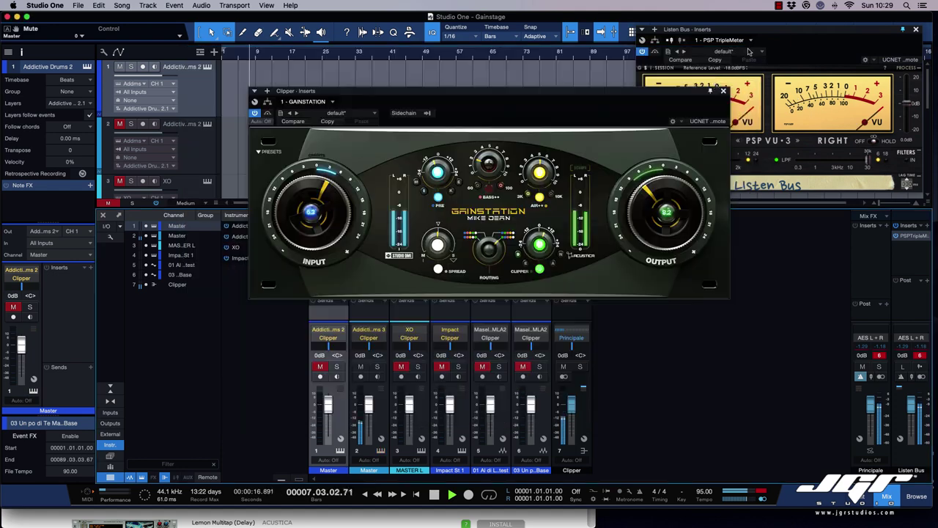
pyautogui.click(269, 153)
pyautogui.moveTo(301, 214)
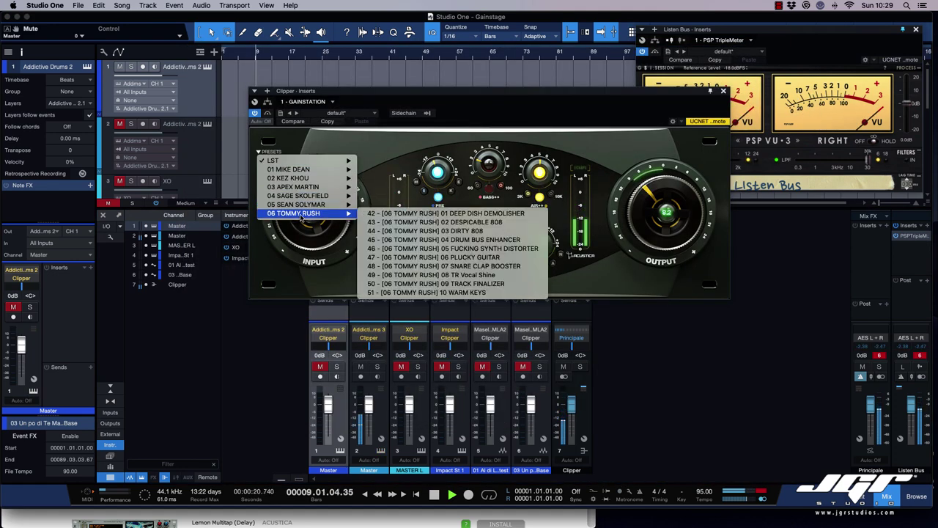
pyautogui.click(434, 232)
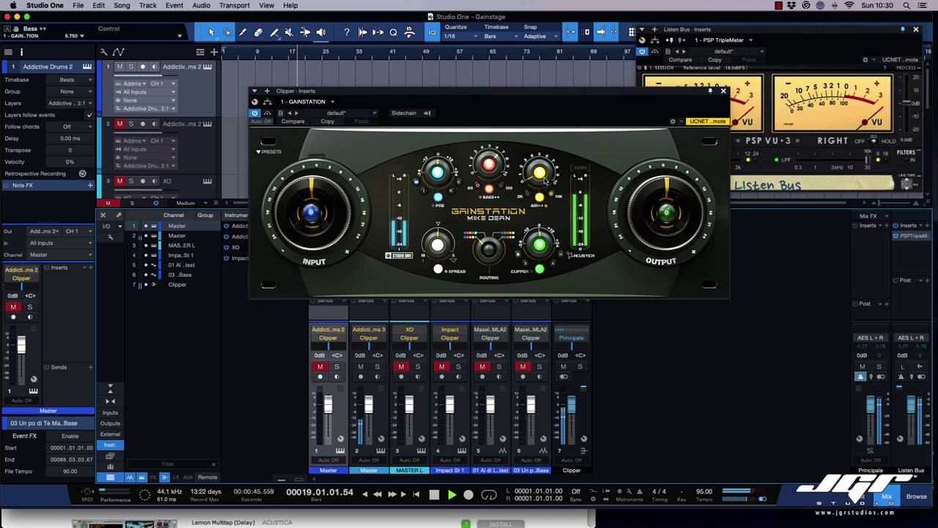
# Raise Air++ to about 3 and fine-tune the Clipper, Bass++ and Pre knobs while the 808 beat plays.
pyautogui.moveTo(541, 175); pyautogui.dragTo(543, 155)
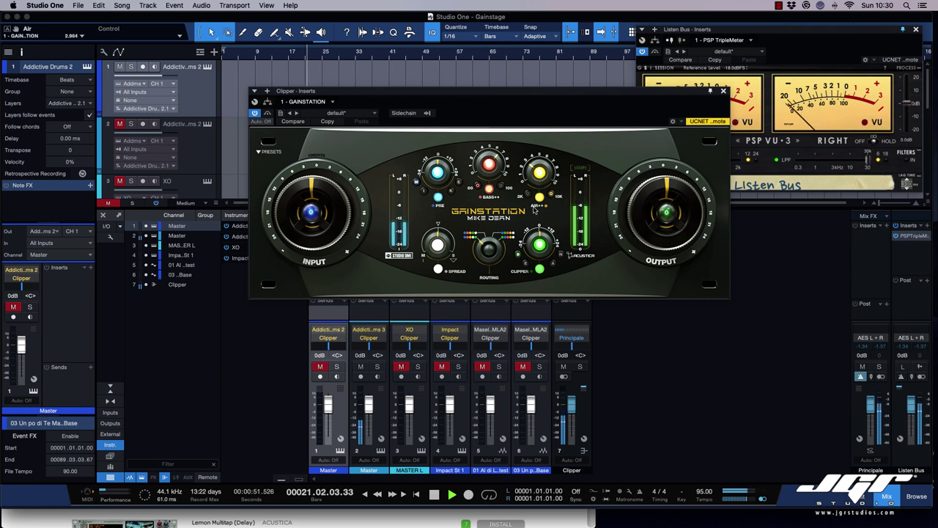
pyautogui.moveTo(539, 252); pyautogui.dragTo(538, 246)
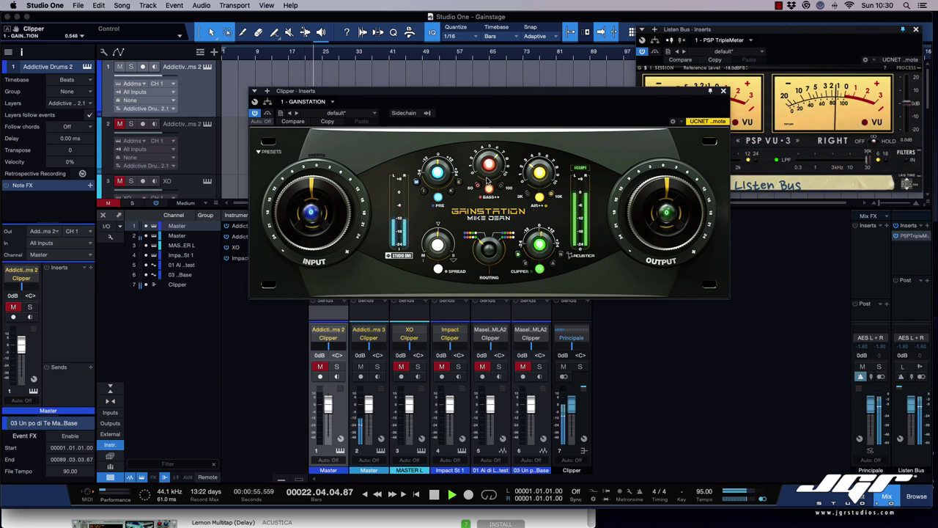
pyautogui.moveTo(489, 170); pyautogui.dragTo(488, 168)
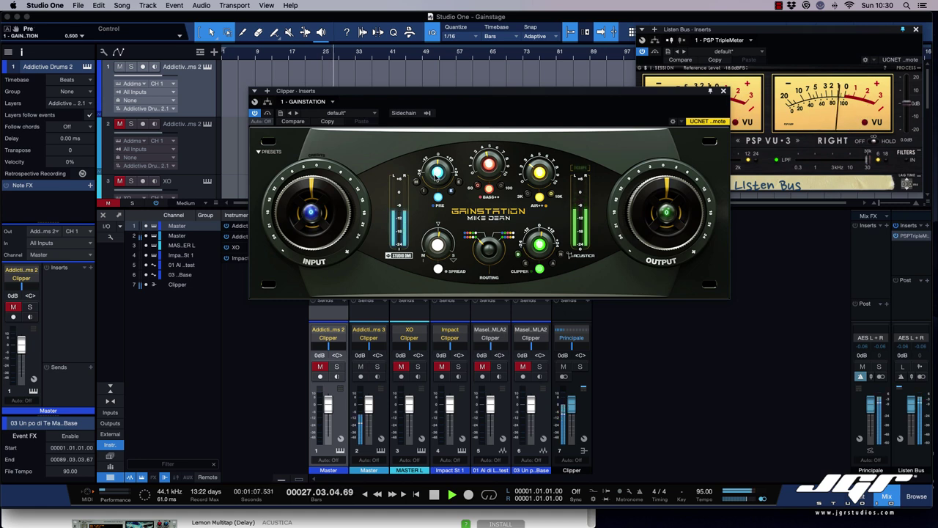
pyautogui.moveTo(435, 178); pyautogui.dragTo(435, 175)
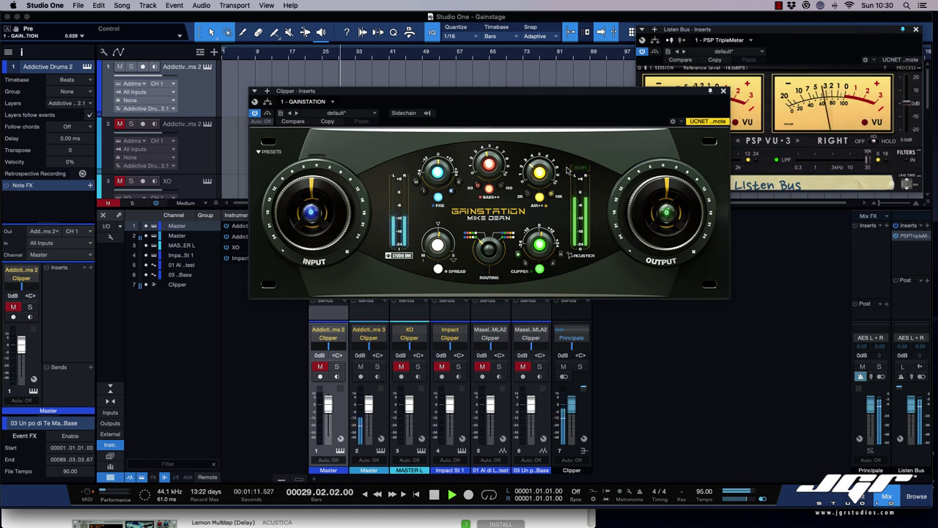
# Lower Gainstation's Output to about -14.9 while comparing the beat bypassed and active, then stop playback.
pyautogui.moveTo(668, 204); pyautogui.dragTo(658, 201)
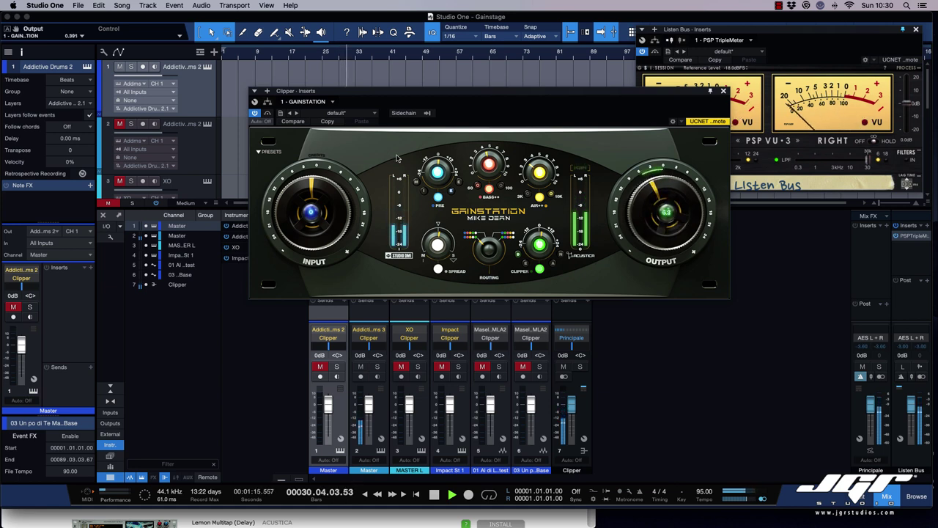
pyautogui.click(268, 114)
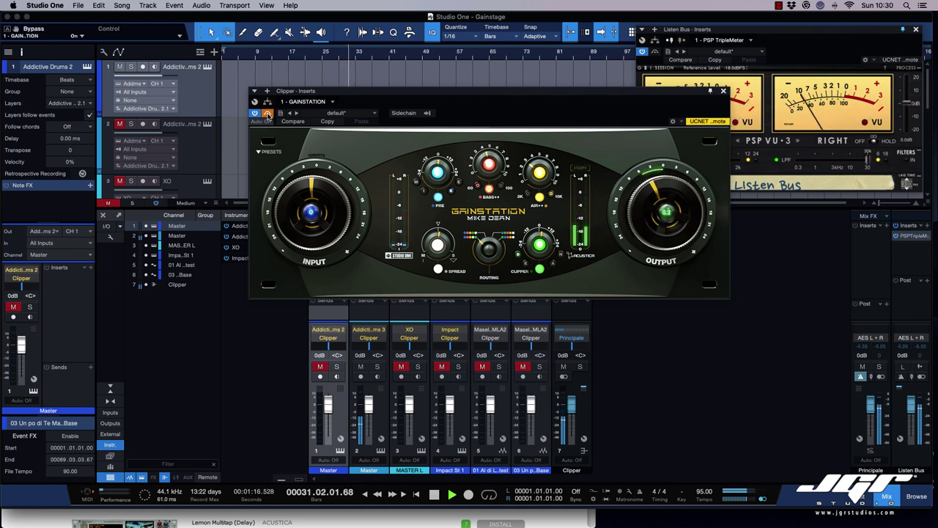
pyautogui.click(268, 114)
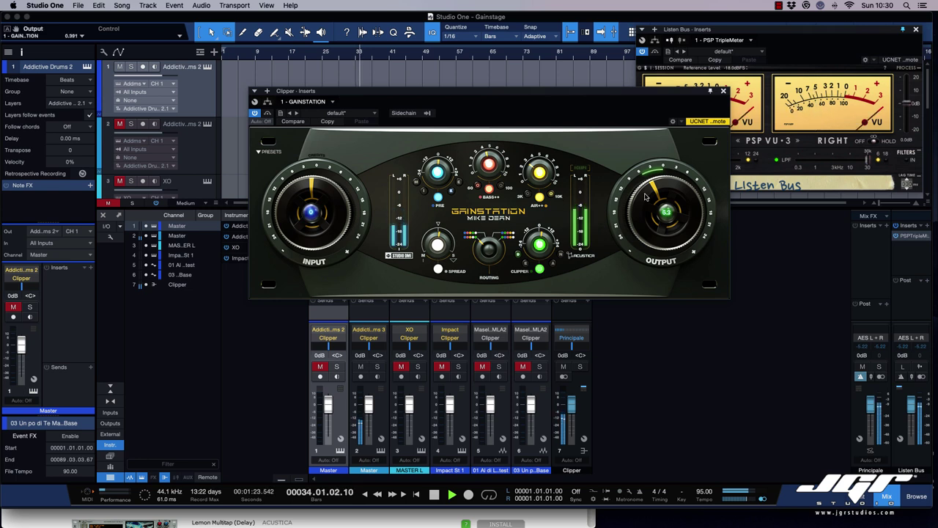
pyautogui.moveTo(645, 197); pyautogui.dragTo(643, 201)
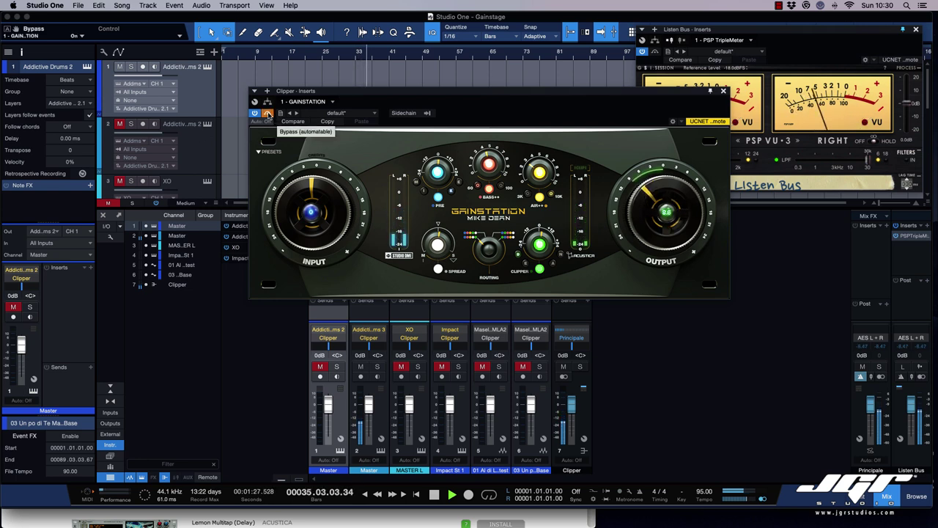
pyautogui.click(268, 113)
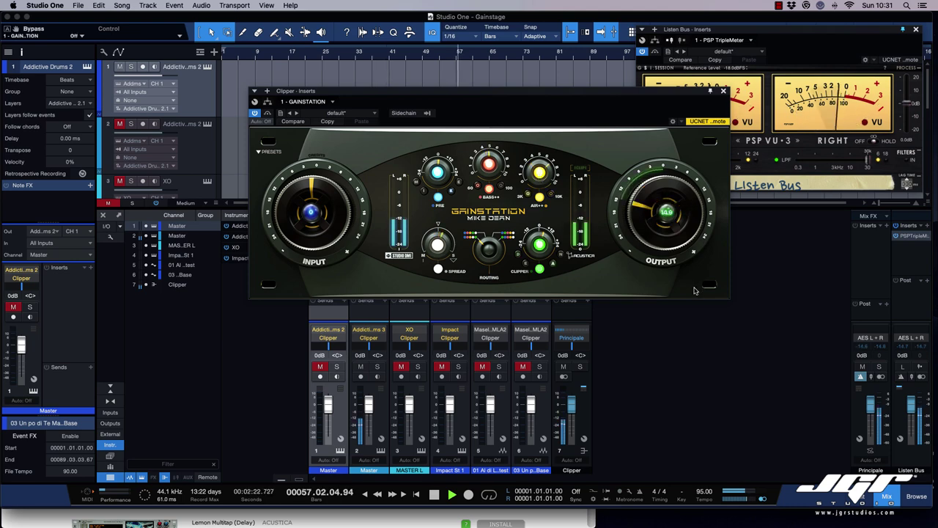
pyautogui.press('space')
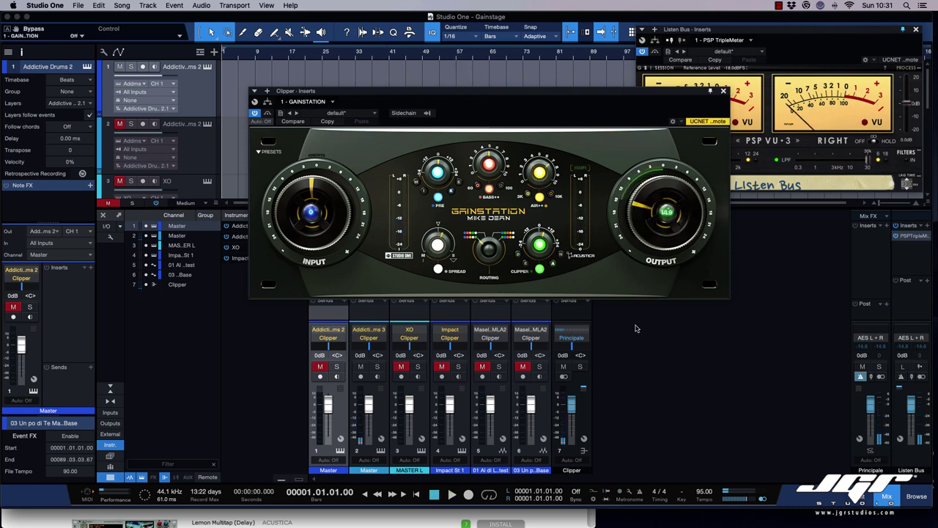
# View the XO instrument, then play its beat in a loop through Gainstation on the Clipper bus with the Impact track muted.
pyautogui.click(421, 451)
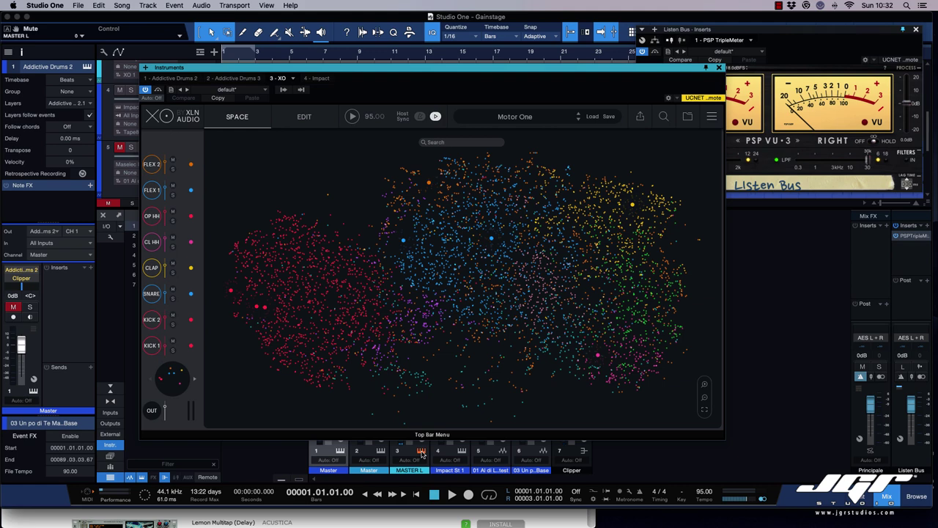
pyautogui.press('space')
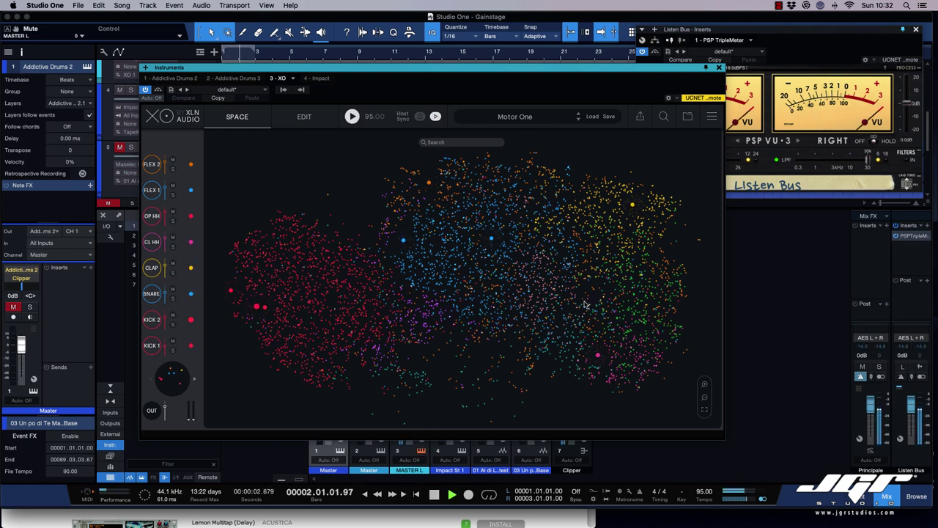
pyautogui.click(719, 66)
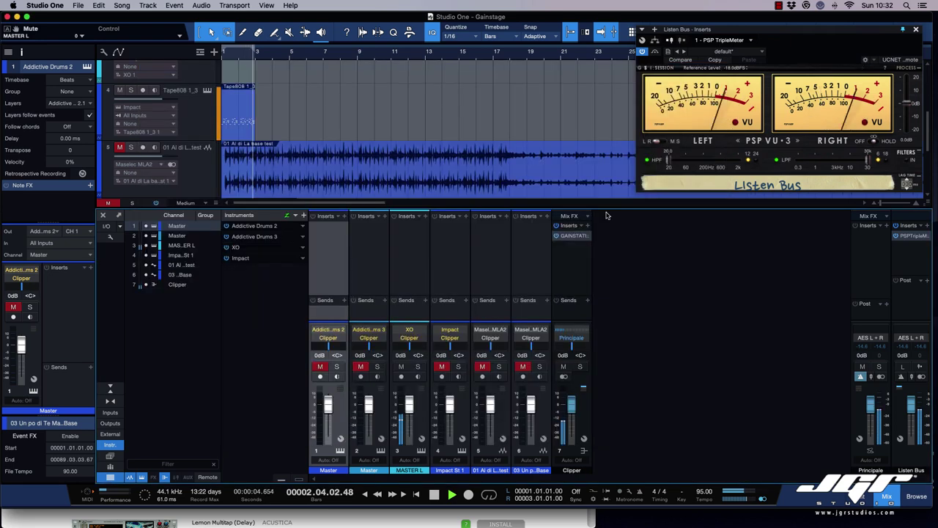
pyautogui.click(570, 236)
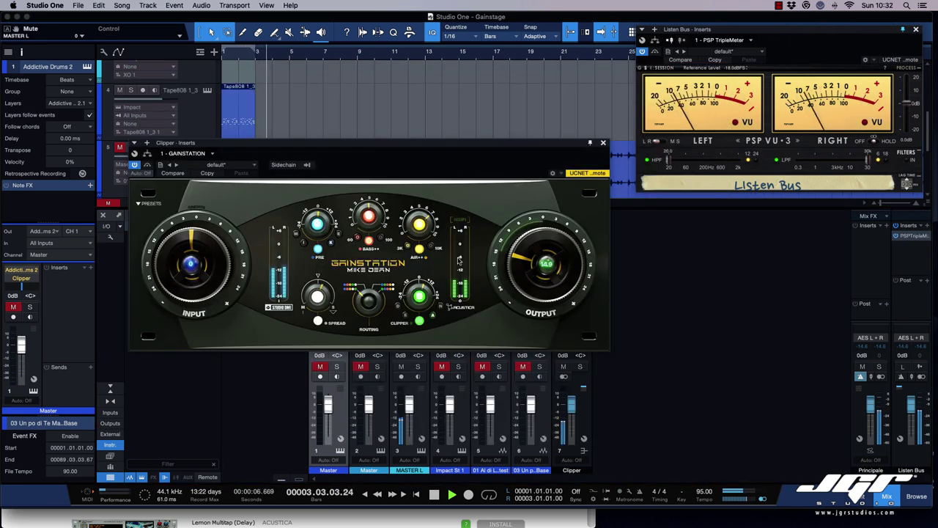
pyautogui.press('space')
pyautogui.press('space')
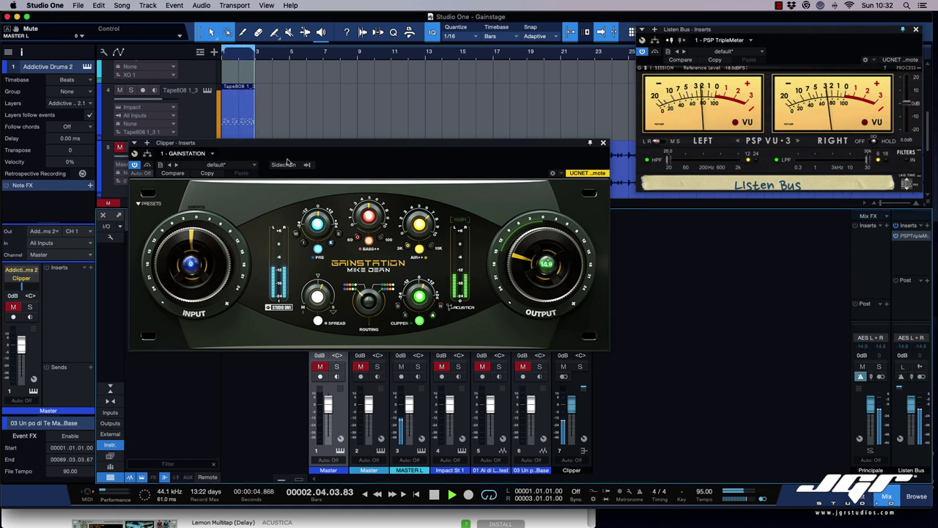
pyautogui.click(120, 90)
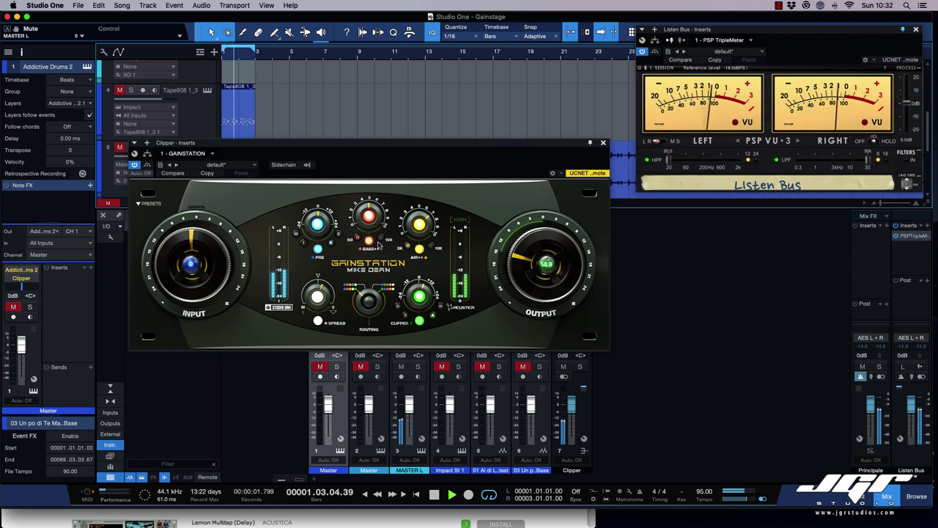
# Load the Tommy Rush preset 03 DIRTY 808 on the looping XO beat and reposition the Gainstation window.
pyautogui.click(150, 203)
pyautogui.moveTo(174, 266)
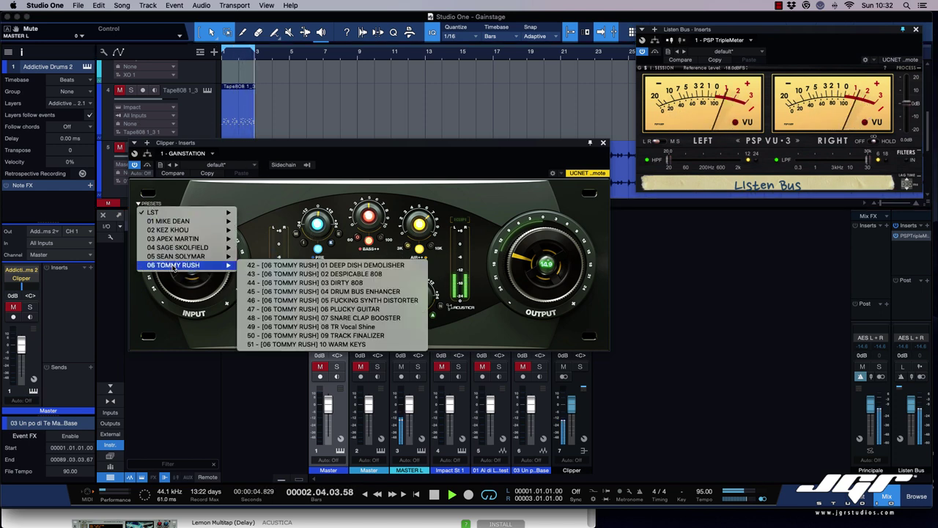
pyautogui.click(297, 283)
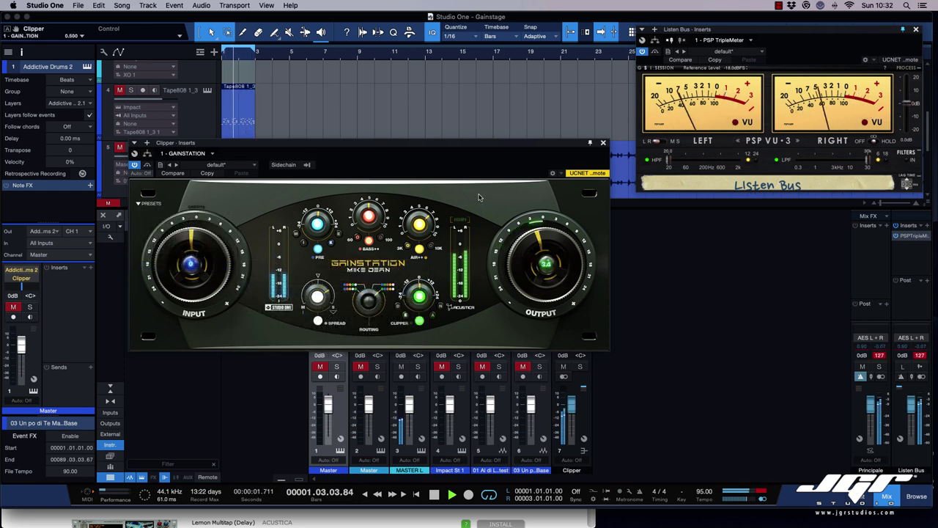
pyautogui.moveTo(473, 147); pyautogui.dragTo(575, 131)
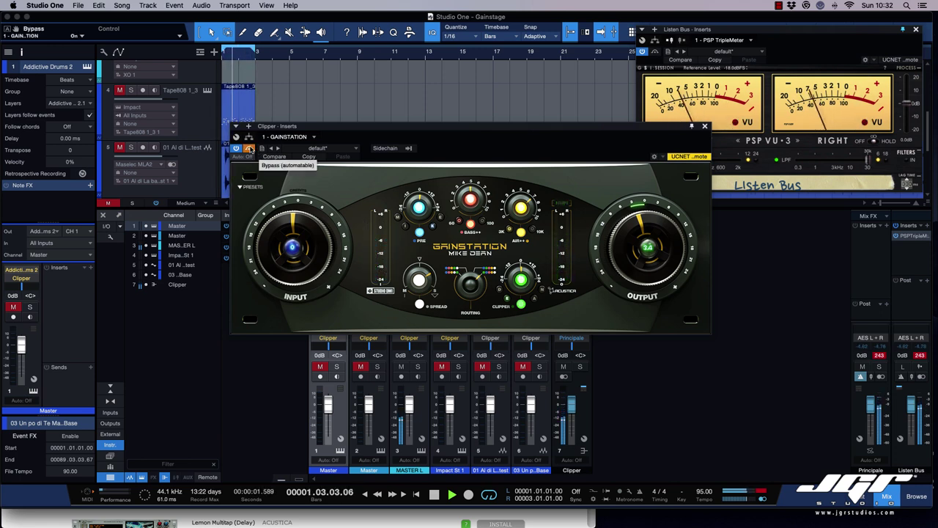
# Level-match the XO beat by lowering Output to about -12.5 while switching Gainstation between bypassed and active.
pyautogui.click(249, 148)
pyautogui.moveTo(651, 257); pyautogui.dragTo(639, 254)
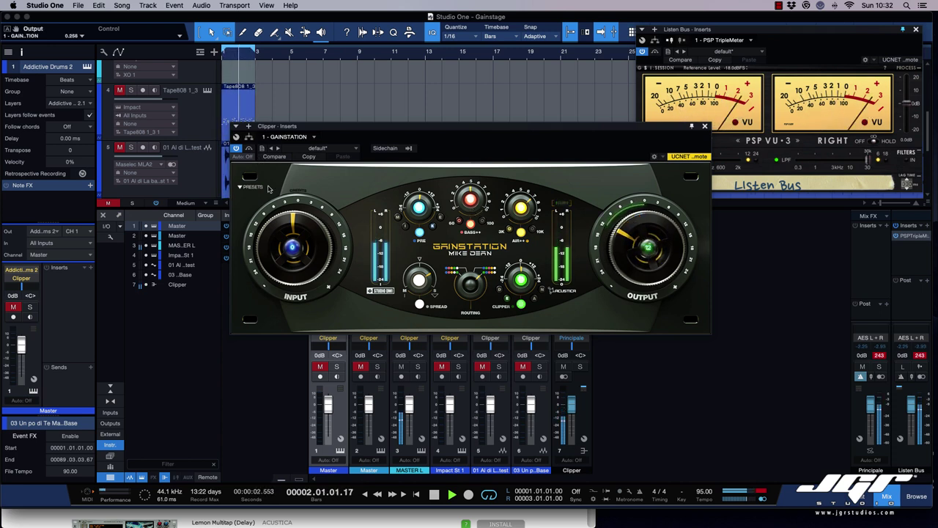
pyautogui.click(249, 149)
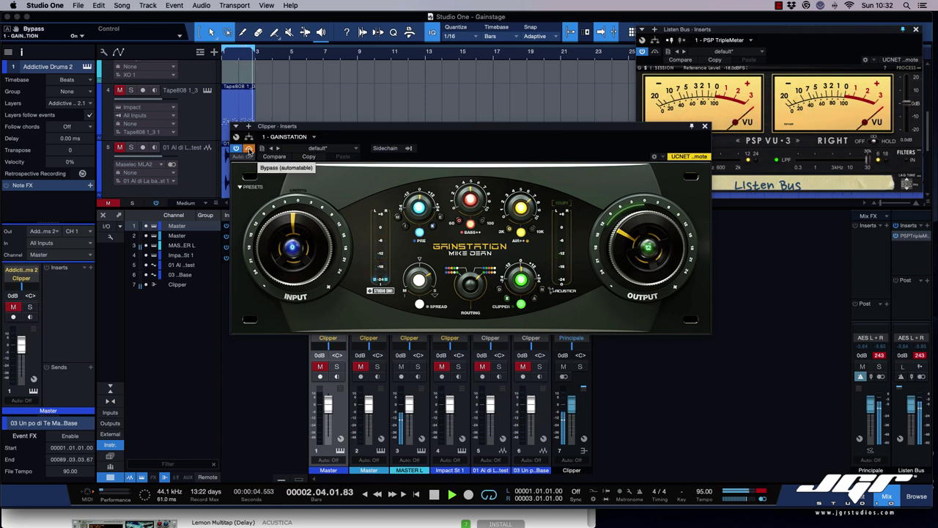
pyautogui.click(249, 149)
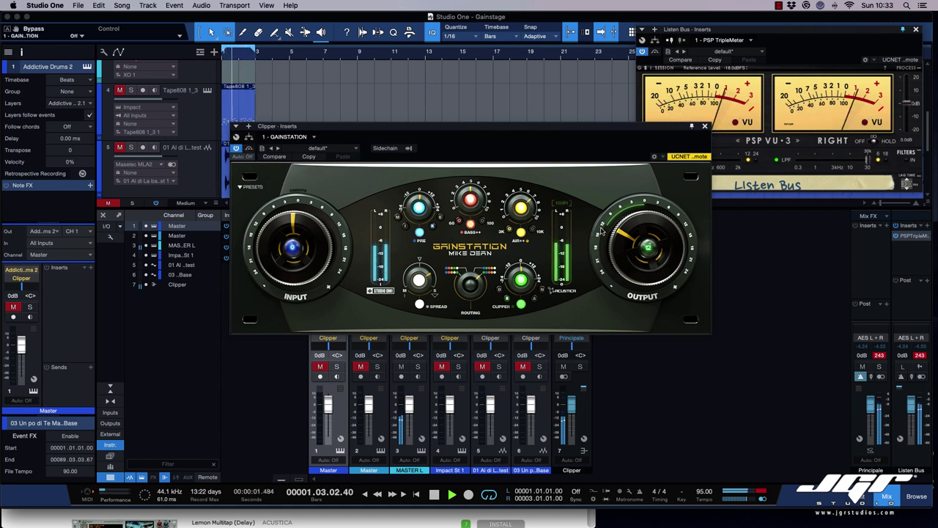
pyautogui.moveTo(627, 229); pyautogui.dragTo(627, 230)
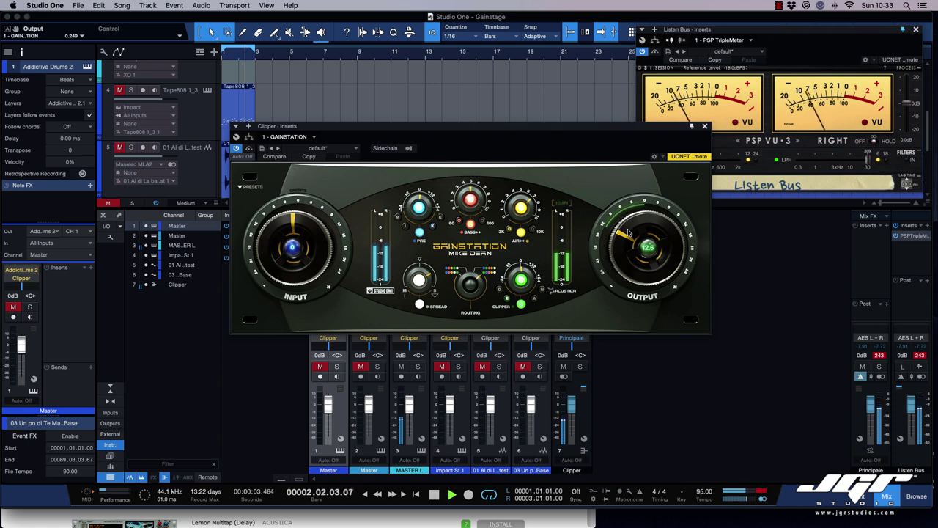
# Set Bass++ to about 5.8, switch the Clipper to mode A, raise its drive and lower Output to about -16.
pyautogui.moveTo(472, 201); pyautogui.dragTo(473, 195)
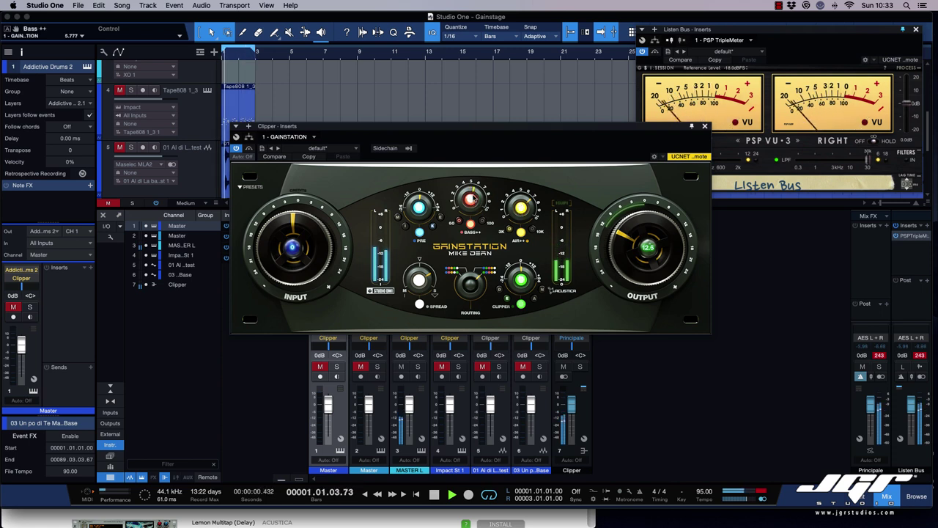
pyautogui.click(534, 299)
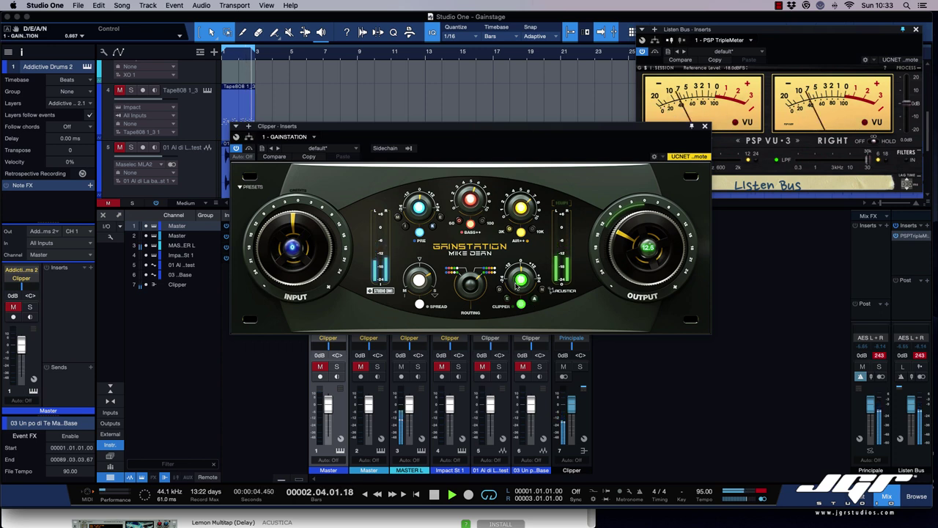
pyautogui.moveTo(515, 284); pyautogui.dragTo(514, 272)
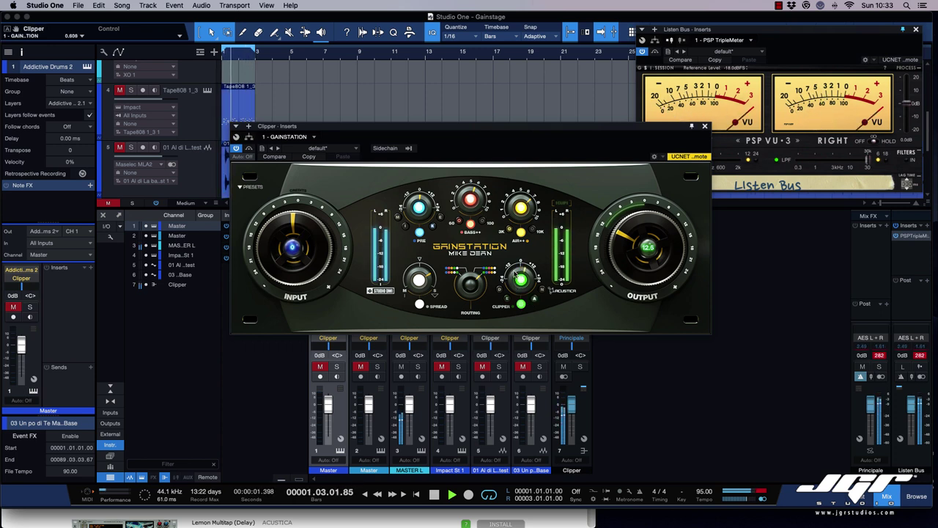
pyautogui.moveTo(648, 256); pyautogui.dragTo(648, 268)
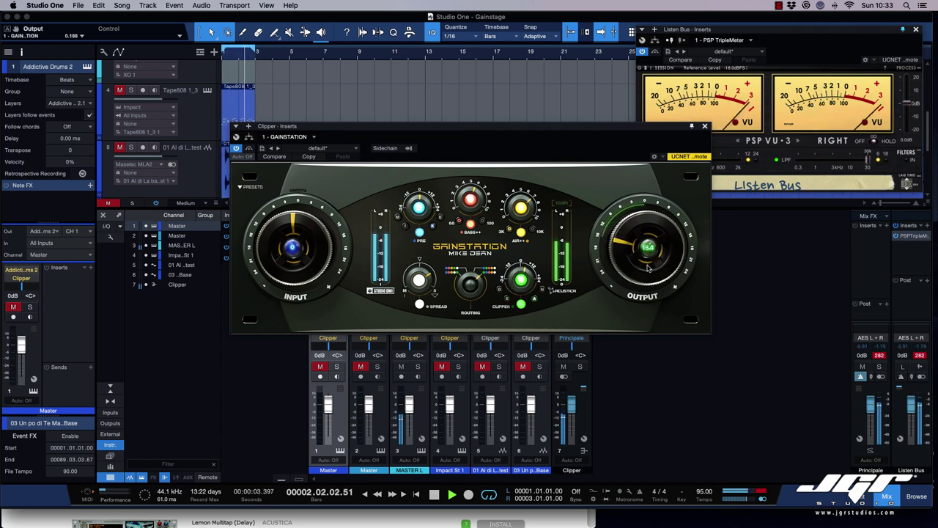
pyautogui.moveTo(512, 280); pyautogui.dragTo(513, 281)
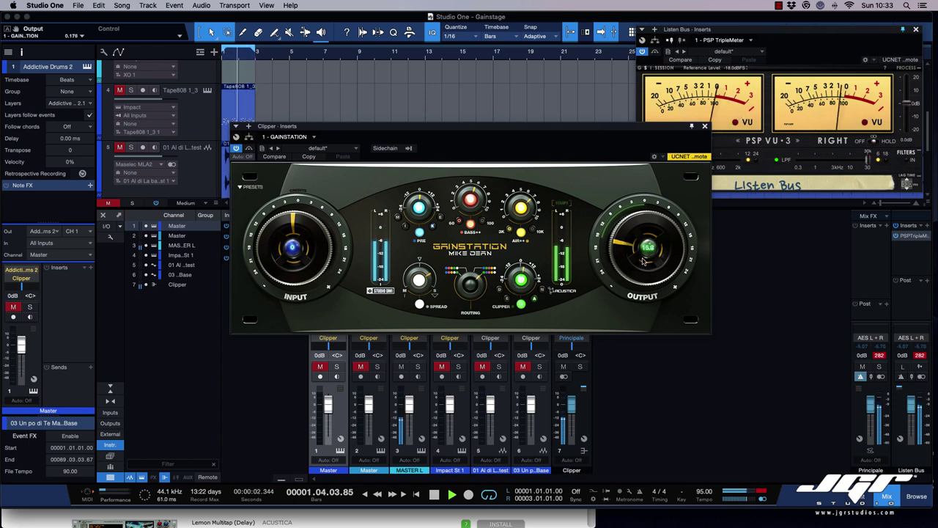
# Compare the XO beat with Gainstation bypassed and fine-tune the Output and Pre knobs.
pyautogui.click(249, 149)
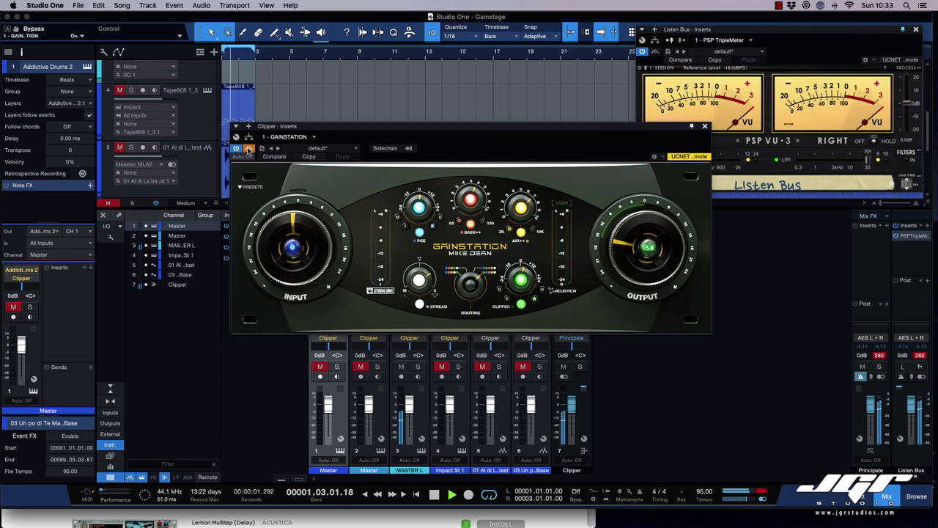
pyautogui.moveTo(676, 257); pyautogui.dragTo(677, 262)
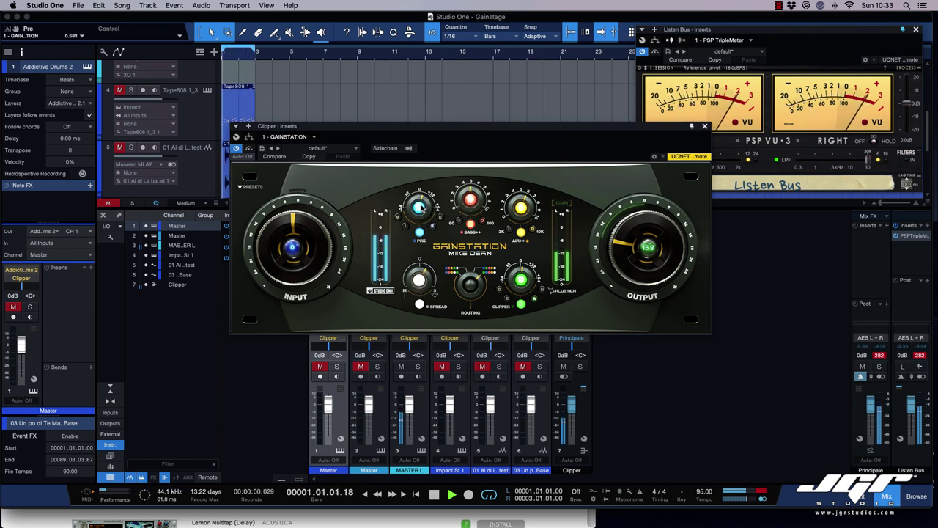
pyautogui.moveTo(421, 202); pyautogui.dragTo(422, 205)
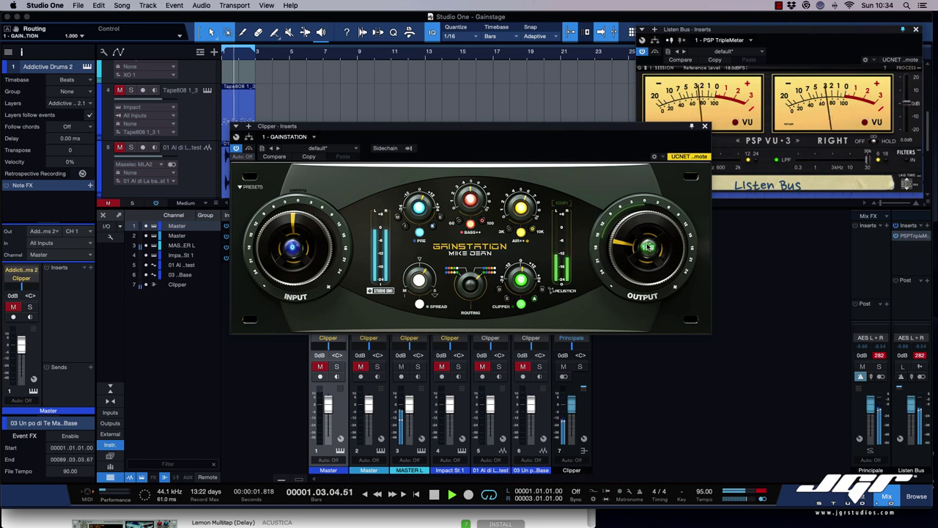
# Close the Gainstation window, stop playback and unmute the Impact channel in place of XO.
pyautogui.moveTo(577, 127); pyautogui.dragTo(566, 93)
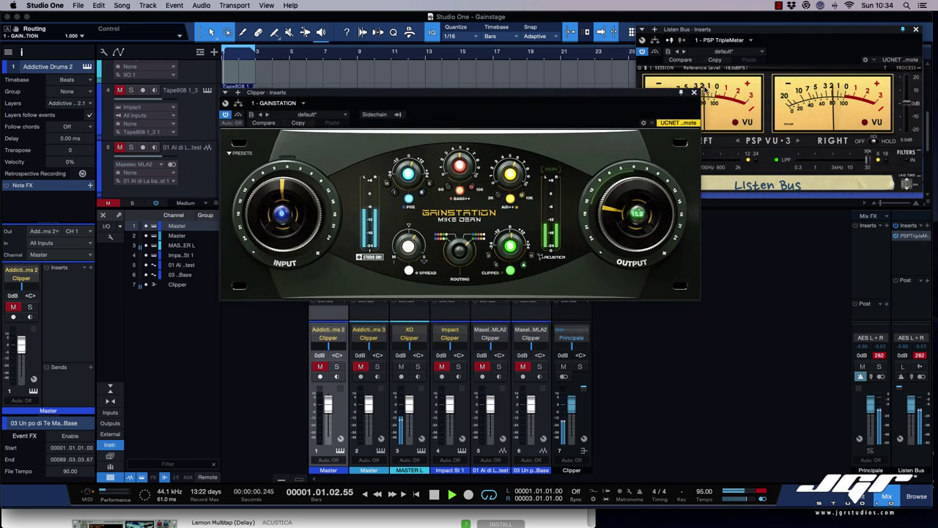
pyautogui.click(695, 93)
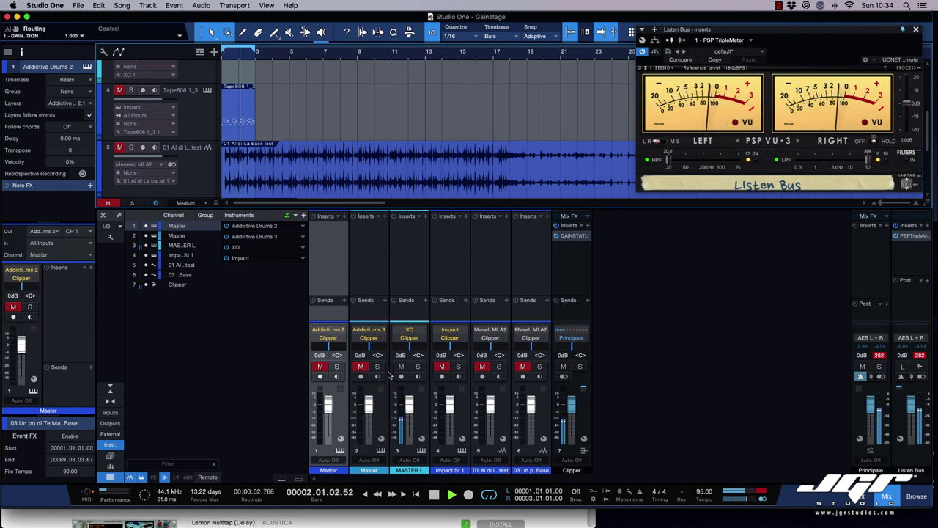
pyautogui.press('space')
pyautogui.click(441, 366)
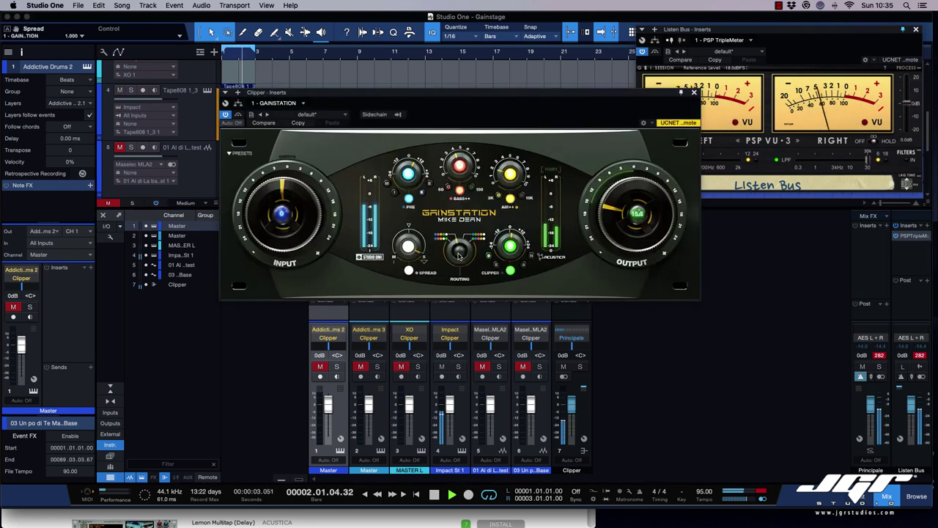
# Change Gainstation's Routing, adjust the Clipper drive and lower Output to about -18 while the Impact beat plays.
pyautogui.click(460, 253)
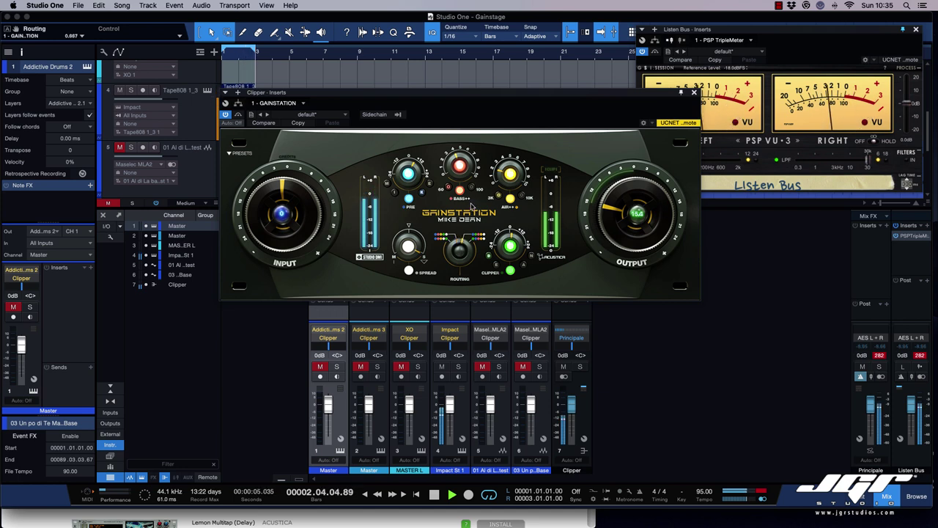
pyautogui.click(511, 249)
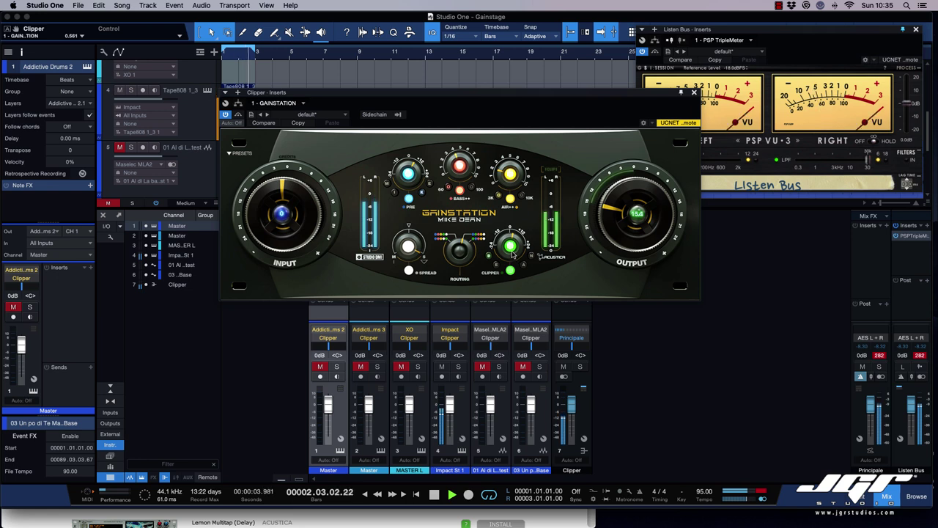
pyautogui.moveTo(651, 218); pyautogui.dragTo(650, 229)
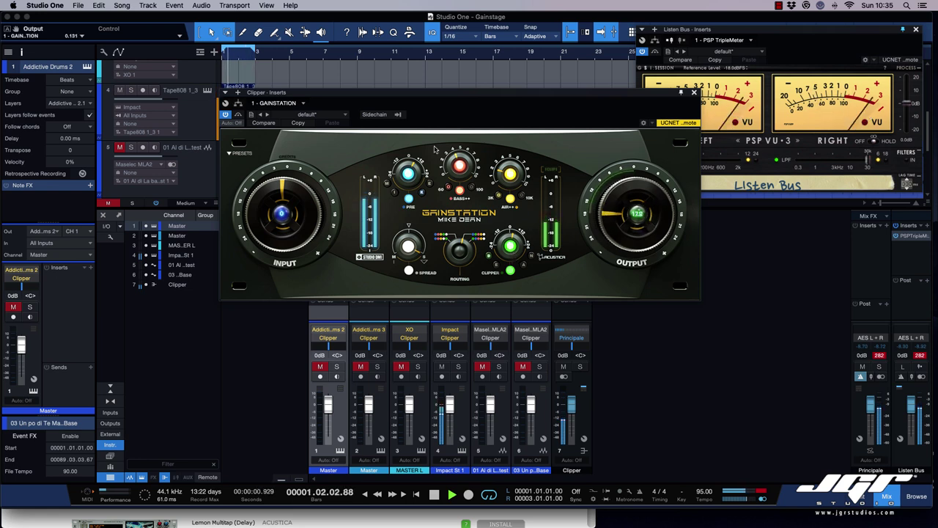
# Compare the Impact beat bypassed and active, then raise Output to about -12.6 to match levels.
pyautogui.click(237, 114)
pyautogui.click(238, 114)
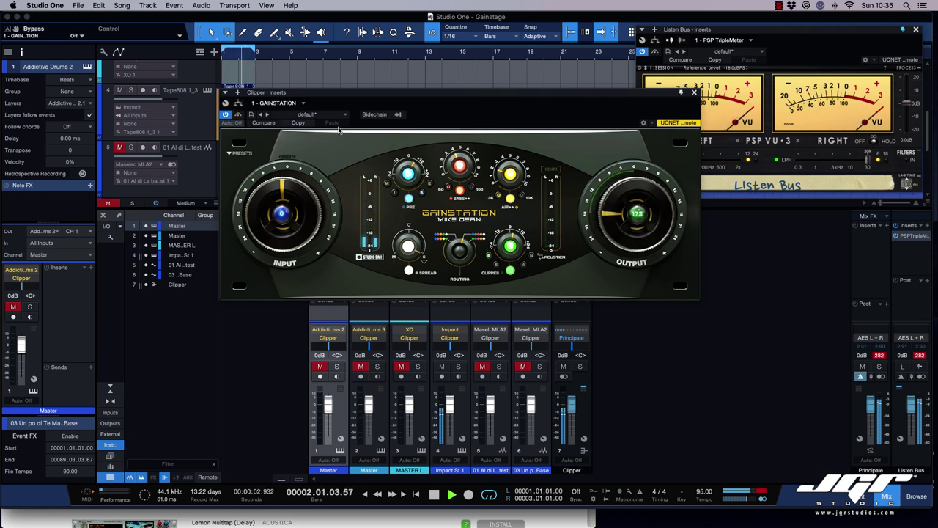
pyautogui.moveTo(622, 214); pyautogui.dragTo(623, 205)
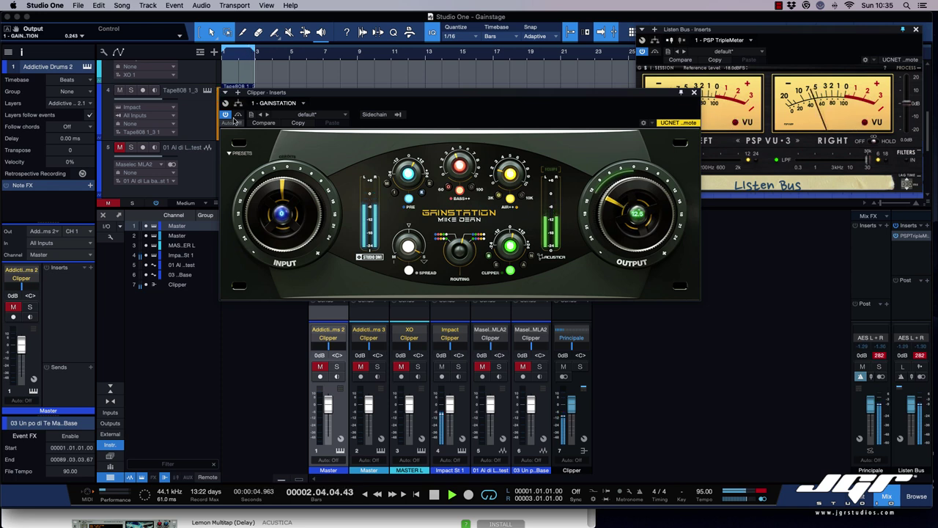
# Compare the Impact beat with Gainstation bypassed and active, raising Output to about -9 to match levels.
pyautogui.click(238, 115)
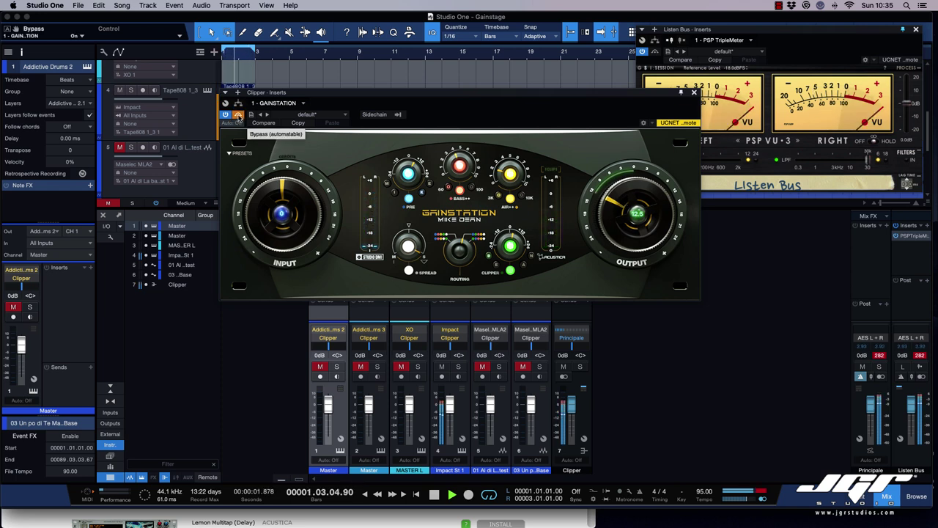
pyautogui.click(238, 114)
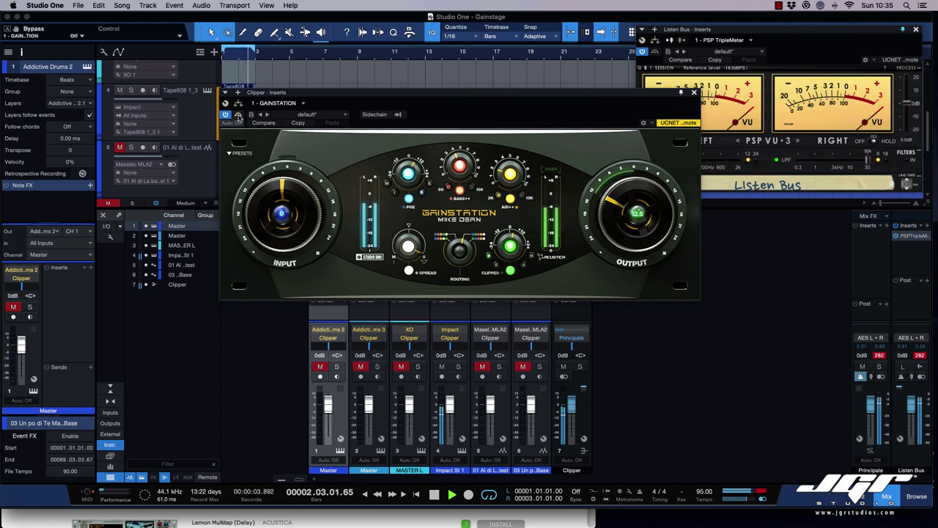
pyautogui.moveTo(638, 211); pyautogui.dragTo(645, 218)
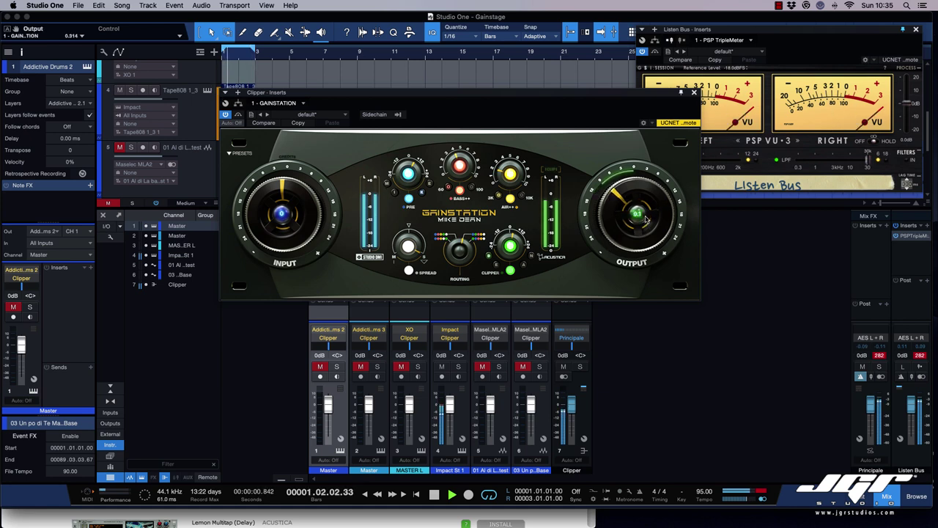
pyautogui.click(238, 115)
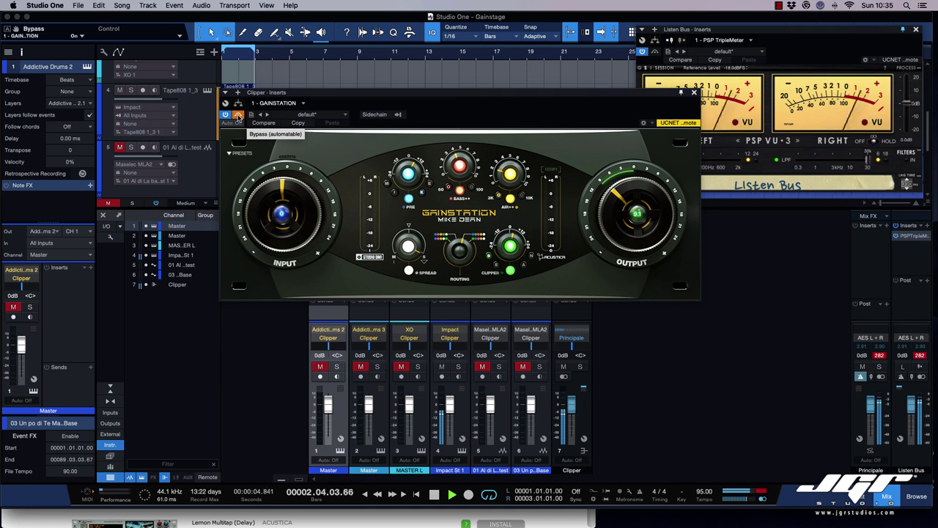
pyautogui.click(237, 115)
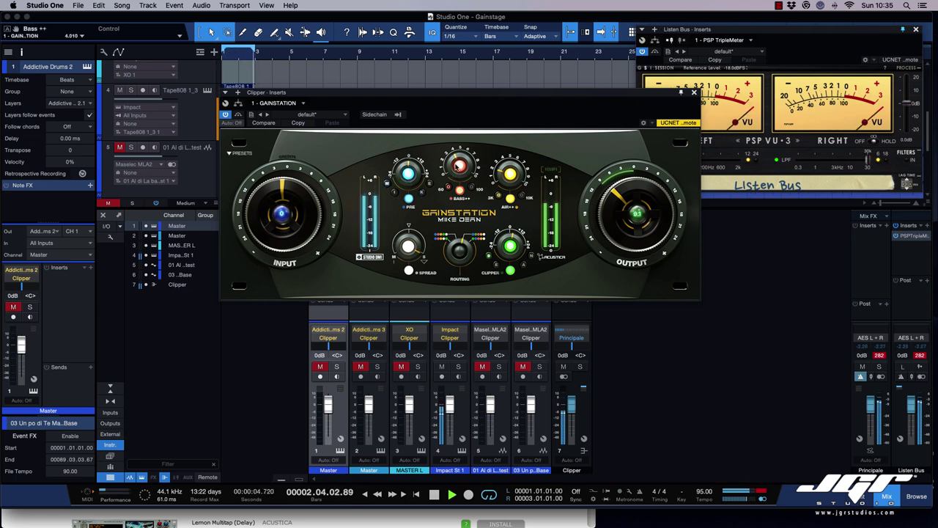
# Fine-tune Gainstation's Bass++, Air++ and Clipper knobs while the Impact beat plays.
pyautogui.moveTo(456, 164); pyautogui.dragTo(457, 171)
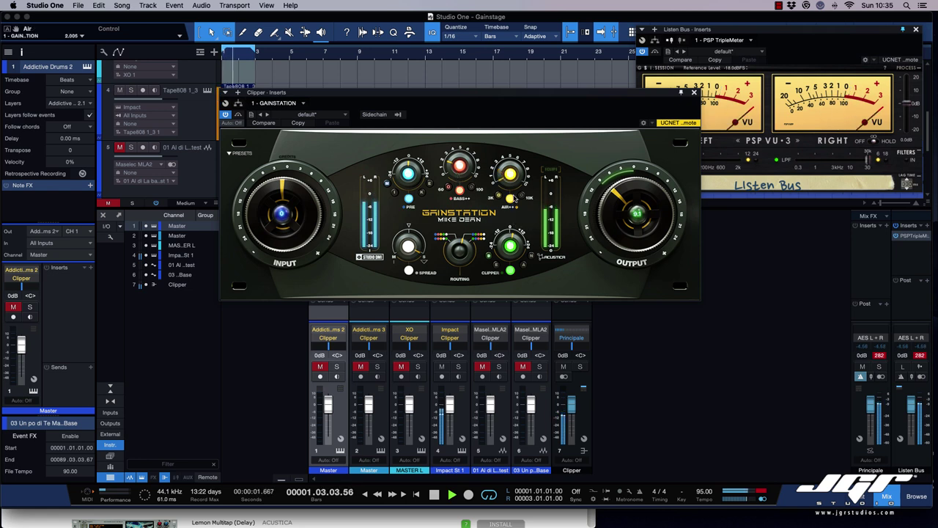
pyautogui.moveTo(510, 185); pyautogui.dragTo(508, 174)
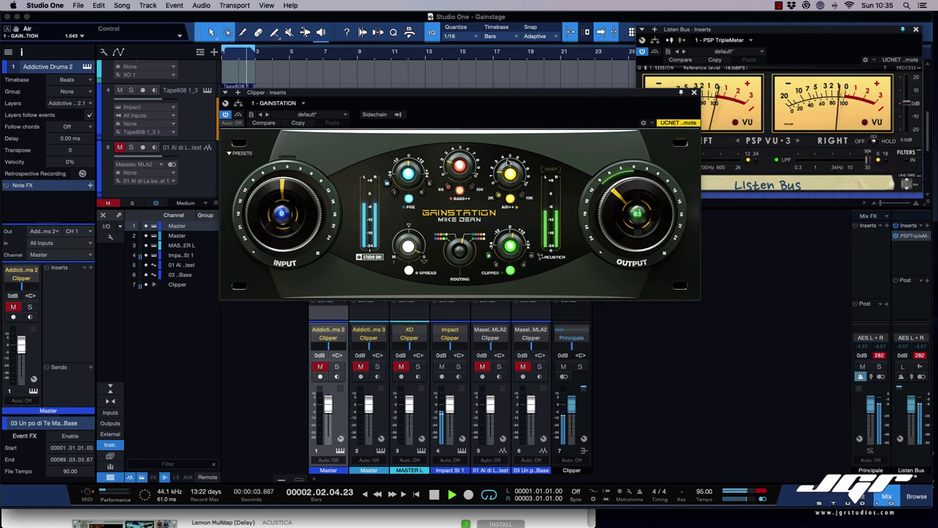
pyautogui.moveTo(505, 255); pyautogui.dragTo(504, 249)
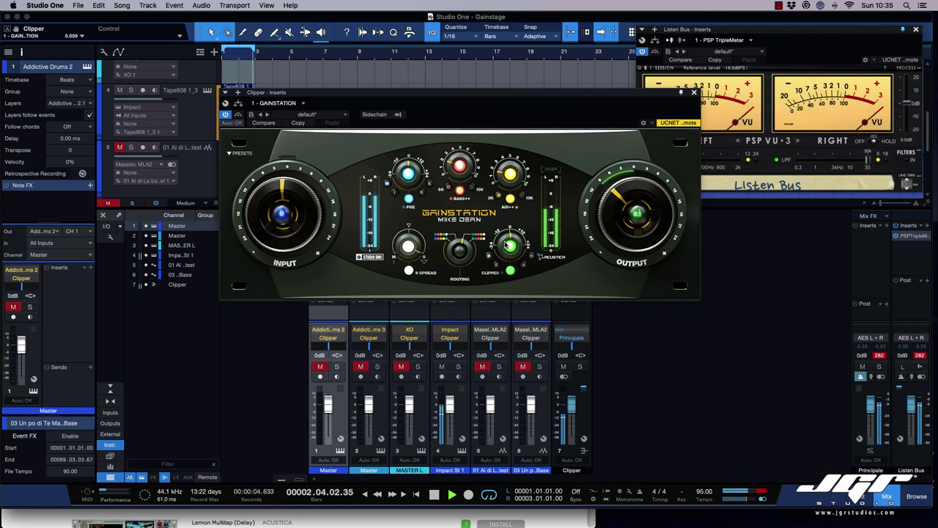
pyautogui.moveTo(504, 179); pyautogui.dragTo(503, 169)
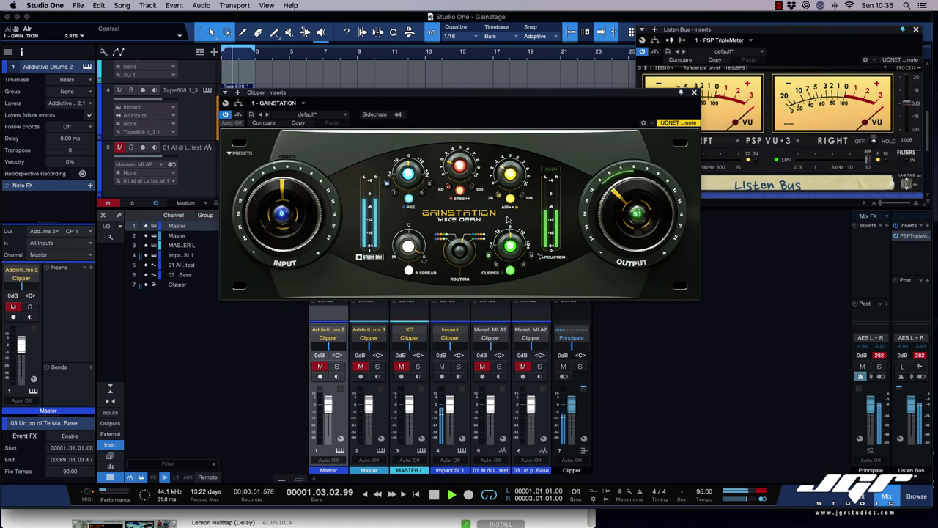
pyautogui.moveTo(509, 246); pyautogui.dragTo(509, 240)
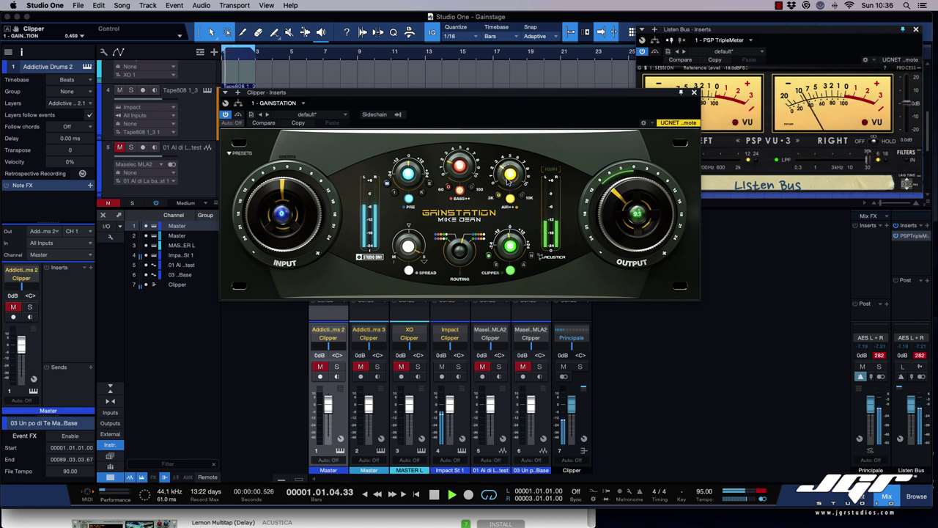
pyautogui.moveTo(508, 182); pyautogui.dragTo(510, 174)
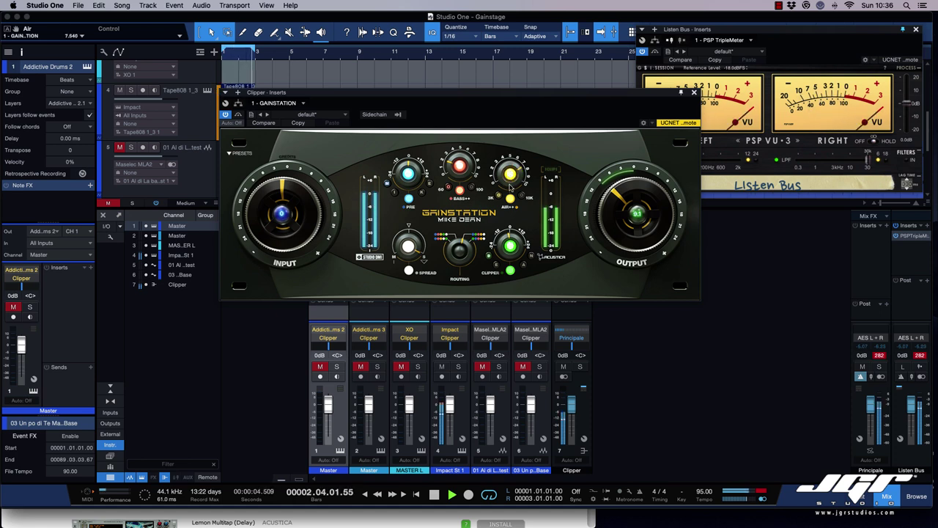
pyautogui.moveTo(512, 249); pyautogui.dragTo(513, 257)
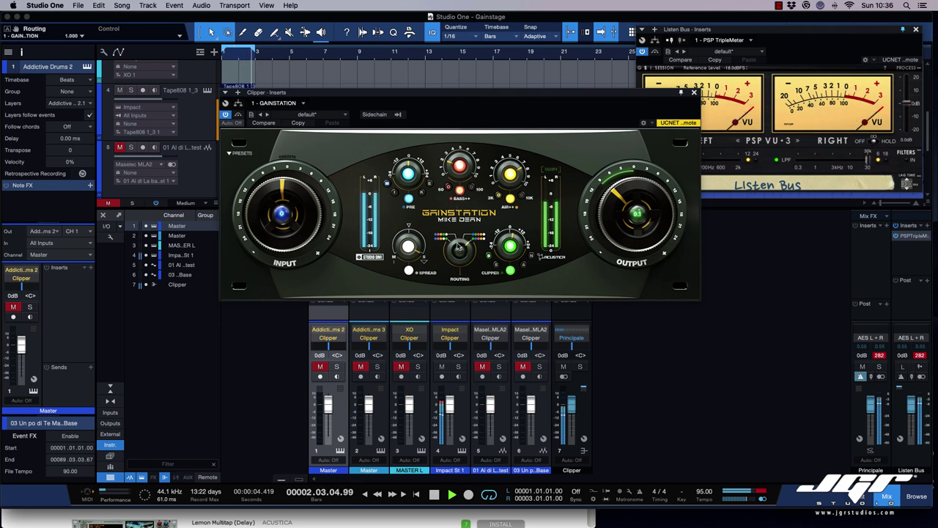
# Adjust Routing, Spread and Bass++, then compare the Impact beat with Gainstation bypassed and active.
pyautogui.moveTo(459, 247); pyautogui.dragTo(461, 273)
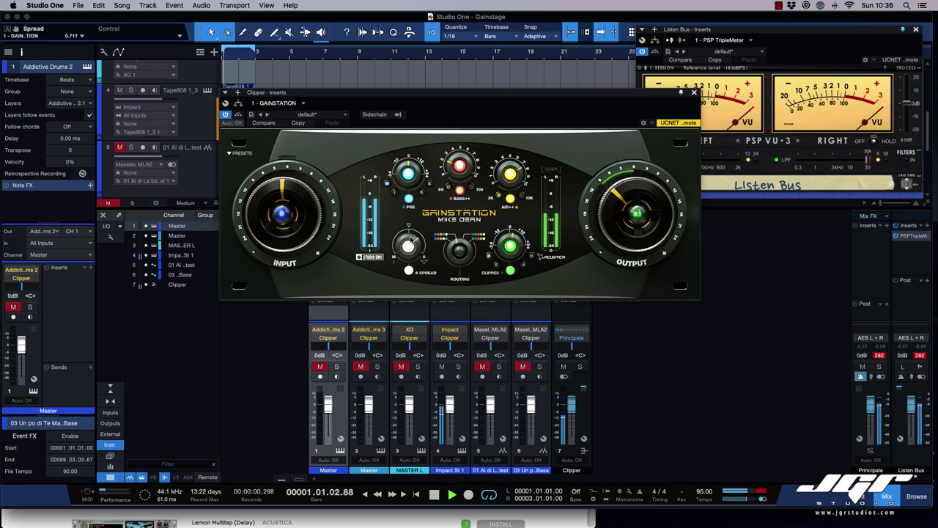
pyautogui.moveTo(408, 245); pyautogui.dragTo(408, 207)
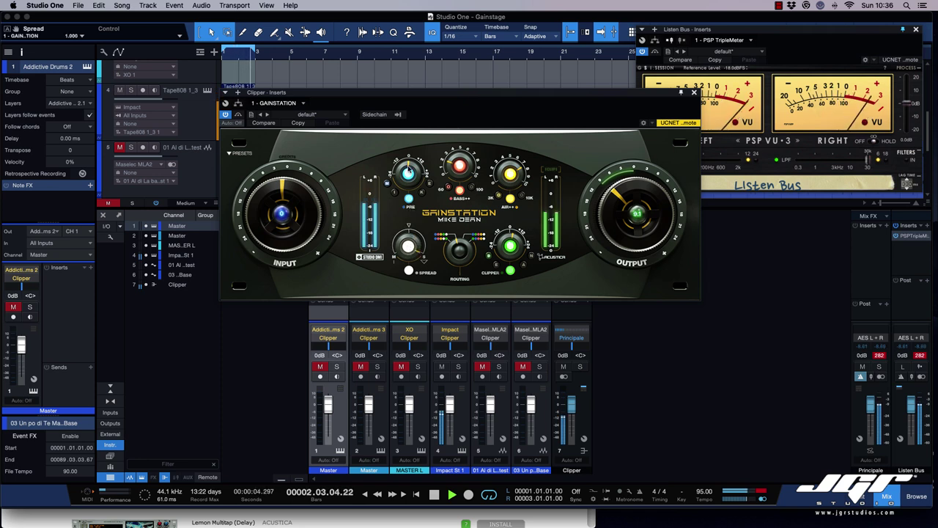
pyautogui.moveTo(459, 167); pyautogui.dragTo(459, 174)
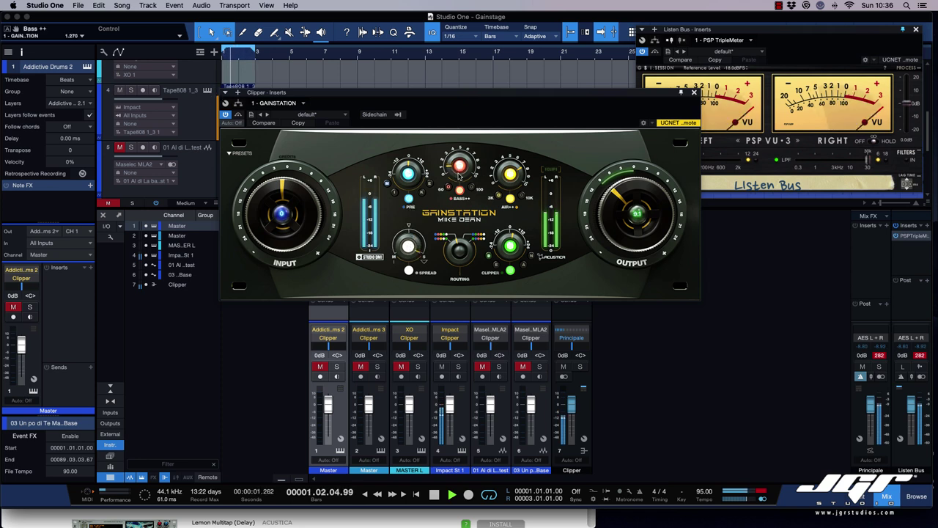
pyautogui.click(473, 189)
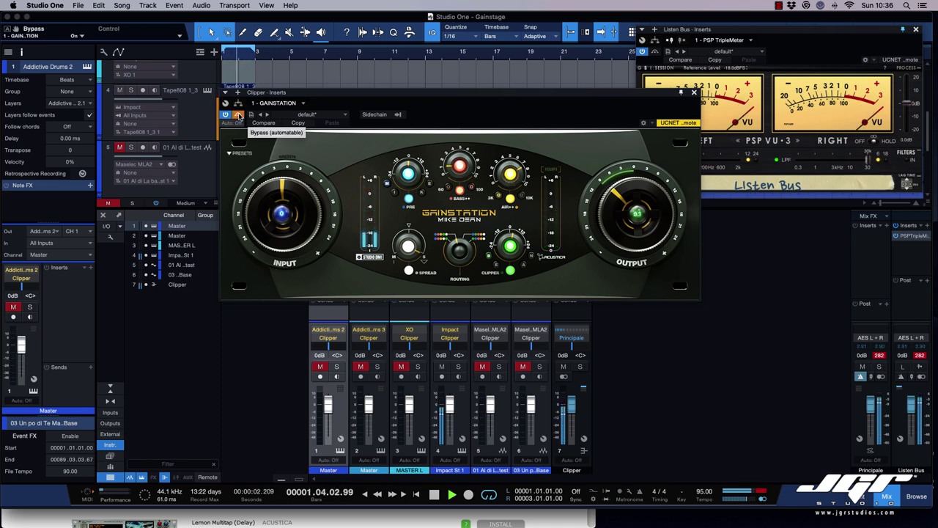
pyautogui.click(238, 115)
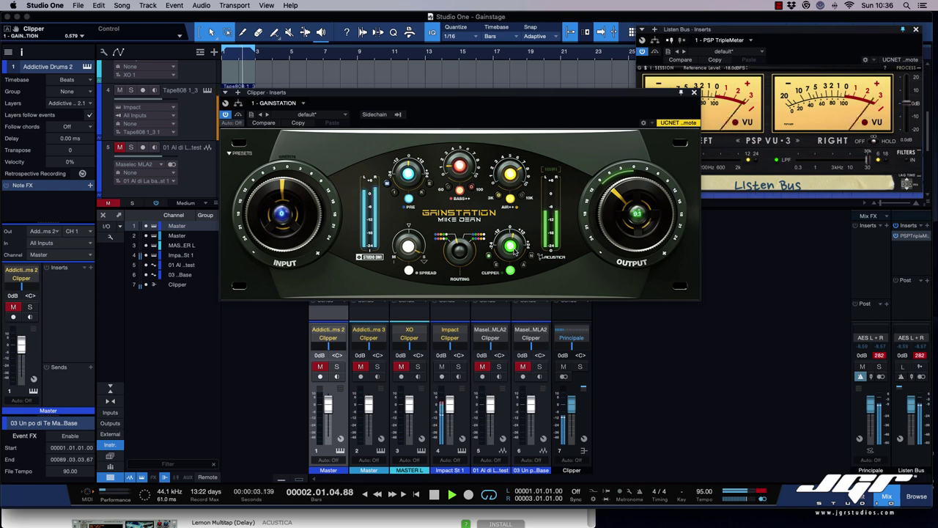
# Stop playback, add a Splitter to the Clipper channel's insert routing and move Gainstation onto its second branch.
pyautogui.press('space')
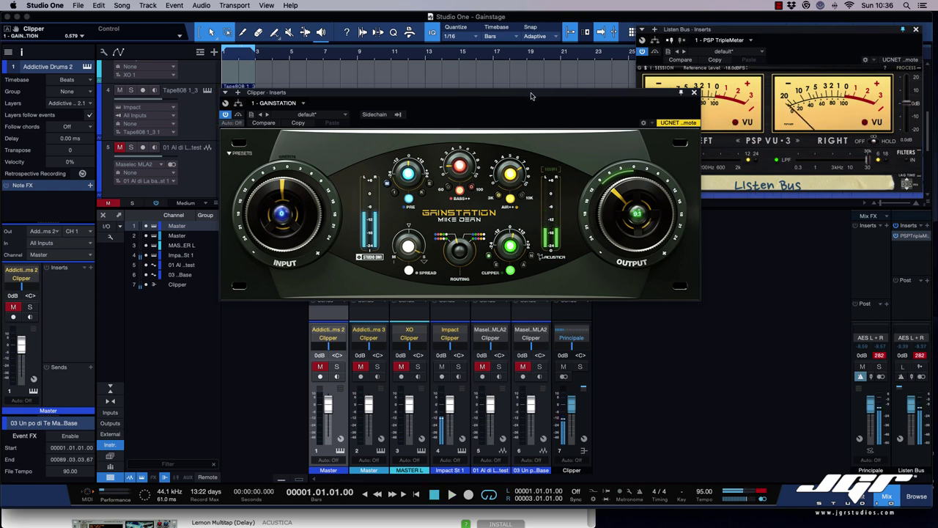
pyautogui.moveTo(553, 89); pyautogui.dragTo(257, 63)
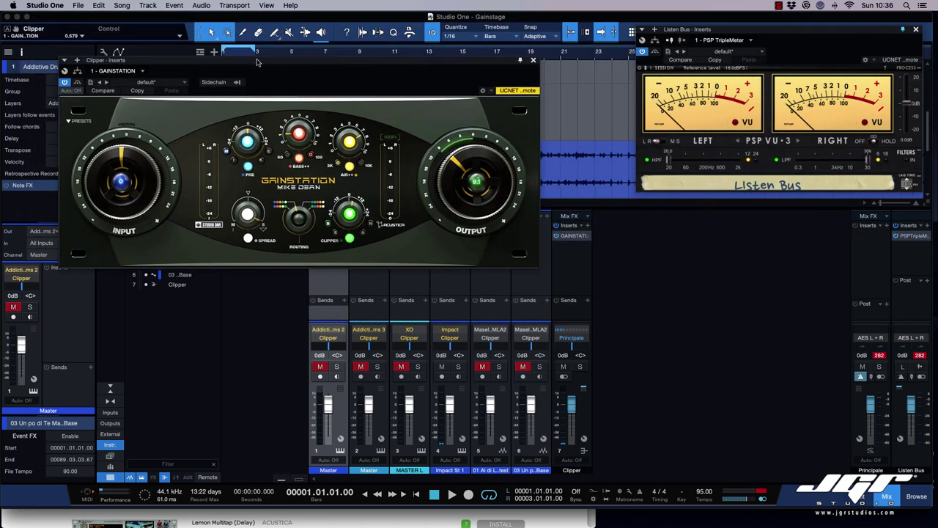
pyautogui.click(78, 71)
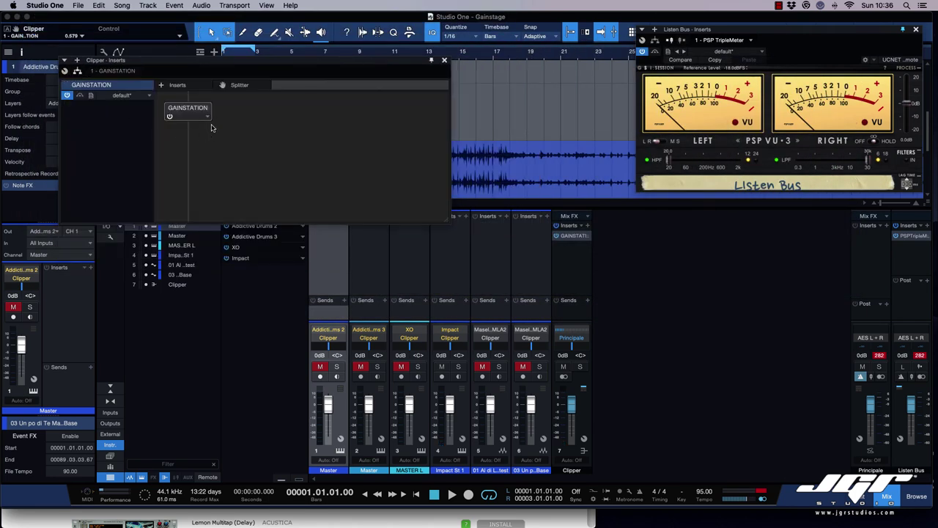
pyautogui.moveTo(219, 88); pyautogui.dragTo(197, 110)
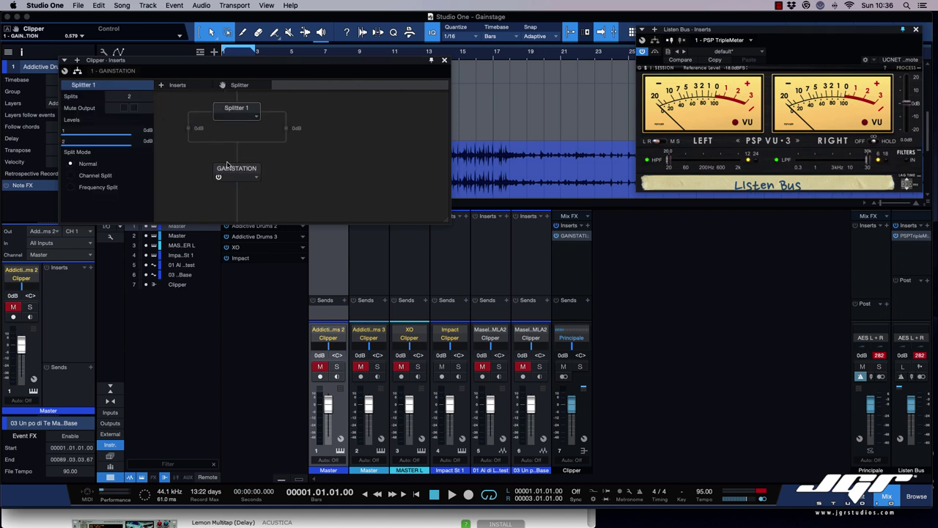
pyautogui.moveTo(229, 167); pyautogui.dragTo(286, 147)
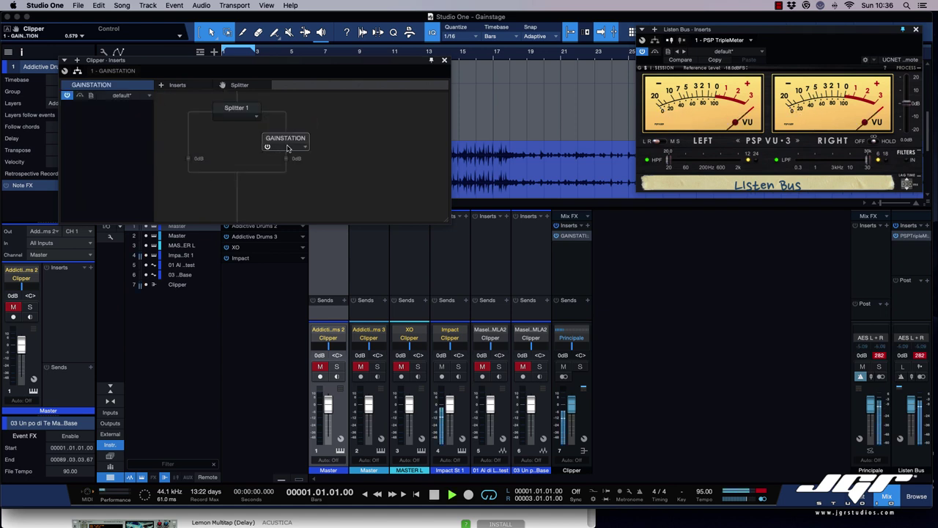
# Play the Impact beat while switching Gainstation off and on inside the splitter, then reopen its plug-in window.
pyautogui.press('space')
pyautogui.click(268, 147)
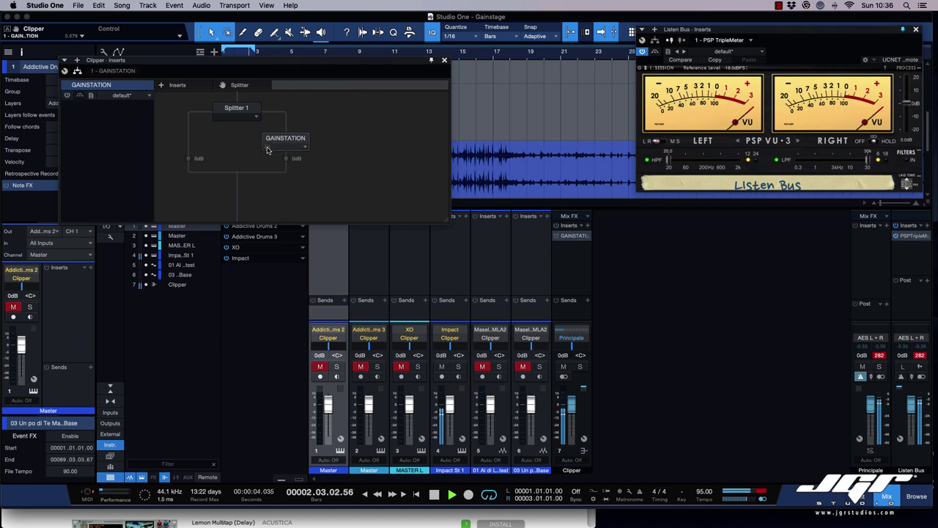
pyautogui.click(268, 147)
pyautogui.doubleClick(282, 139)
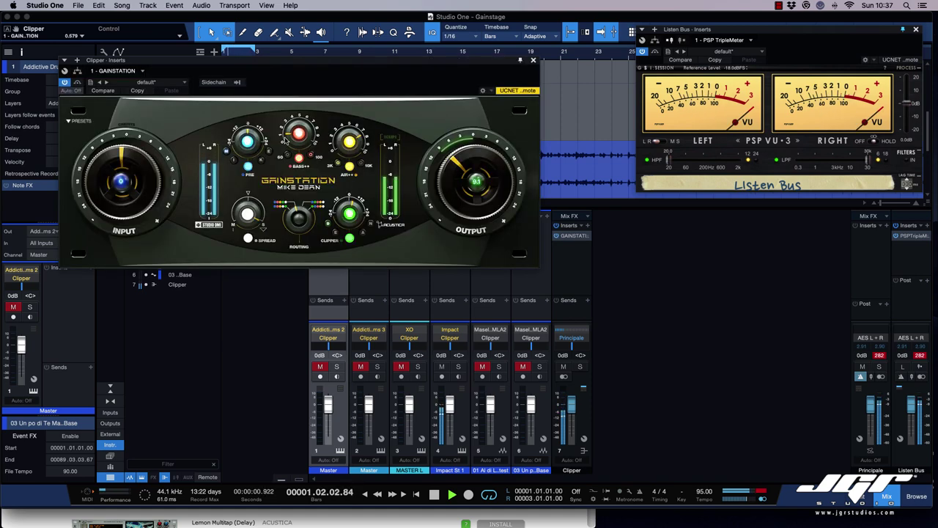
pyautogui.moveTo(238, 64); pyautogui.dragTo(349, 147)
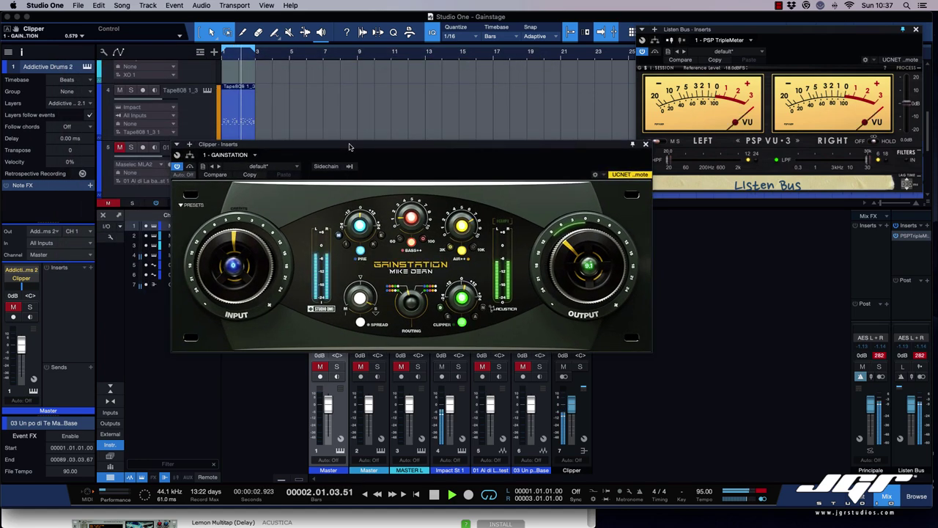
# Load the Gainstation preset 06 KICK ROOFING NAILER and lower Output to -24.
pyautogui.click(192, 205)
pyautogui.moveTo(202, 258)
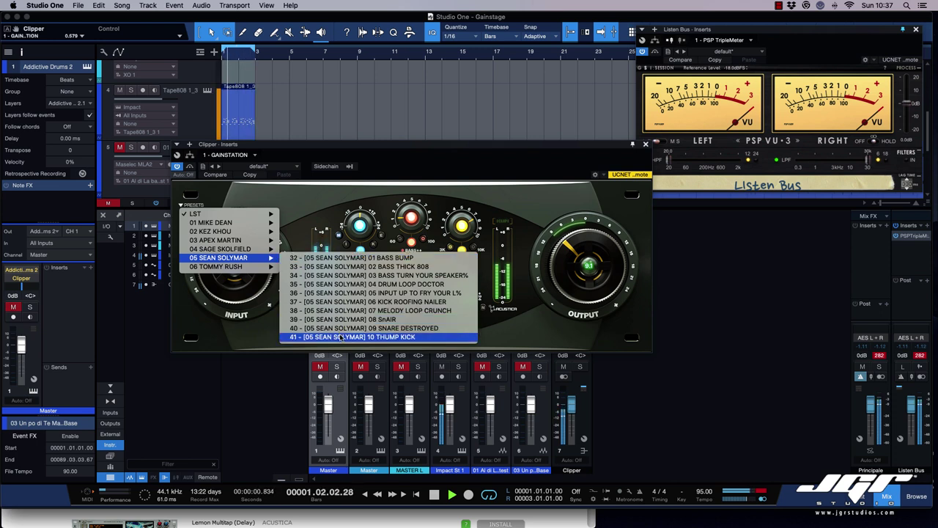
pyautogui.click(339, 301)
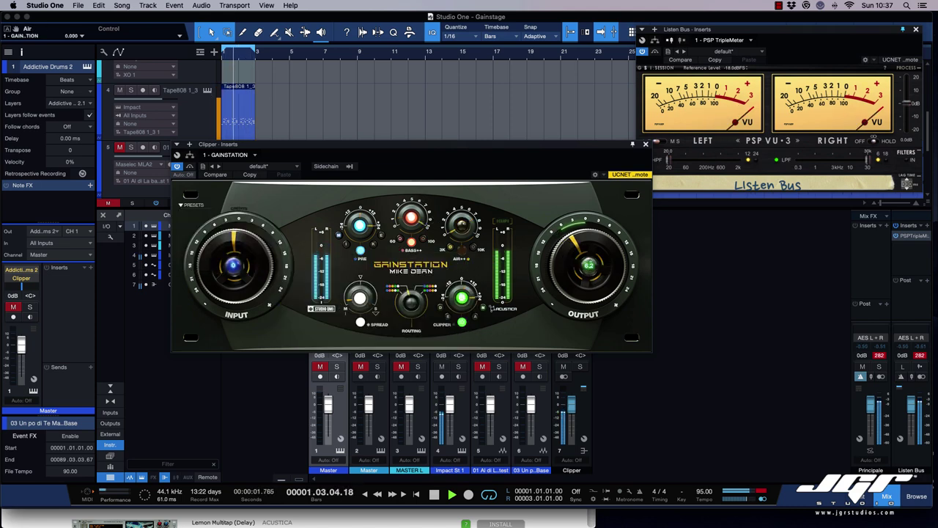
pyautogui.moveTo(586, 266); pyautogui.dragTo(578, 270)
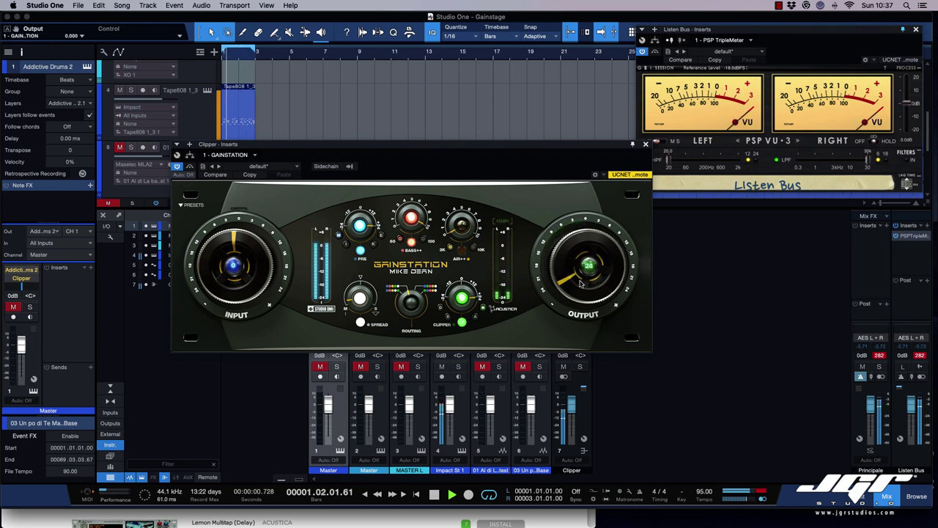
# Reset the clip indicators on the Principale and Listen Bus channels, lower Gainstation's Input to about -15 and stop playback.
pyautogui.click(879, 355)
pyautogui.click(920, 355)
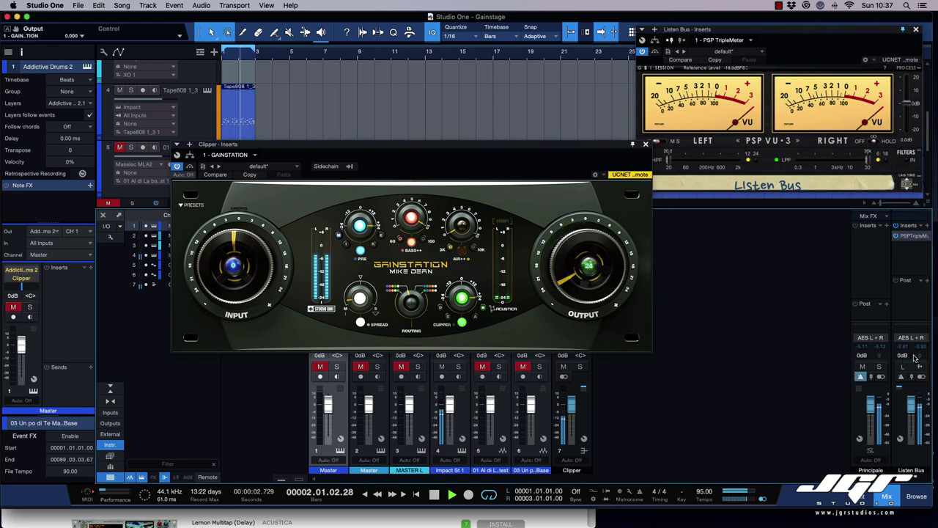
pyautogui.moveTo(229, 257); pyautogui.dragTo(233, 264)
pyautogui.press('space')
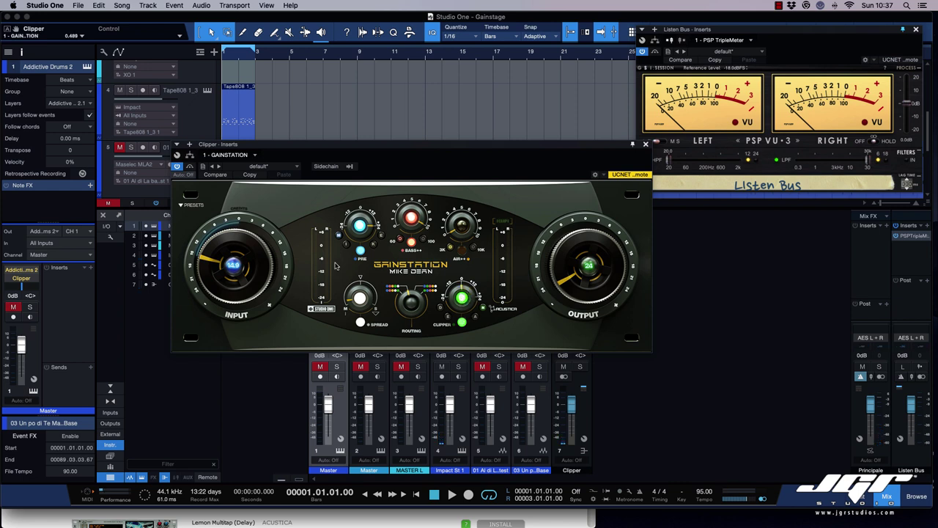
# Load the Gainstation preset 01 808 GEEK and play the Impact beat with Output lowered to about -21.
pyautogui.click(195, 205)
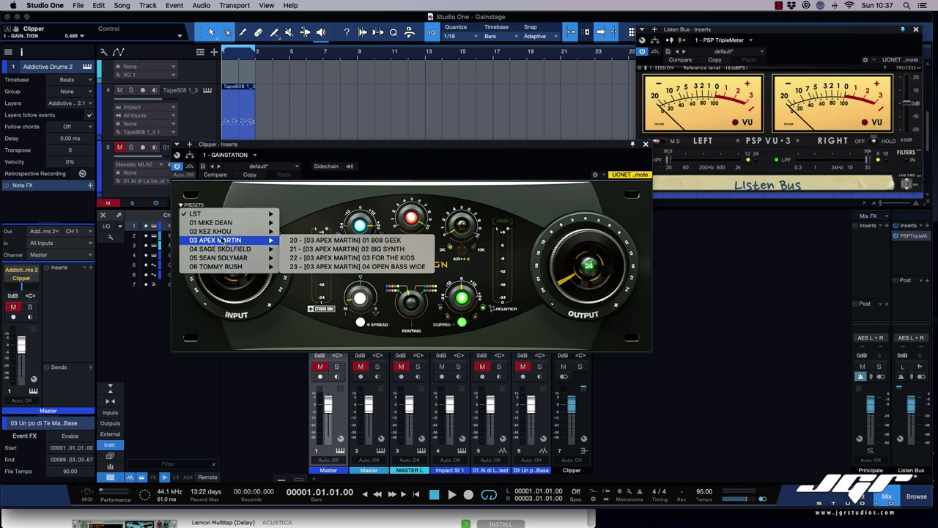
pyautogui.click(322, 240)
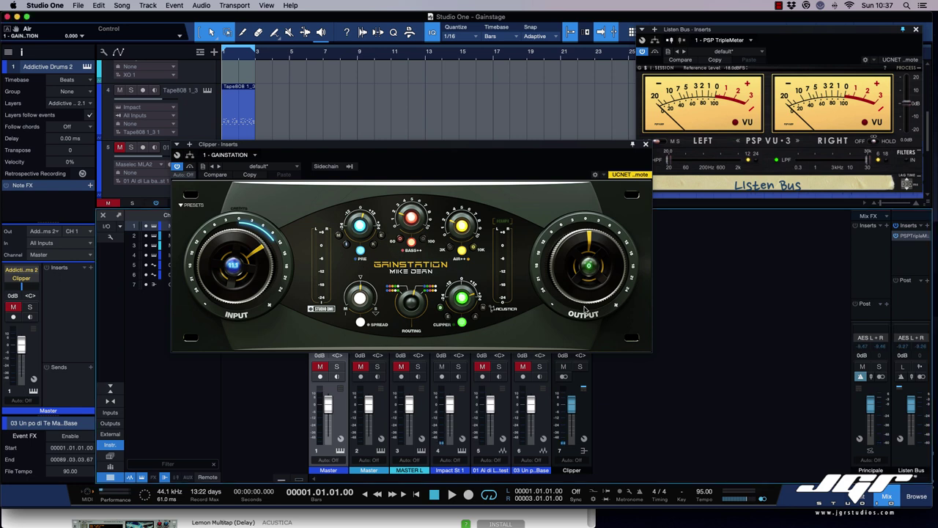
pyautogui.moveTo(584, 262)
pyautogui.mouseDown()
pyautogui.moveTo(580, 297)
pyautogui.moveTo(583, 277)
pyautogui.mouseUp()
pyautogui.press('space')
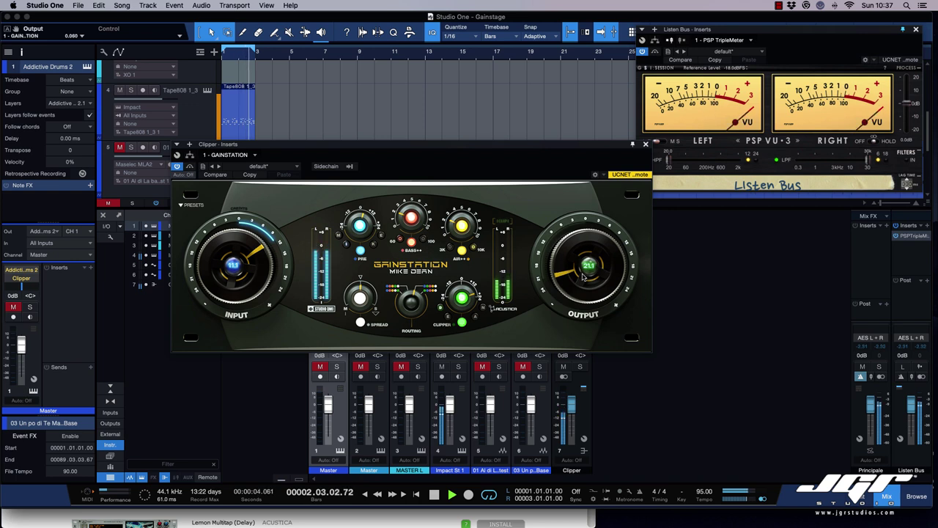
# Lower Gainstation's Input to about -18 and bypass the plug-in to compare the Impact beat.
pyautogui.moveTo(282, 274); pyautogui.dragTo(246, 301)
pyautogui.moveTo(234, 265); pyautogui.dragTo(237, 282)
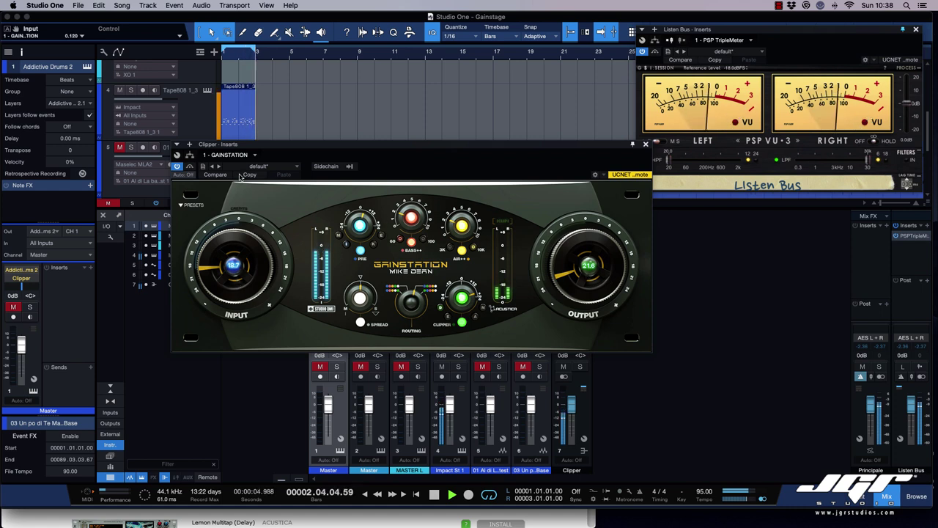
pyautogui.click(189, 167)
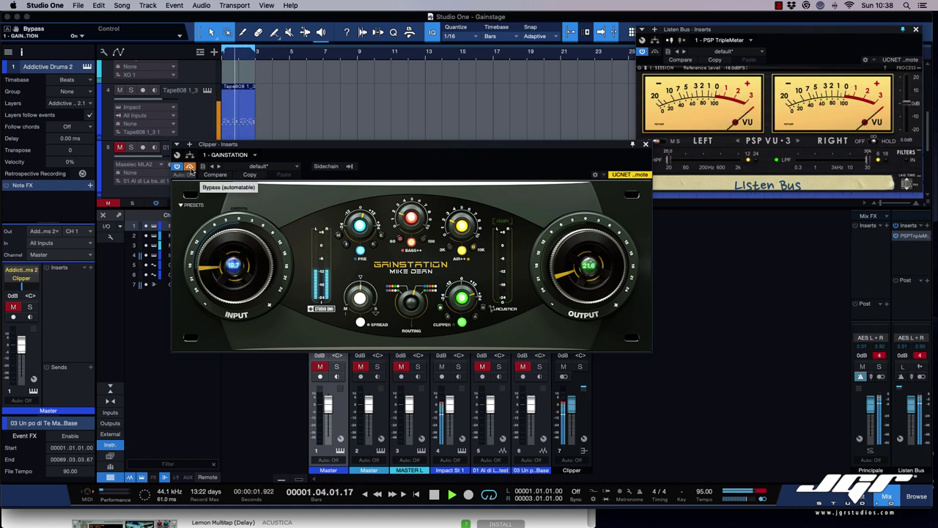
# Take Gainstation out of bypass, adjust the Bass++ amount and raise Output to about -6 for the Impact beat.
pyautogui.click(189, 167)
pyautogui.moveTo(579, 257)
pyautogui.mouseDown()
pyautogui.moveTo(575, 269)
pyautogui.moveTo(575, 258)
pyautogui.mouseUp()
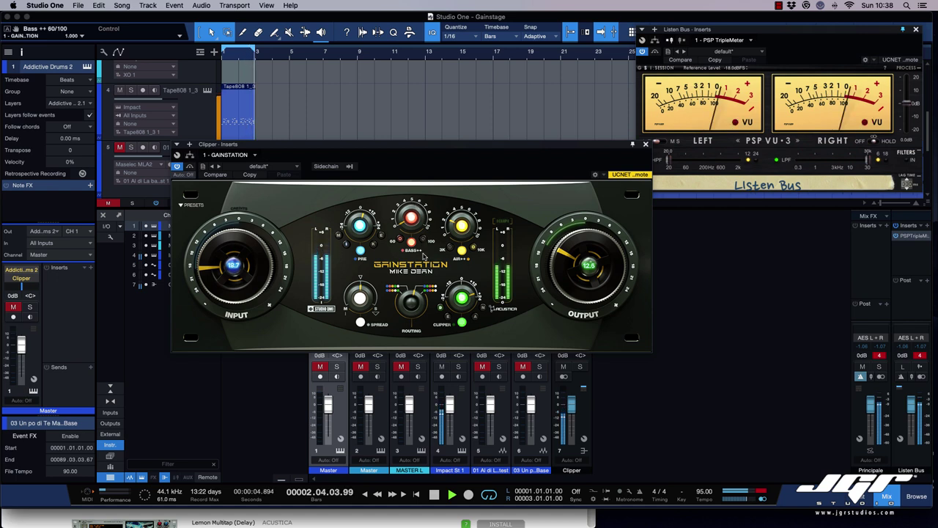
pyautogui.moveTo(411, 215); pyautogui.dragTo(412, 208)
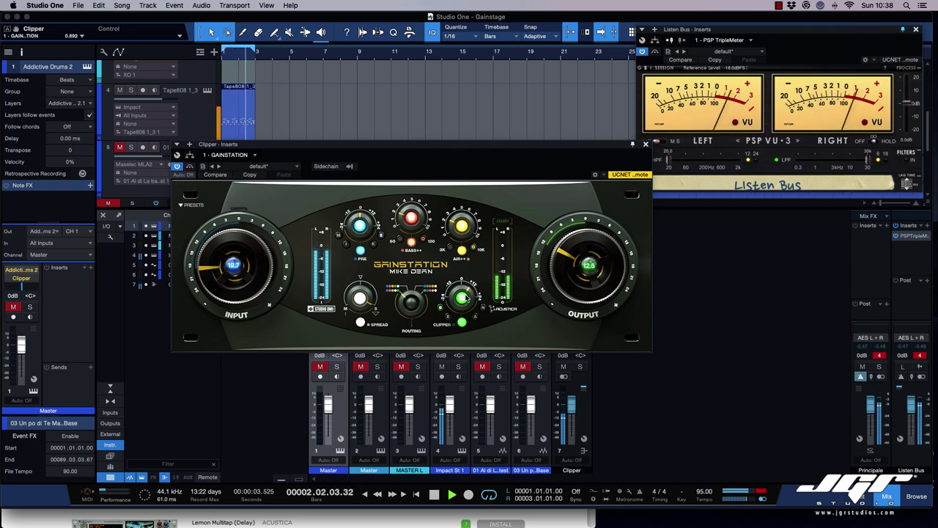
pyautogui.moveTo(603, 279); pyautogui.dragTo(605, 269)
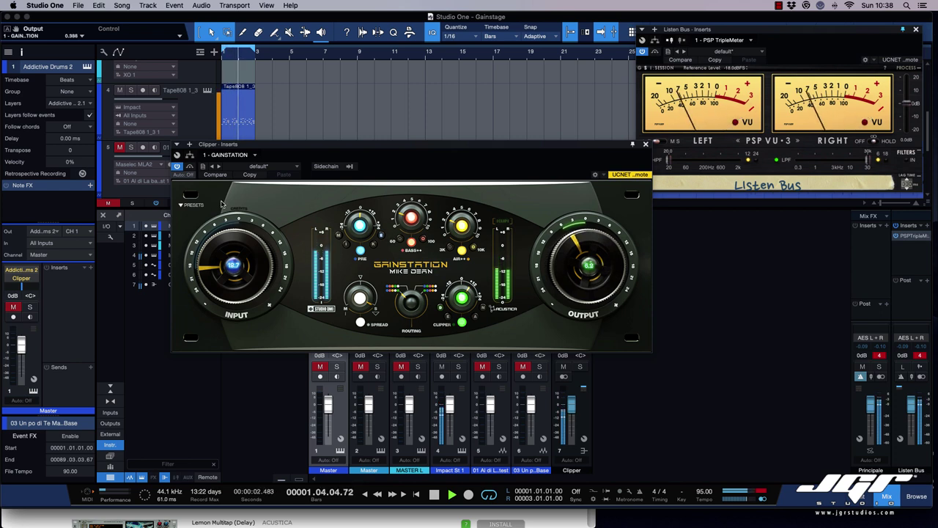
# Raise Gainstation's Output to 0 in stages, toggling bypass between changes to match the levels.
pyautogui.click(189, 167)
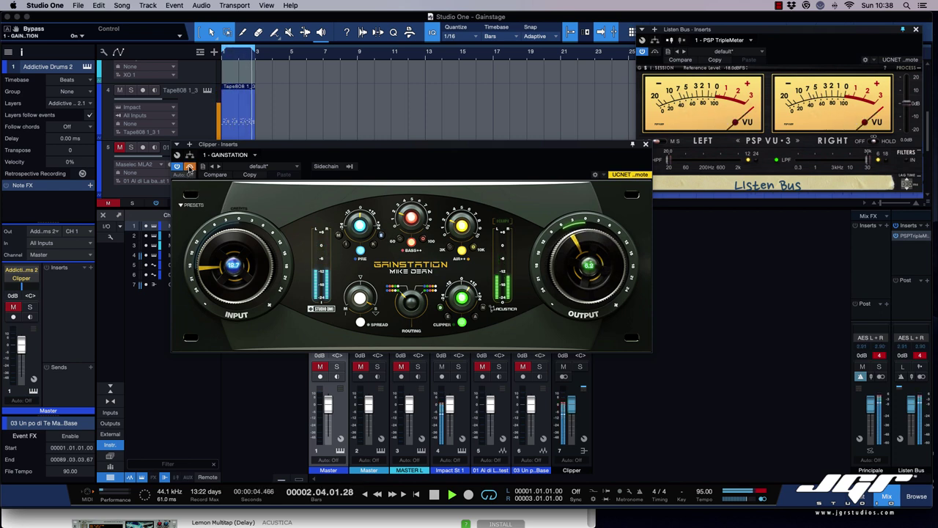
pyautogui.click(189, 167)
pyautogui.moveTo(583, 266); pyautogui.dragTo(583, 258)
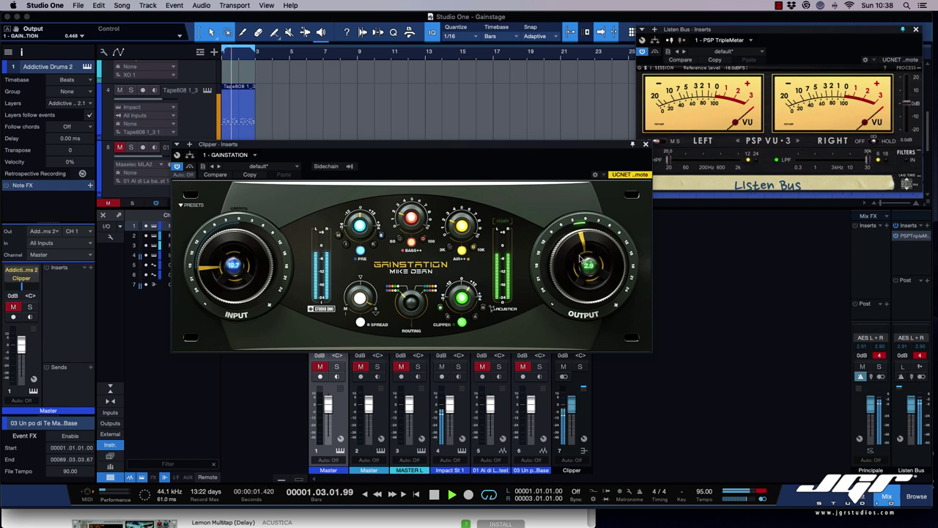
pyautogui.click(189, 167)
pyautogui.moveTo(588, 281); pyautogui.dragTo(588, 275)
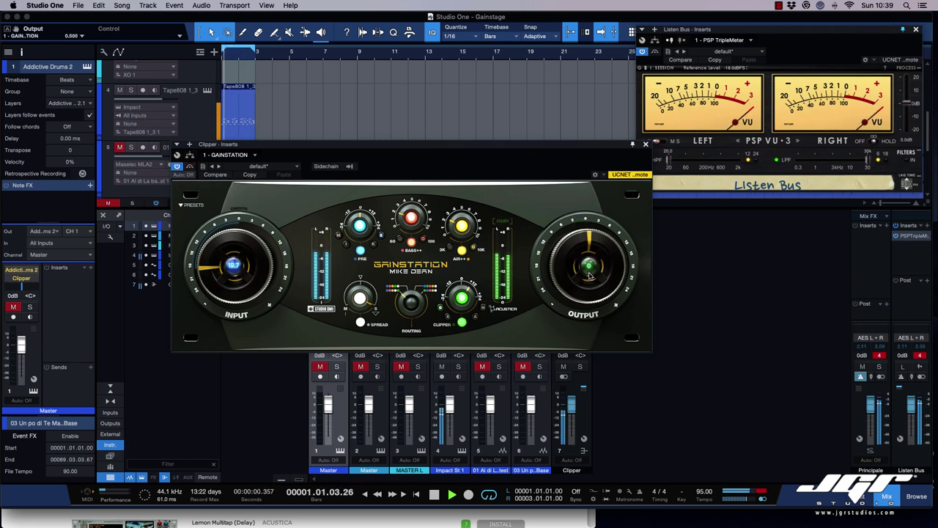
# Compare the Impact beat with Gainstation bypassed and active at the level-matched Output setting.
pyautogui.click(189, 167)
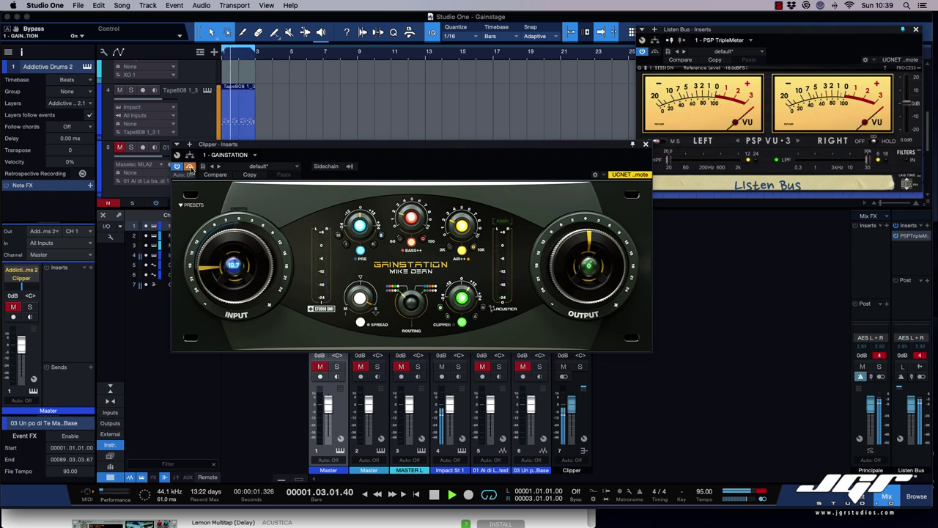
pyautogui.click(189, 167)
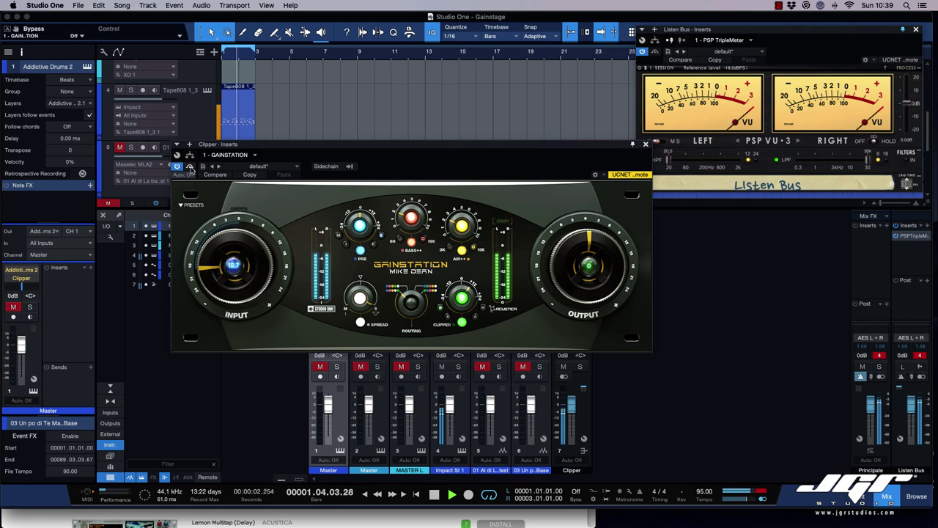
pyautogui.click(189, 167)
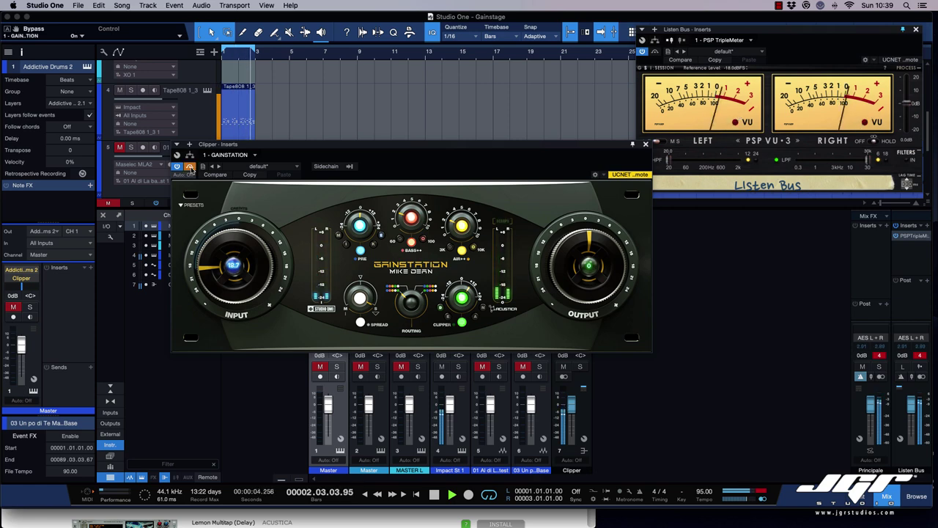
pyautogui.click(189, 167)
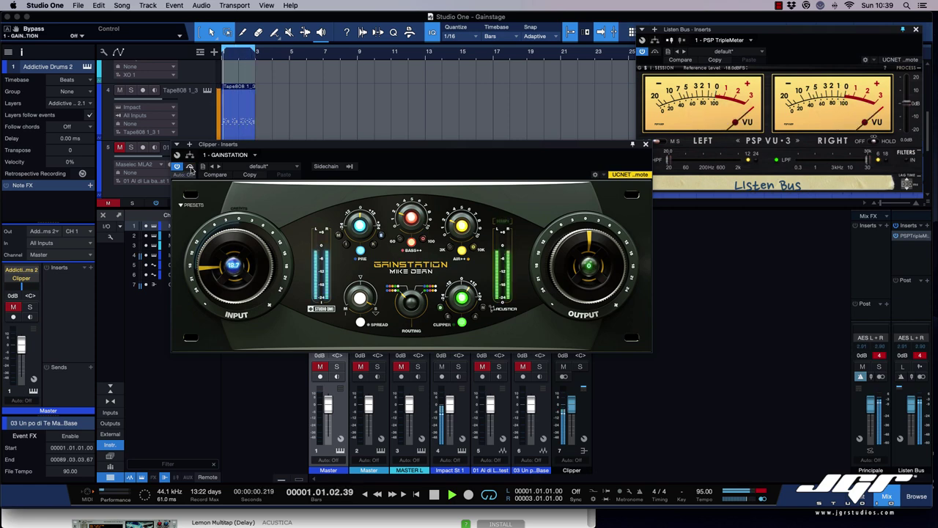
# Close the Gainstation window, stop playback and mute the Impact channel.
pyautogui.click(645, 145)
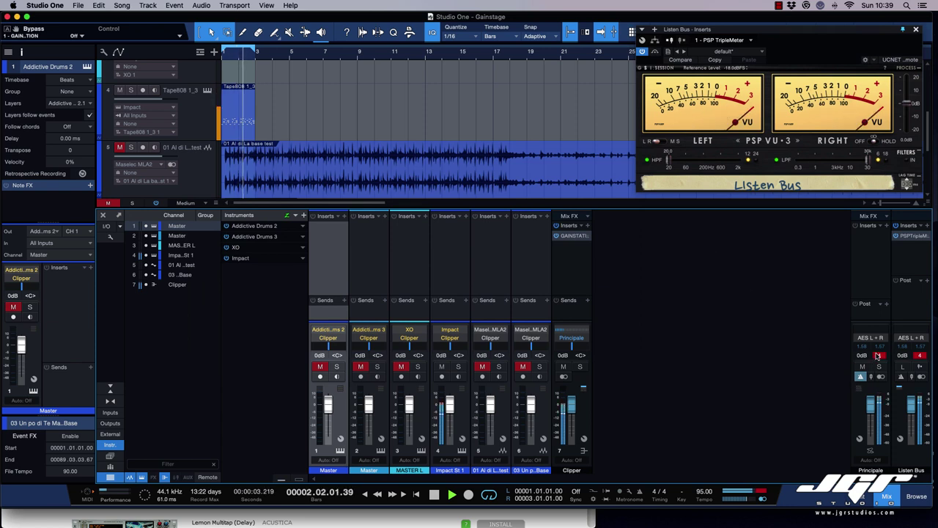
pyautogui.press('space')
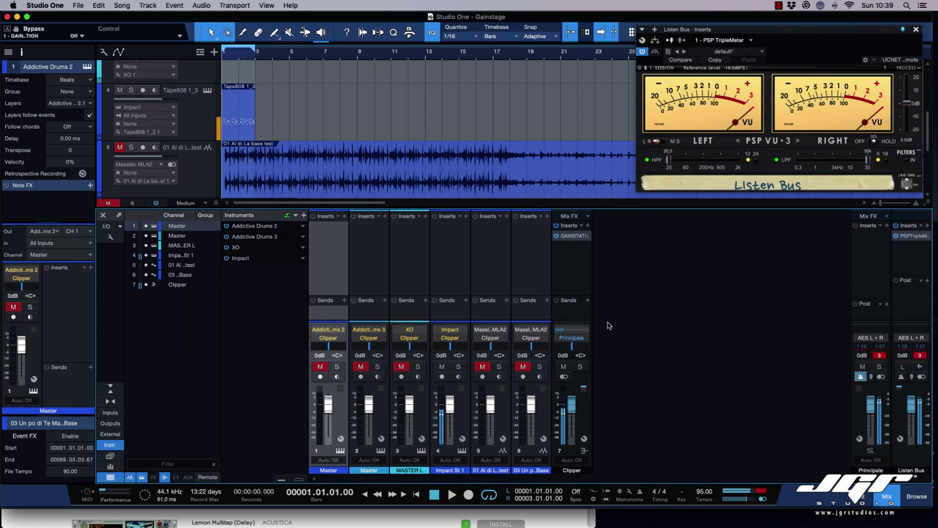
pyautogui.click(440, 368)
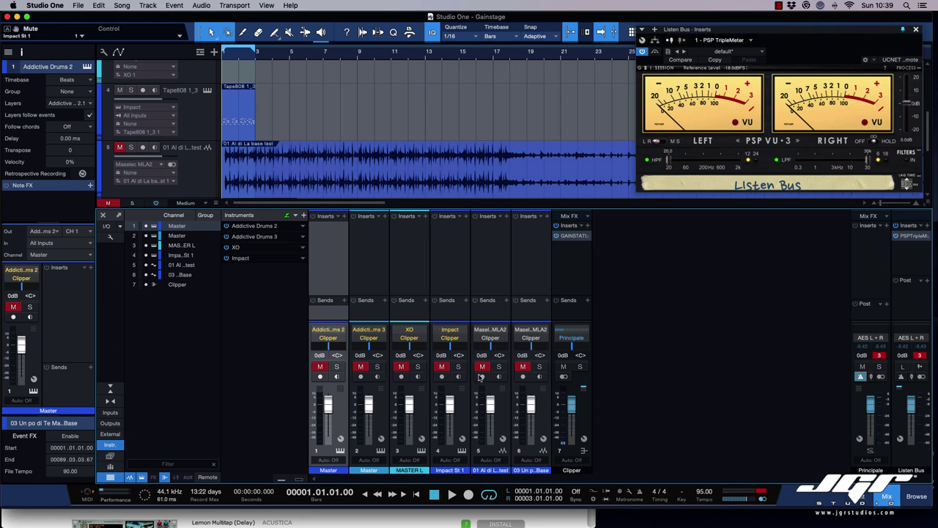
# Open Gainstation on the Clipper channel and play the bass track with looping off and the plug-in active.
pyautogui.click(574, 236)
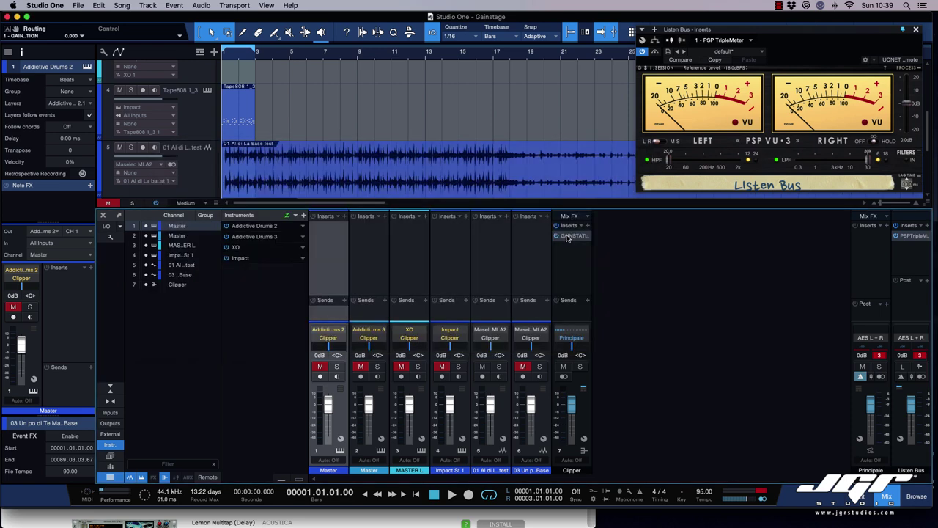
pyautogui.click(572, 236)
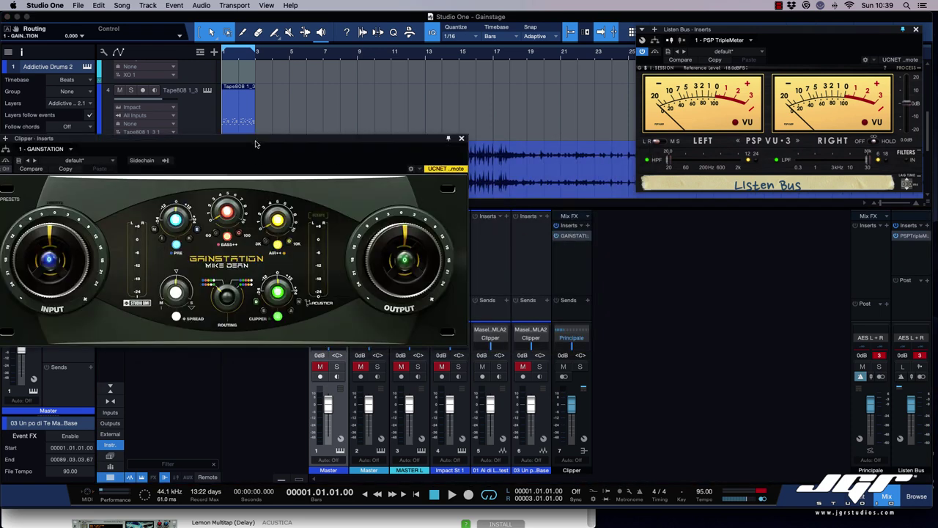
pyautogui.moveTo(255, 144); pyautogui.dragTo(428, 135)
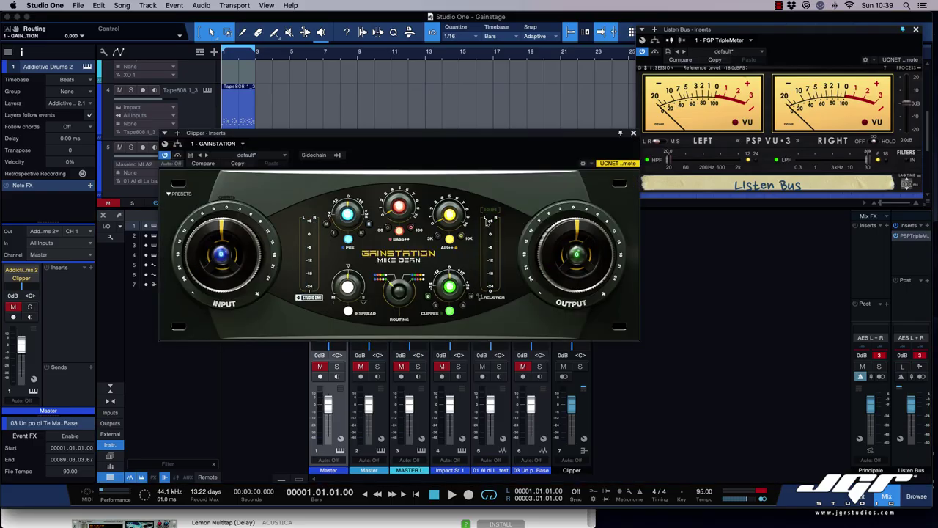
pyautogui.press('space')
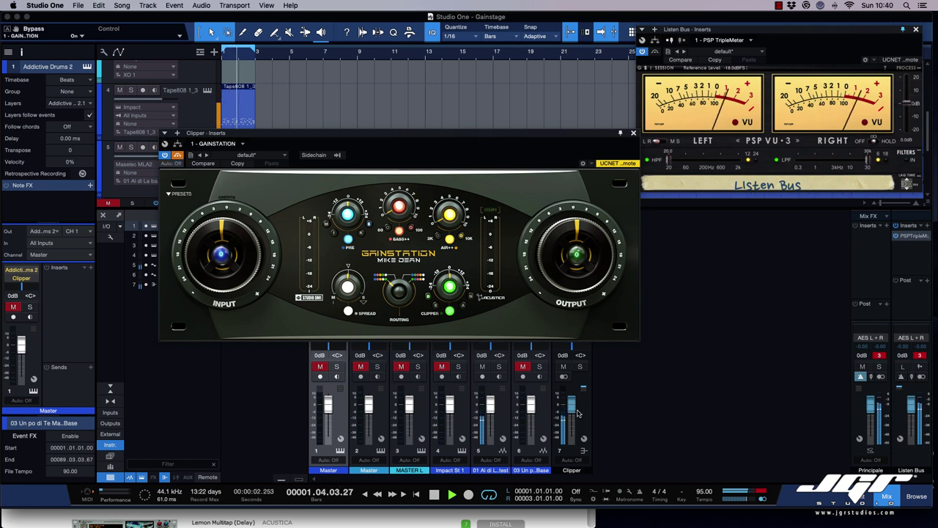
pyautogui.click(489, 495)
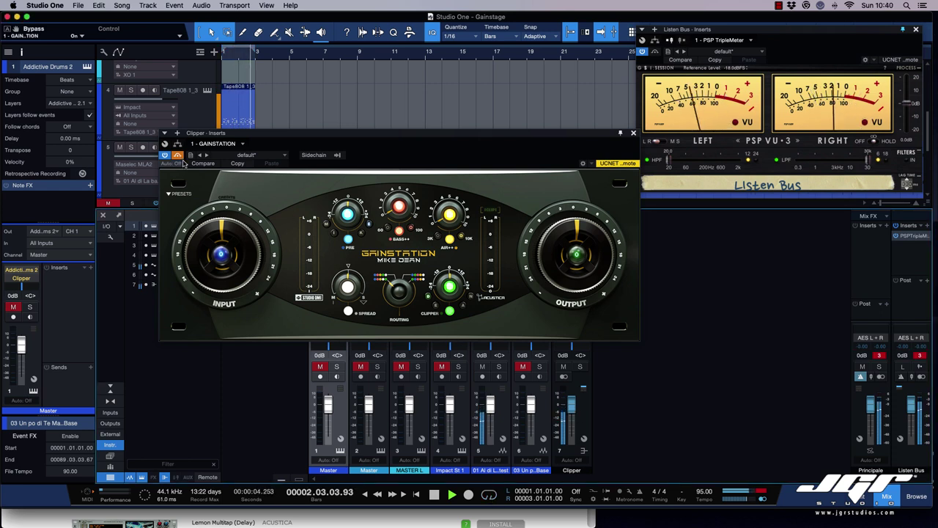
pyautogui.click(178, 156)
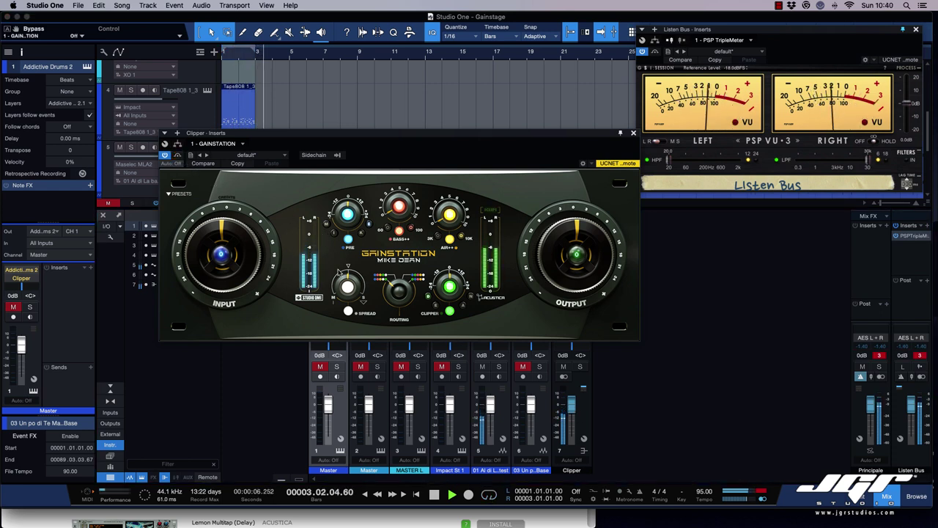
# Adjust Gainstation's Spread and set Air and Bass++ to about 1.1 each while the bass track plays.
pyautogui.moveTo(350, 295)
pyautogui.mouseDown()
pyautogui.moveTo(349, 285)
pyautogui.moveTo(347, 311)
pyautogui.moveTo(349, 288)
pyautogui.mouseUp()
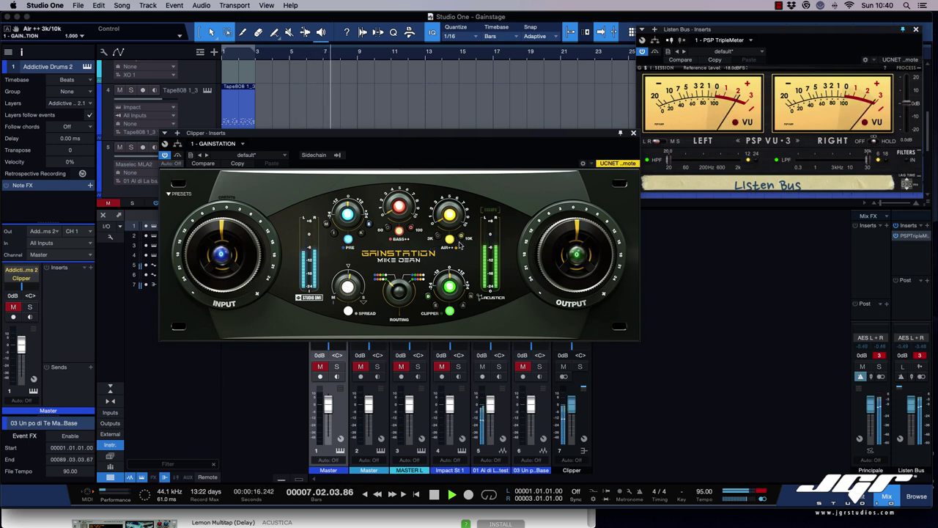
pyautogui.scroll(3, 449, 212)
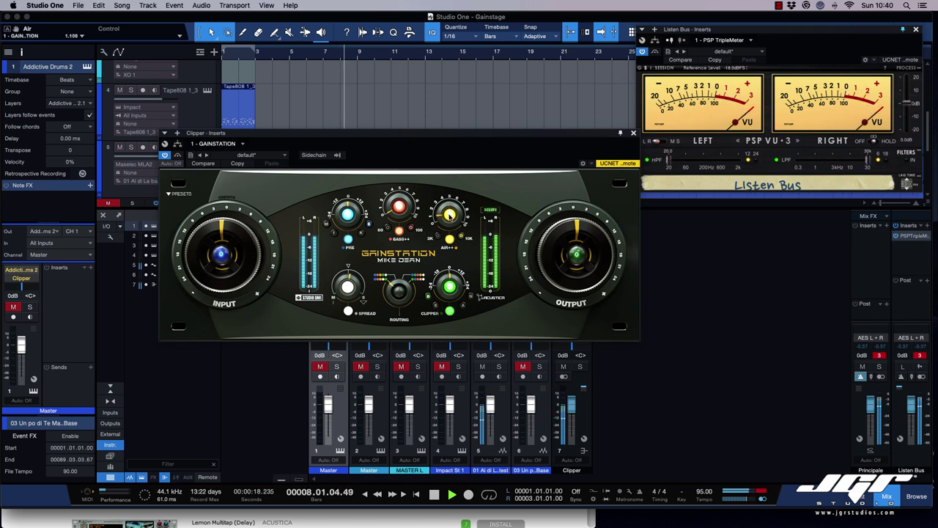
pyautogui.scroll(-1, 449, 210)
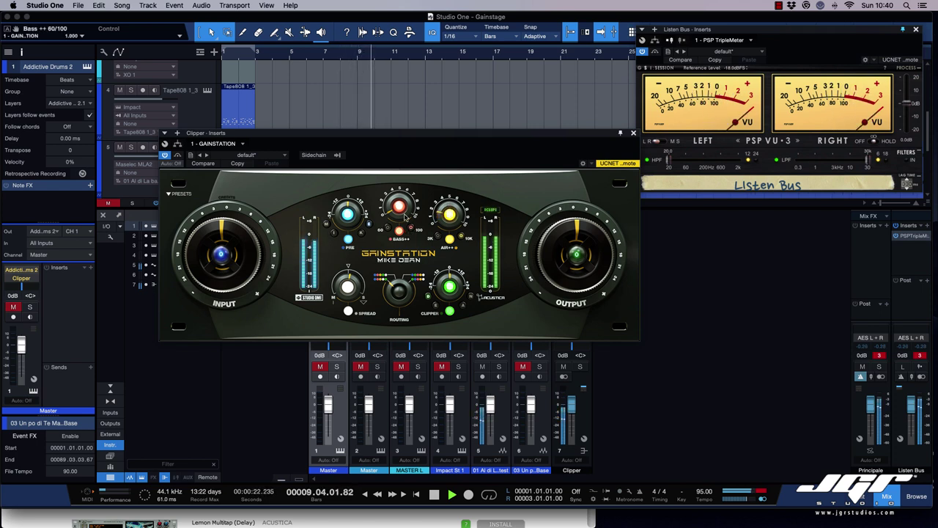
pyautogui.scroll(1, 399, 207)
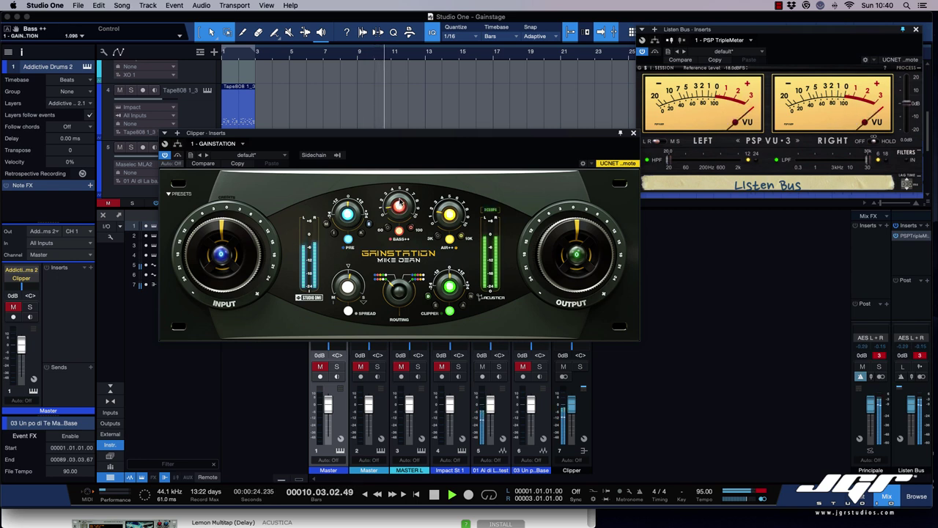
pyautogui.scroll(-1, 399, 207)
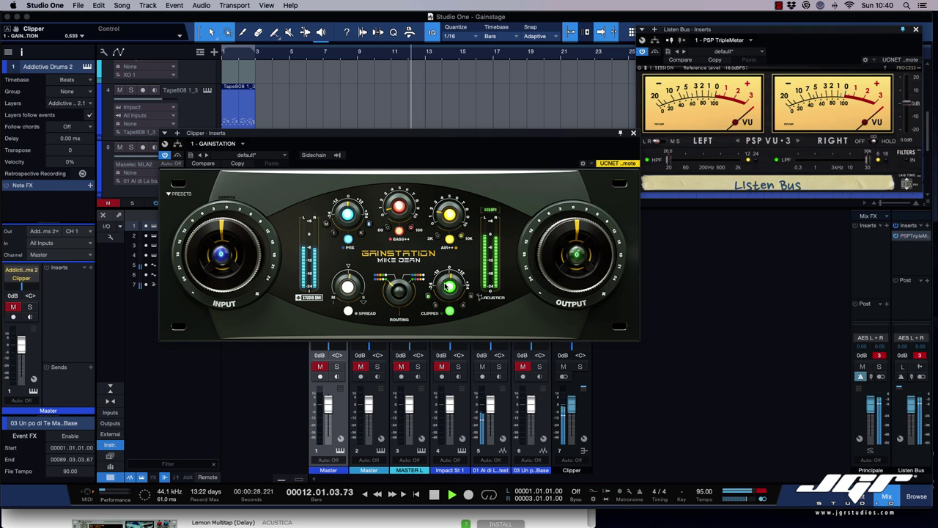
# Fine-tune Gainstation's Clipper amount and compare the bass track with the plug-in bypassed and active.
pyautogui.moveTo(444, 285); pyautogui.dragTo(444, 286)
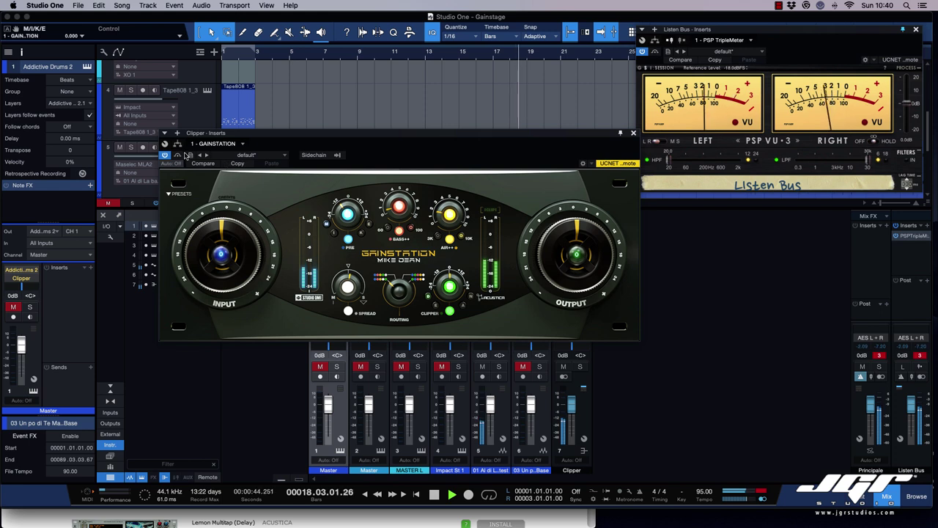
pyautogui.click(178, 155)
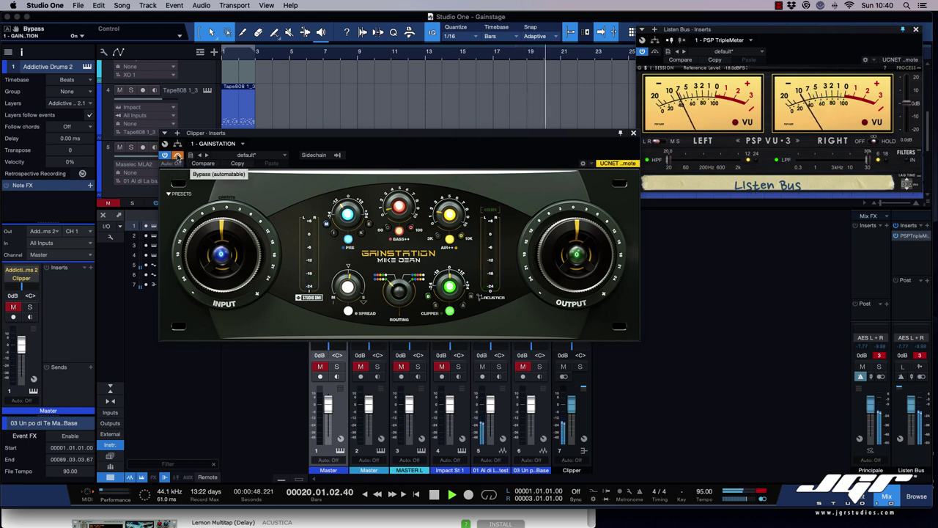
pyautogui.click(178, 156)
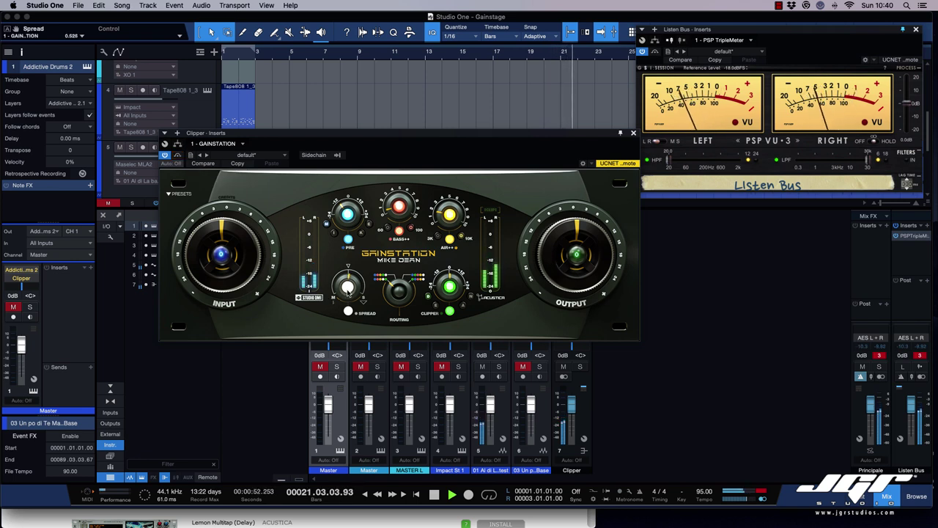
pyautogui.click(179, 156)
pyautogui.click(178, 156)
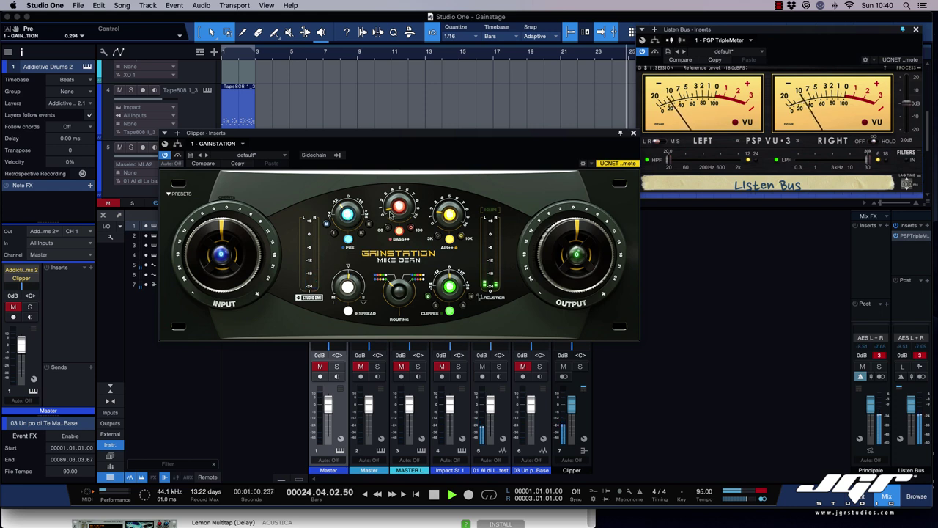
# Raise Bass++ to about 2.2 and readjust the Clipper amount on the bass track.
pyautogui.moveTo(397, 207); pyautogui.dragTo(395, 200)
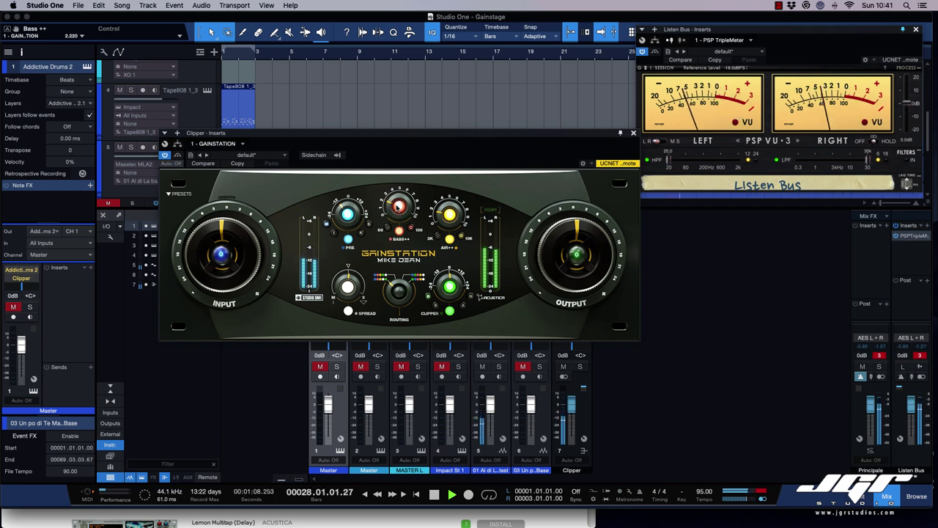
pyautogui.moveTo(450, 289); pyautogui.dragTo(451, 287)
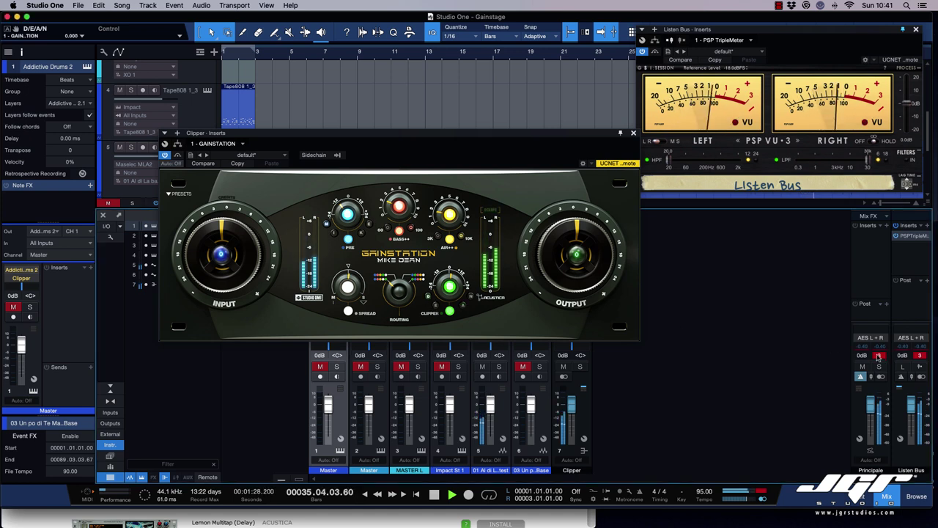
# Lower the Principale channel fader to -5.9 dB and compare the bass with Gainstation bypassed and active.
pyautogui.moveTo(874, 416); pyautogui.dragTo(873, 423)
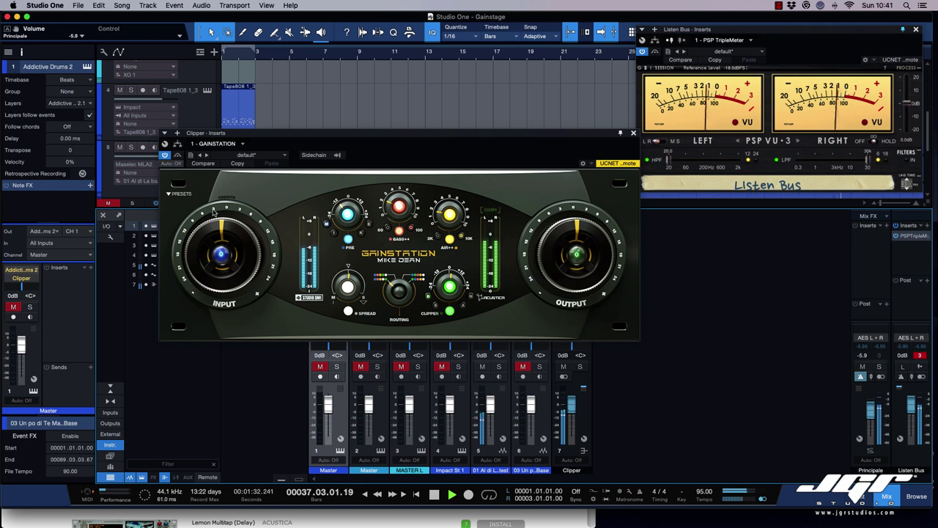
pyautogui.click(178, 156)
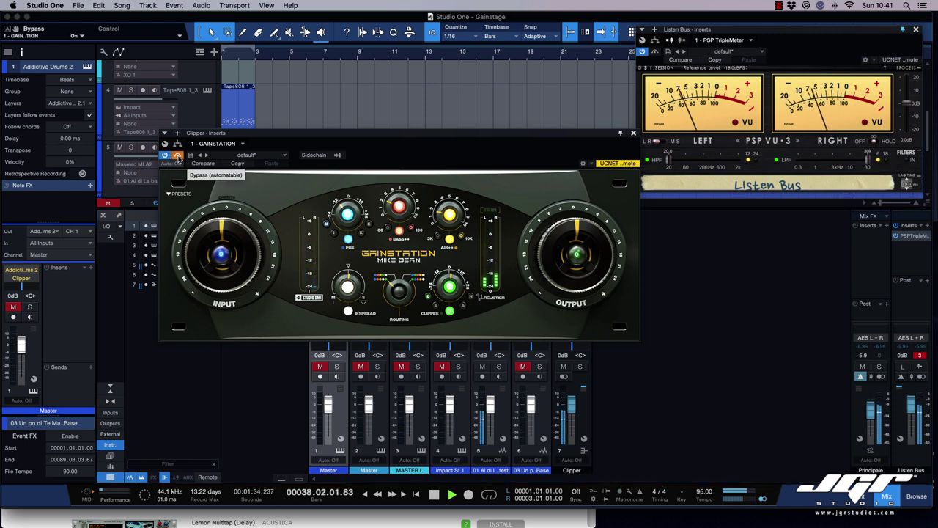
pyautogui.click(177, 156)
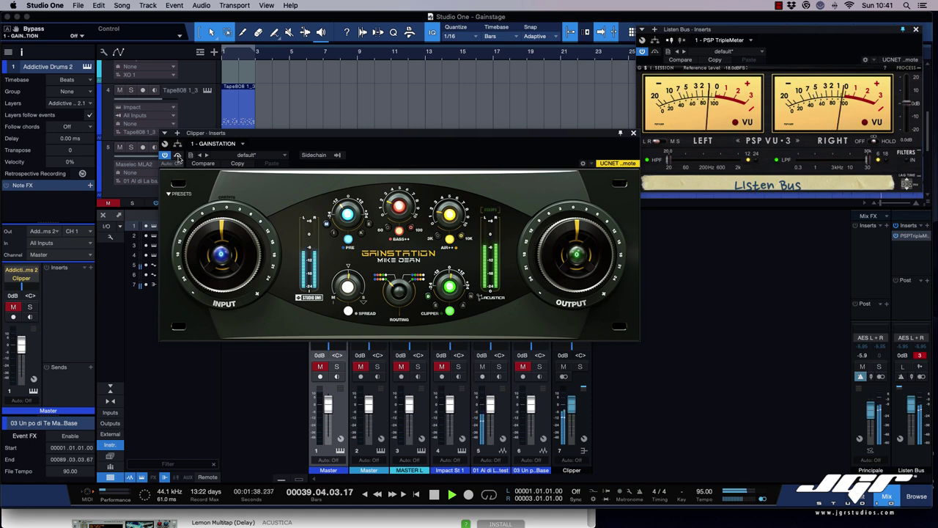
# Stop playback, move the Gainstation window lower and compare the replayed bass track with bypass on and off.
pyautogui.press('space')
pyautogui.moveTo(359, 132); pyautogui.dragTo(398, 164)
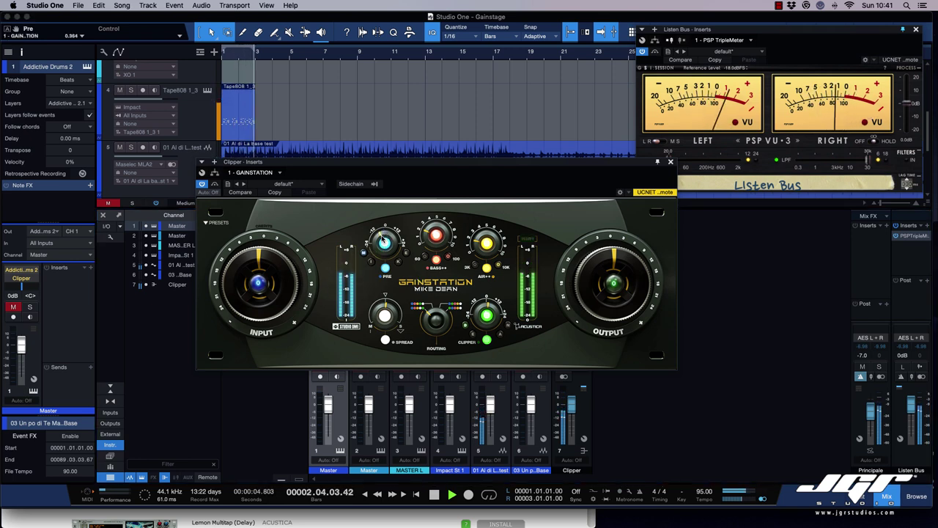
pyautogui.click(215, 186)
pyautogui.click(216, 187)
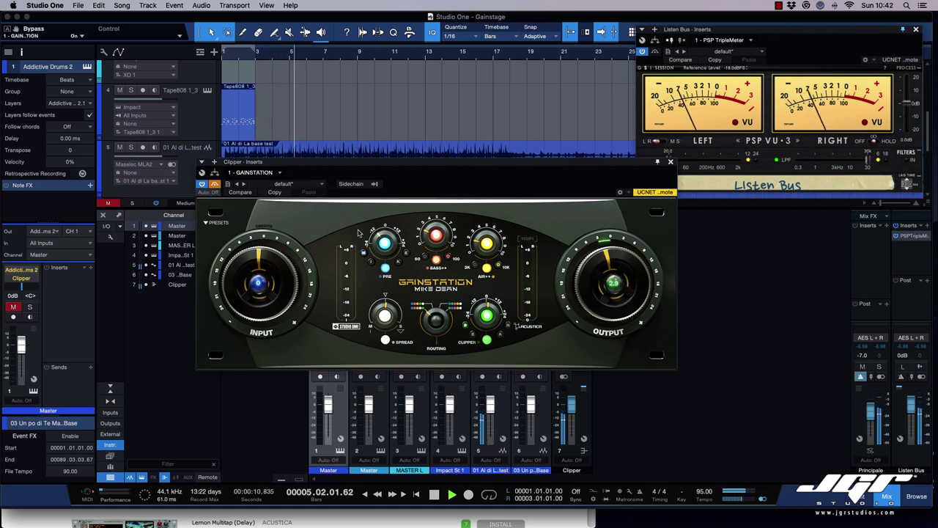
# Reactivate Gainstation on the bass track, set its output to about -2.4 and fine-tune the Clipper amount.
pyautogui.click(215, 186)
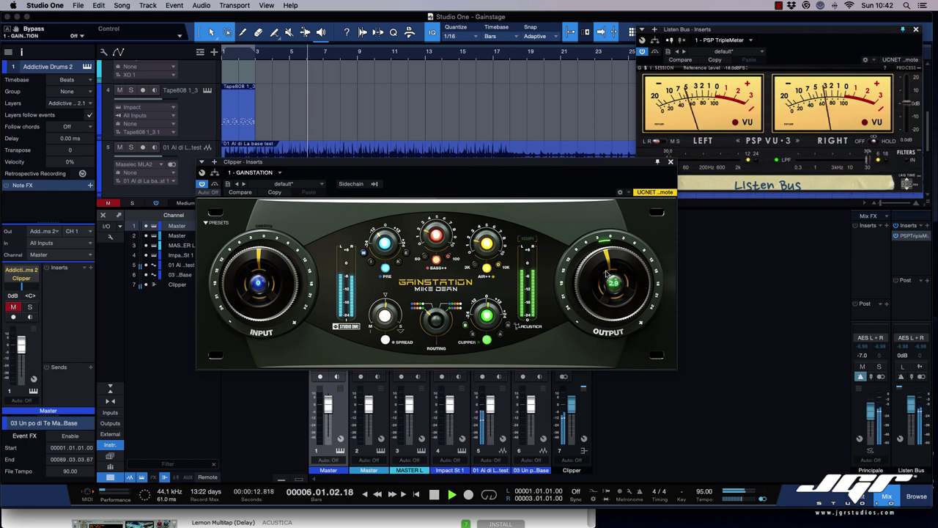
pyautogui.moveTo(606, 272); pyautogui.dragTo(606, 275)
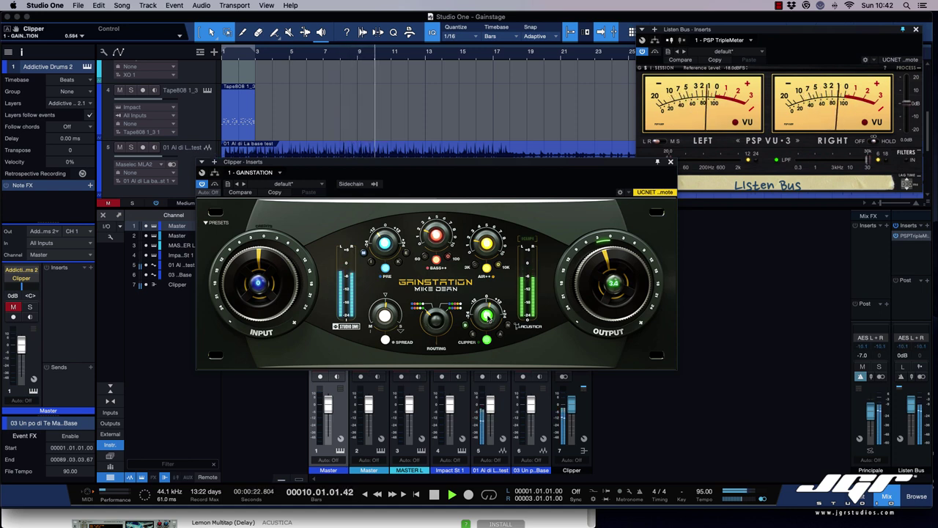
pyautogui.moveTo(487, 316); pyautogui.dragTo(487, 315)
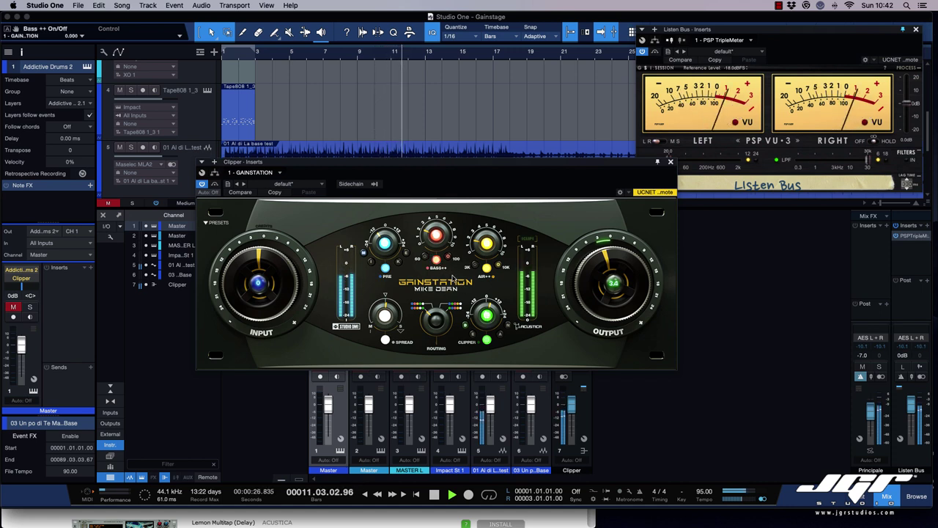
# Compare the bass track with Bass++ switched off and on, readjusting the Clipper amount in between.
pyautogui.click(453, 277)
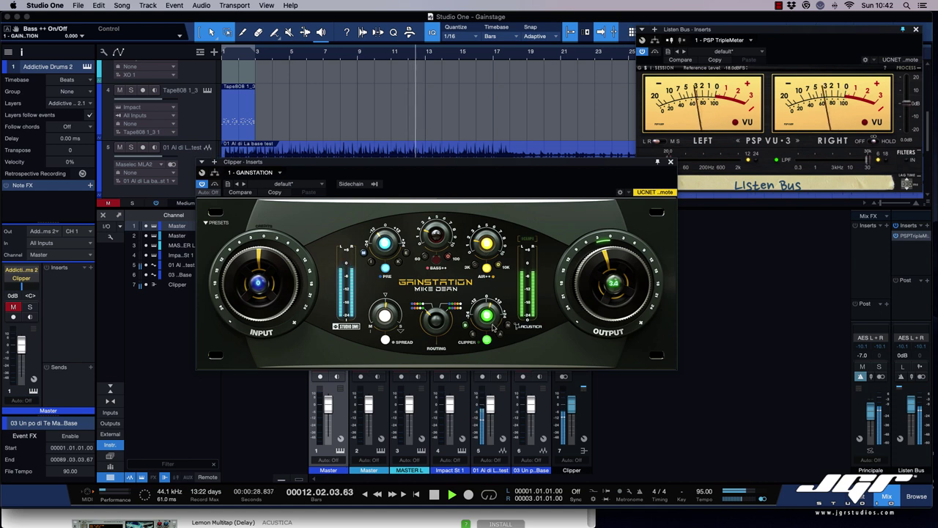
pyautogui.moveTo(494, 328); pyautogui.dragTo(490, 320)
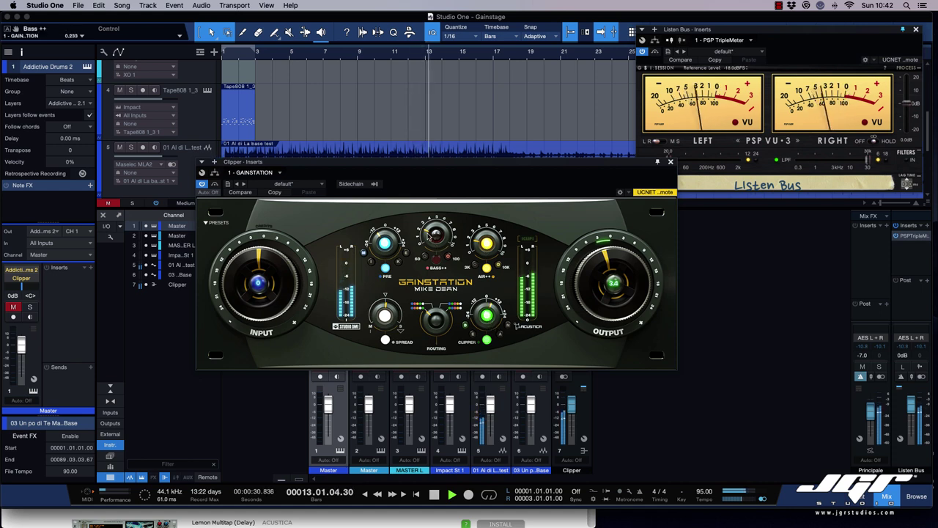
pyautogui.click(437, 259)
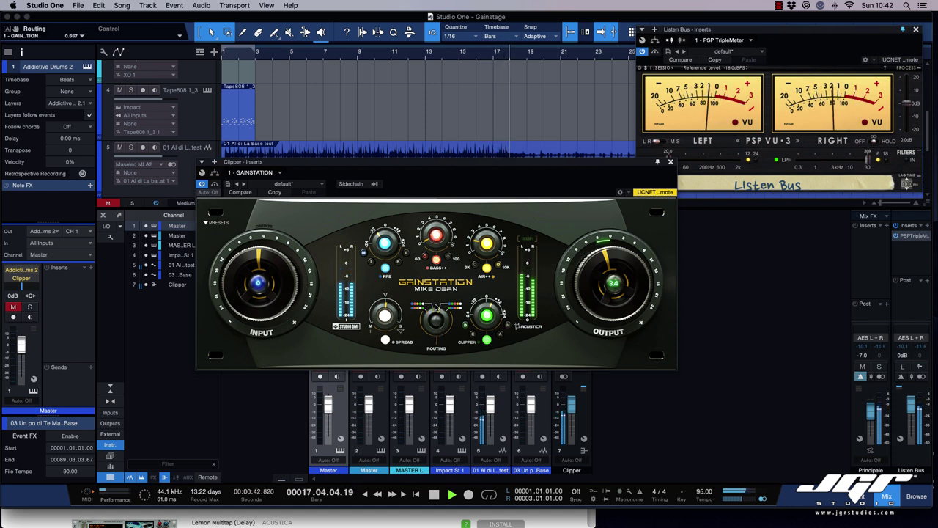
# Restart the bass playback, readjust Air++ and set Bass++ to about 1.1.
pyautogui.press('space')
pyautogui.press('space')
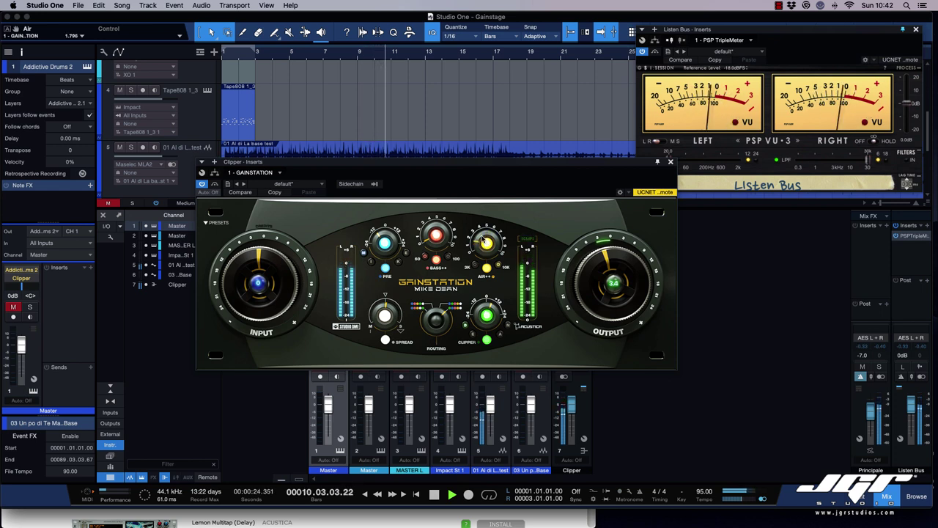
pyautogui.moveTo(485, 240); pyautogui.dragTo(442, 230)
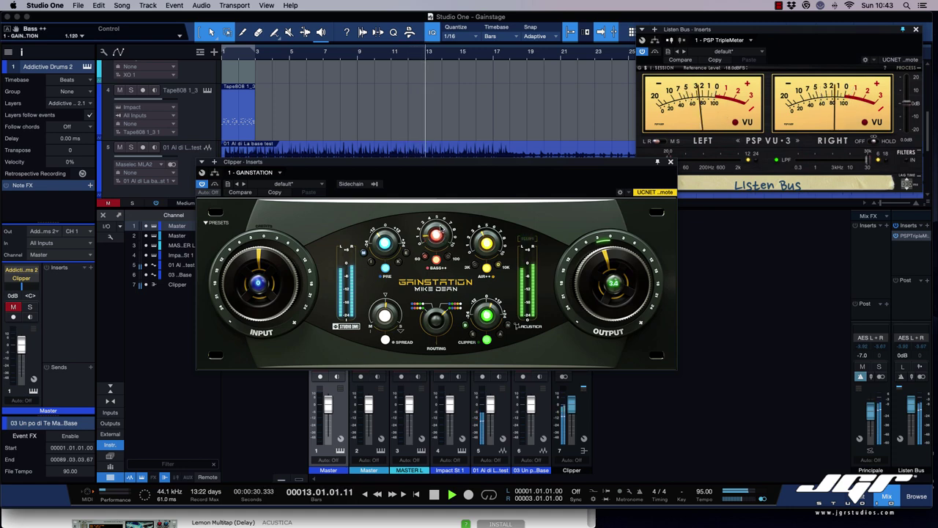
# Move Gainstation into the second branch of Splitter 1 in the insert routing and reopen the plug-in.
pyautogui.click(214, 173)
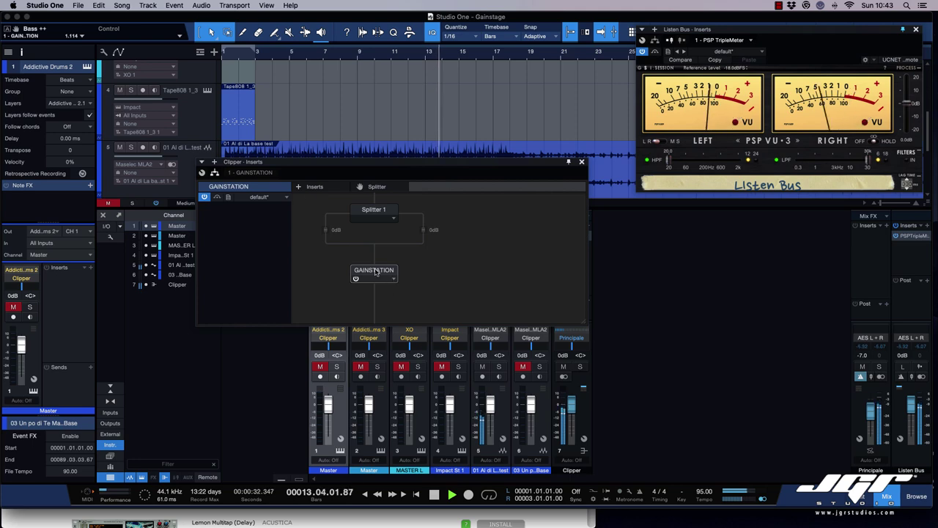
pyautogui.moveTo(375, 271); pyautogui.dragTo(422, 229)
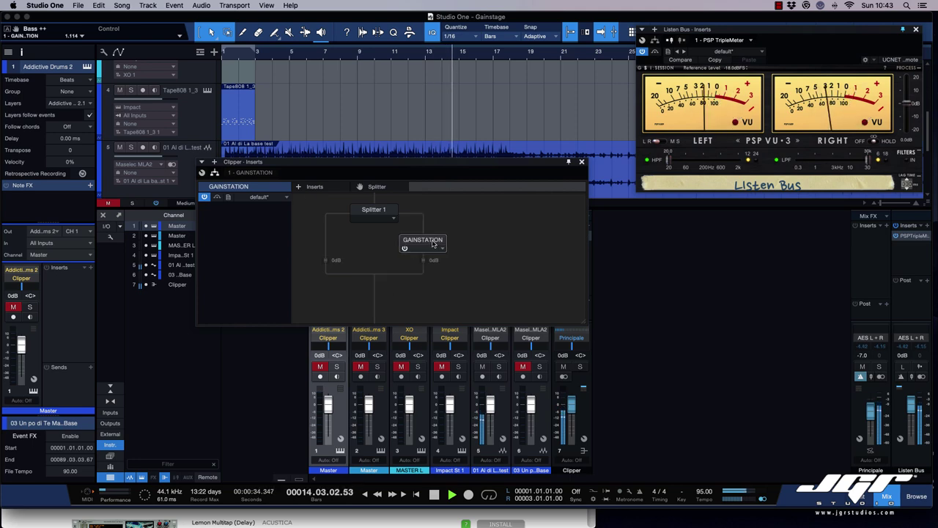
pyautogui.doubleClick(423, 242)
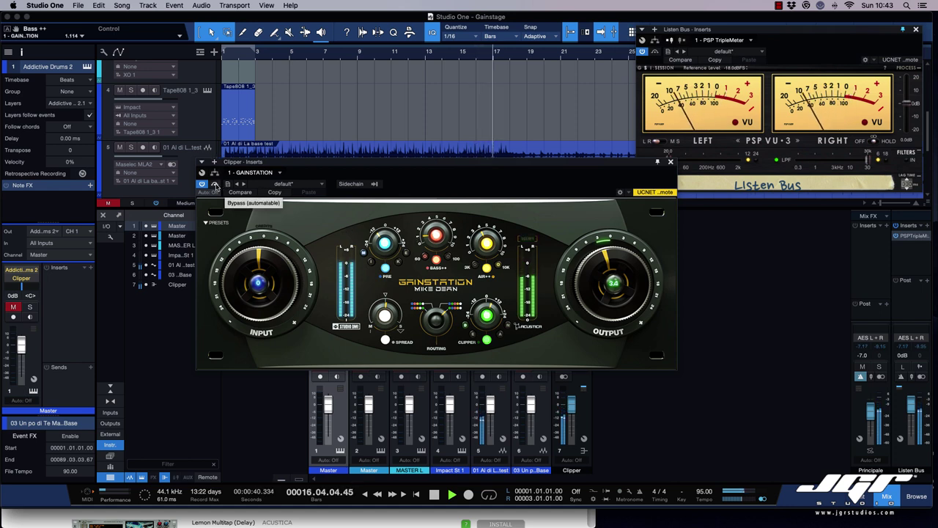
# Replay the bass, lower Gainstation's output to about -5.6 and compare the track with the plug-in bypassed and active.
pyautogui.press('space')
pyautogui.press('space')
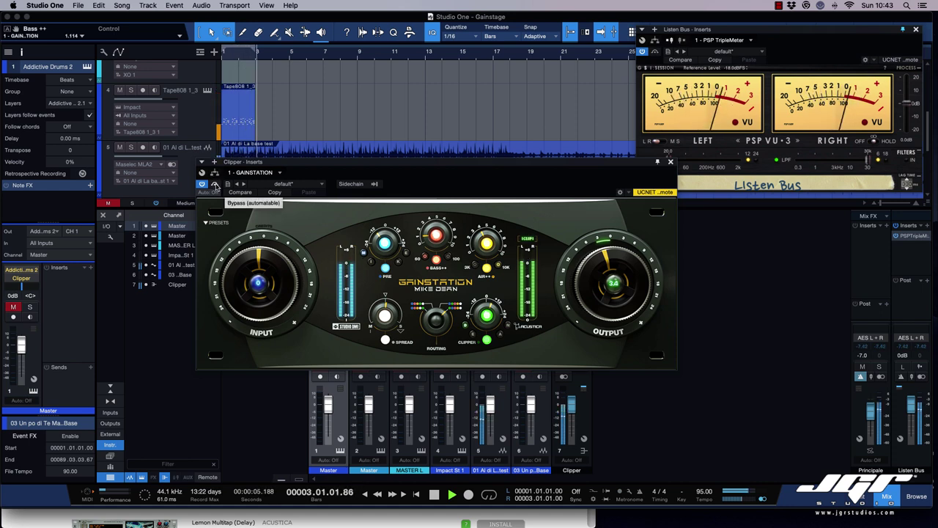
pyautogui.click(214, 184)
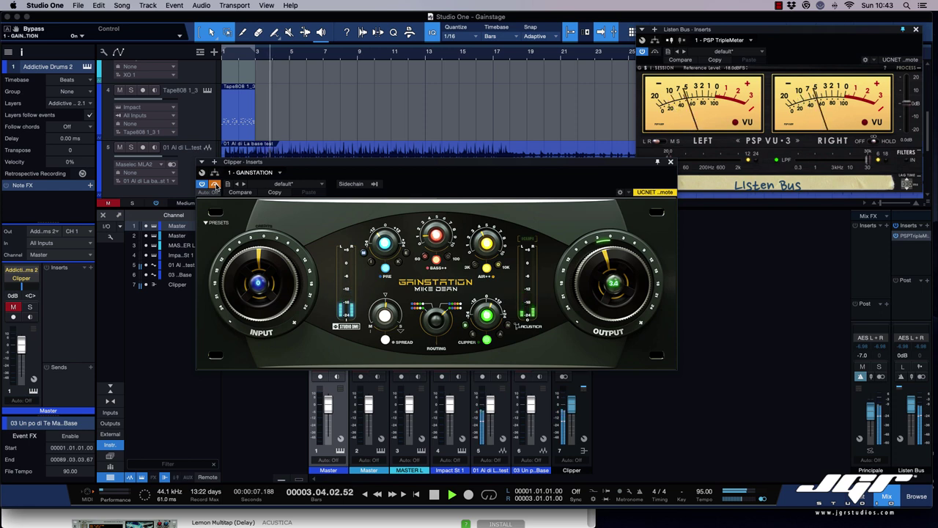
pyautogui.click(215, 184)
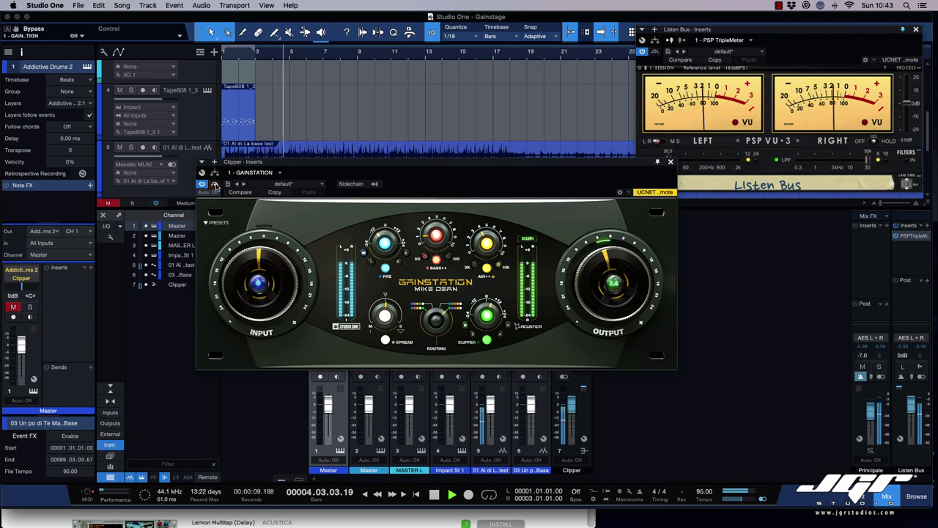
pyautogui.moveTo(605, 272); pyautogui.dragTo(605, 276)
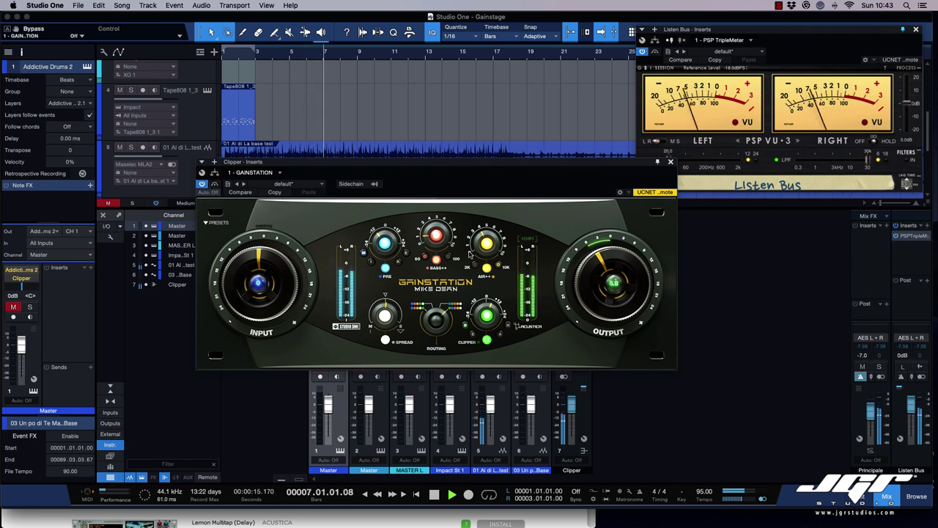
pyautogui.click(214, 185)
pyautogui.click(214, 184)
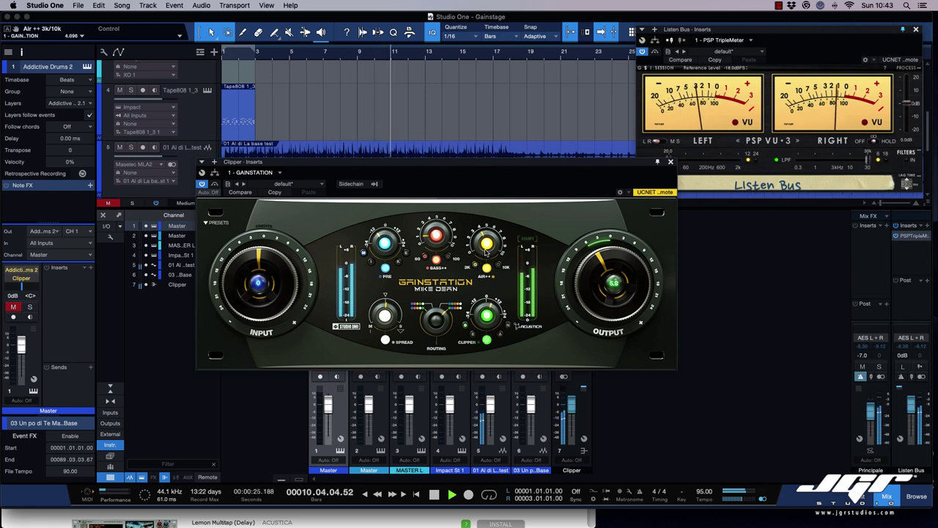
# Try a higher Air++ amount, then switch off Pre, Bass++ and Air++ and readjust Spread on the replayed bass.
pyautogui.moveTo(485, 250); pyautogui.dragTo(486, 243)
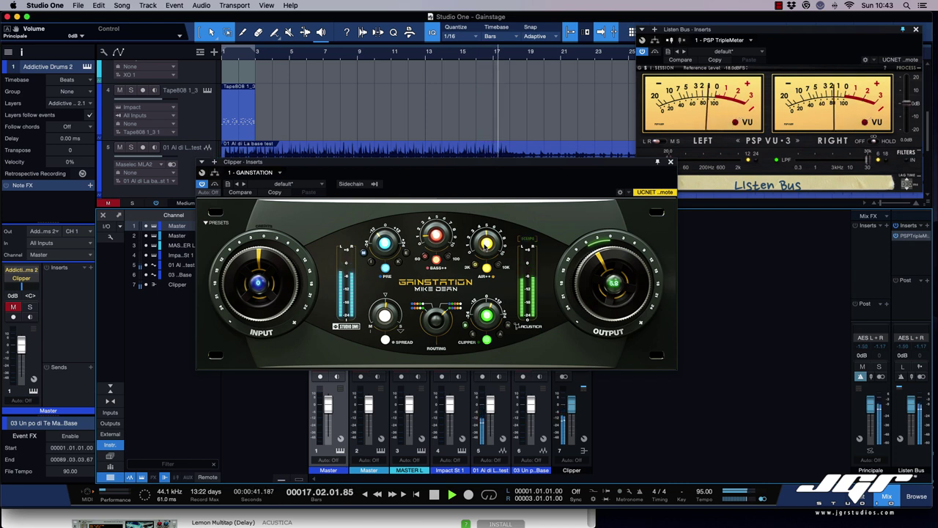
pyautogui.press('space')
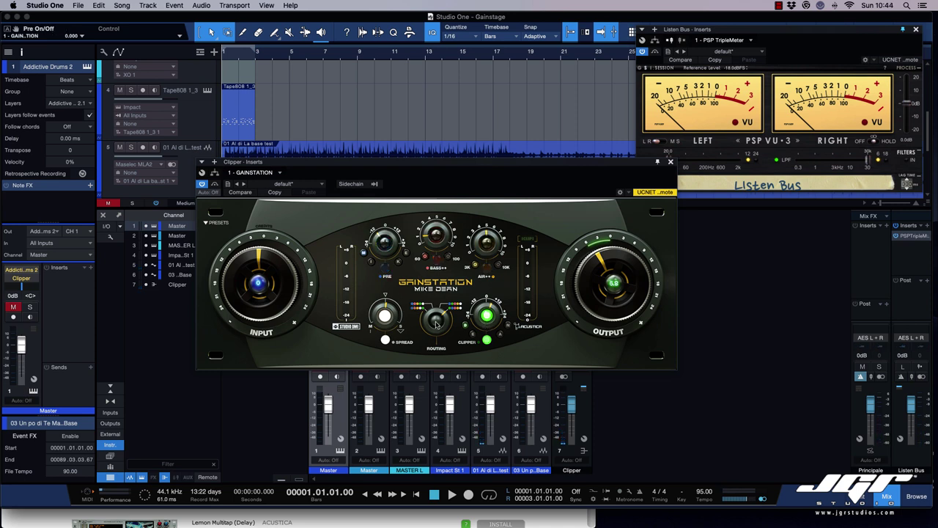
pyautogui.press('space')
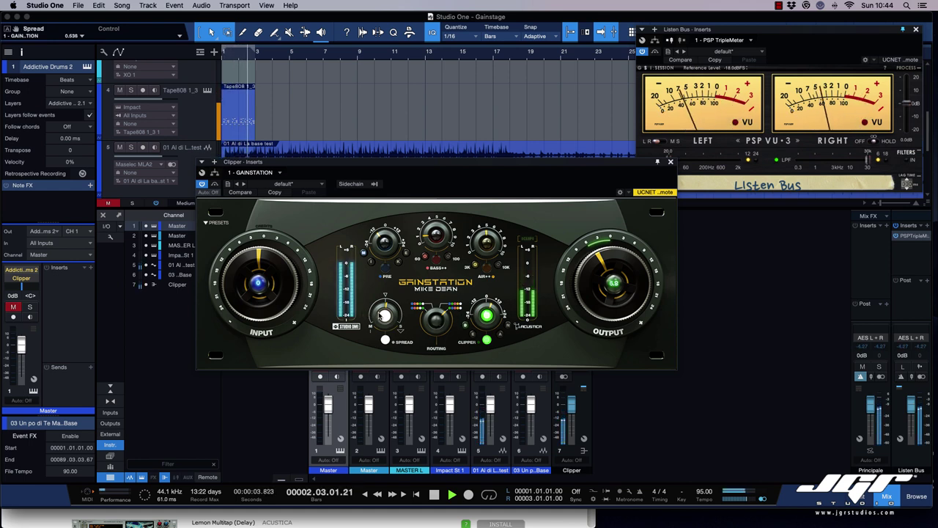
pyautogui.moveTo(379, 313); pyautogui.dragTo(385, 314)
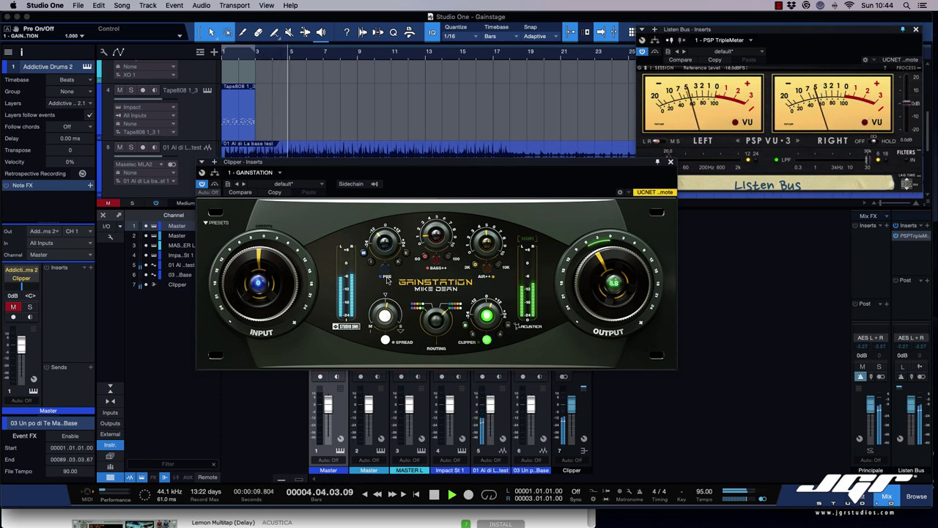
# Switch on Pre, try its M/I/K/E modes on the bass and set the Pre amount to about 0.3.
pyautogui.click(383, 273)
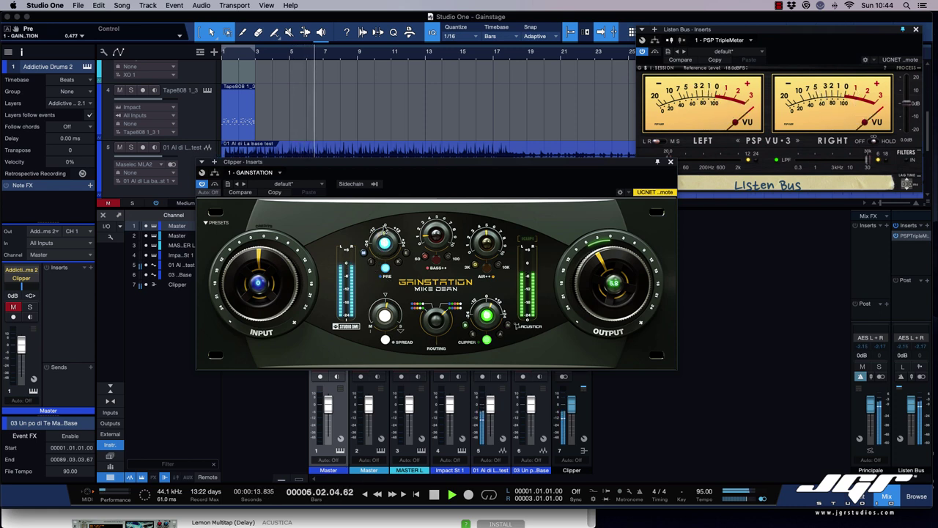
pyautogui.moveTo(384, 228); pyautogui.dragTo(384, 229)
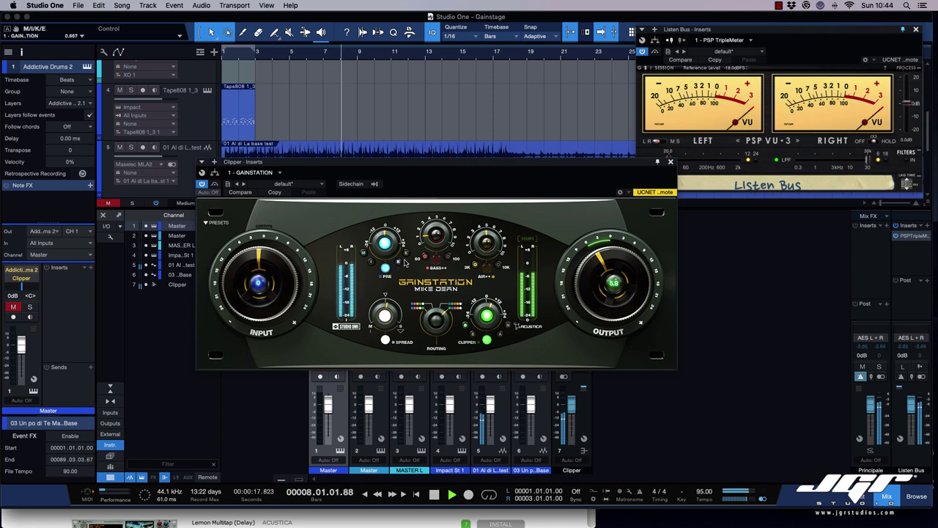
pyautogui.click(407, 254)
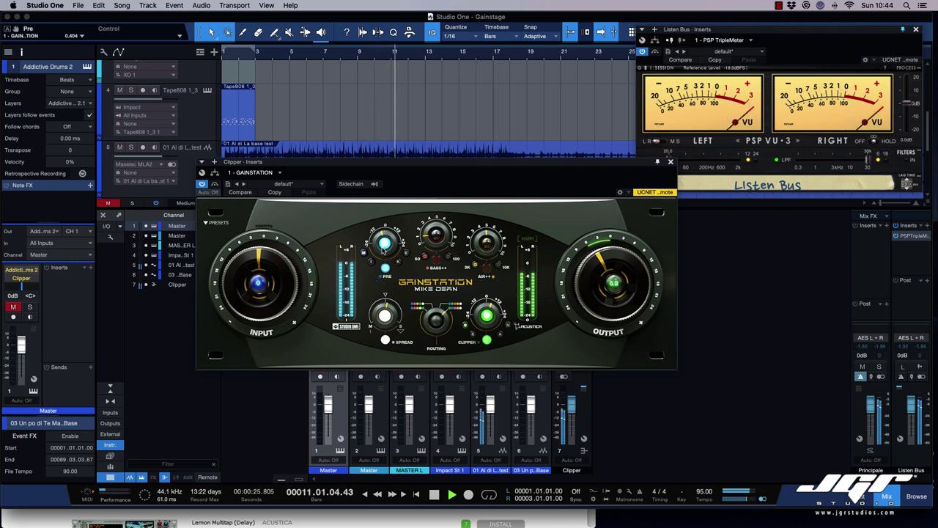
pyautogui.moveTo(384, 244); pyautogui.dragTo(384, 252)
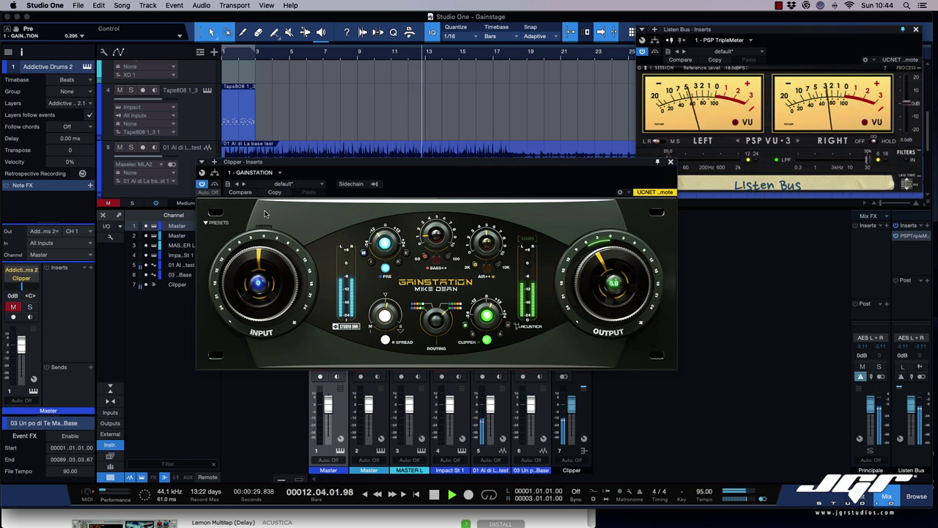
# Compare the Pre-processed bass with Gainstation bypassed and active, then lower the output to about -8.6.
pyautogui.click(213, 184)
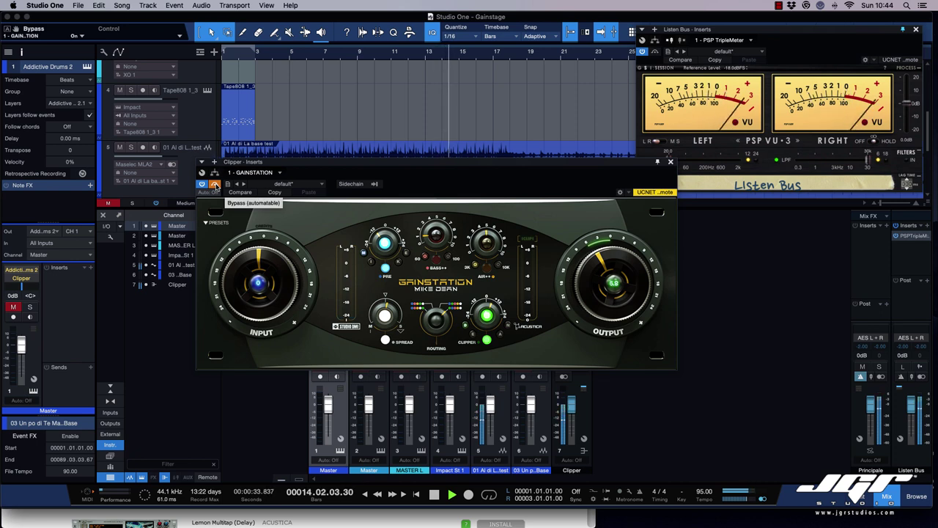
pyautogui.click(214, 183)
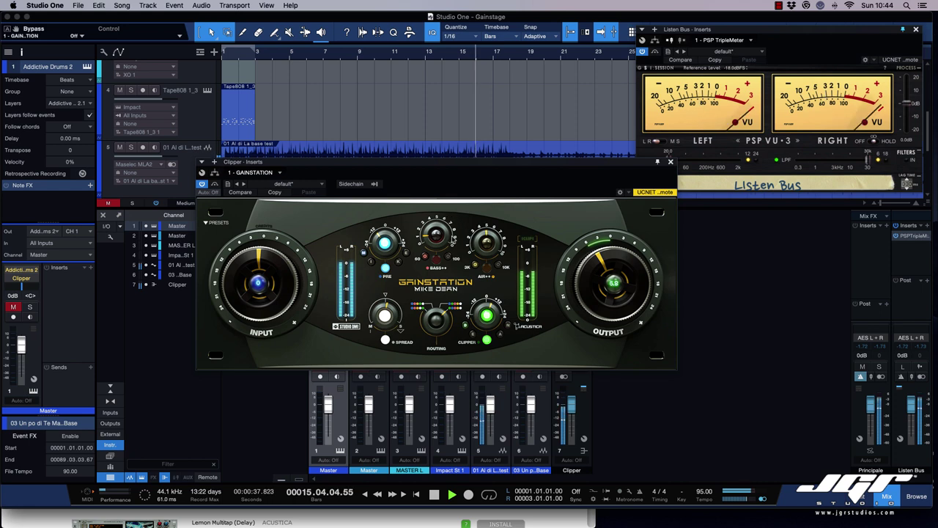
pyautogui.moveTo(592, 287); pyautogui.dragTo(590, 297)
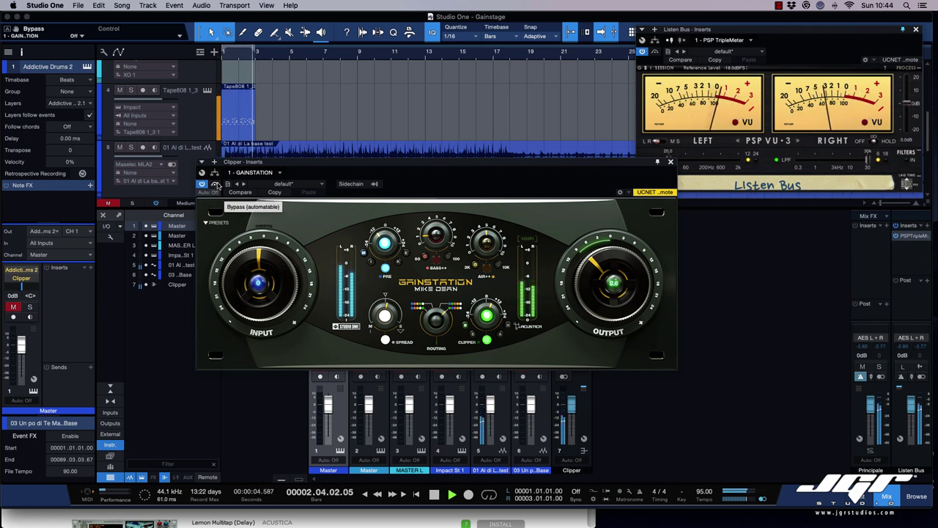
# Lower Gainstation's output to about -12 and compare the bass track repeatedly with the plug-in bypassed and active.
pyautogui.click(215, 184)
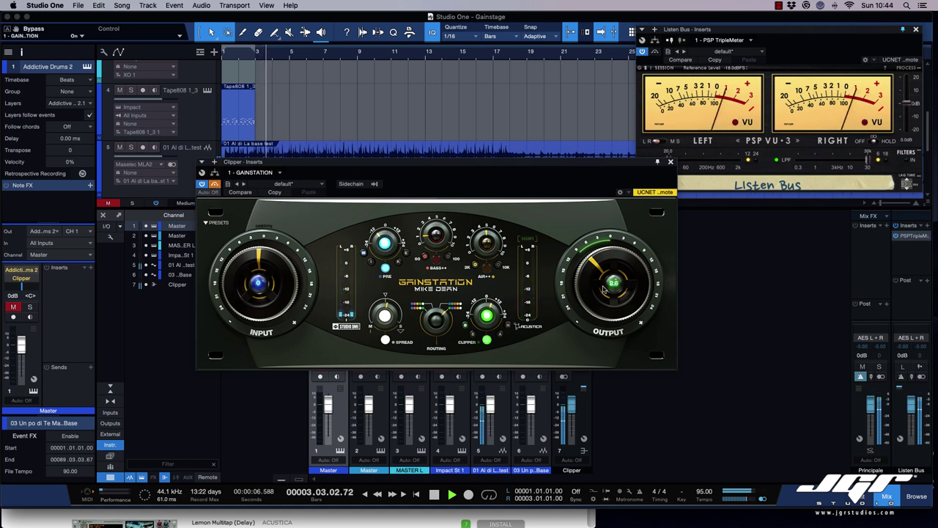
pyautogui.moveTo(604, 289); pyautogui.dragTo(603, 275)
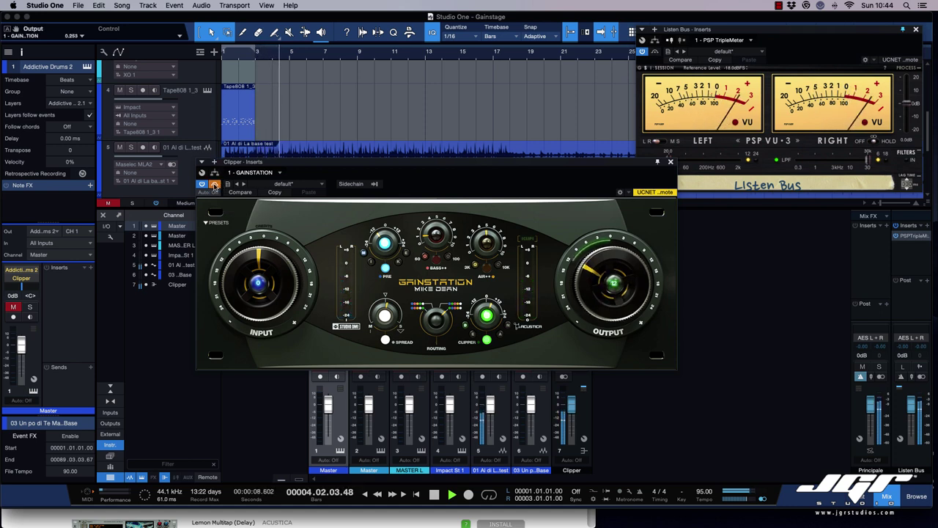
pyautogui.click(214, 184)
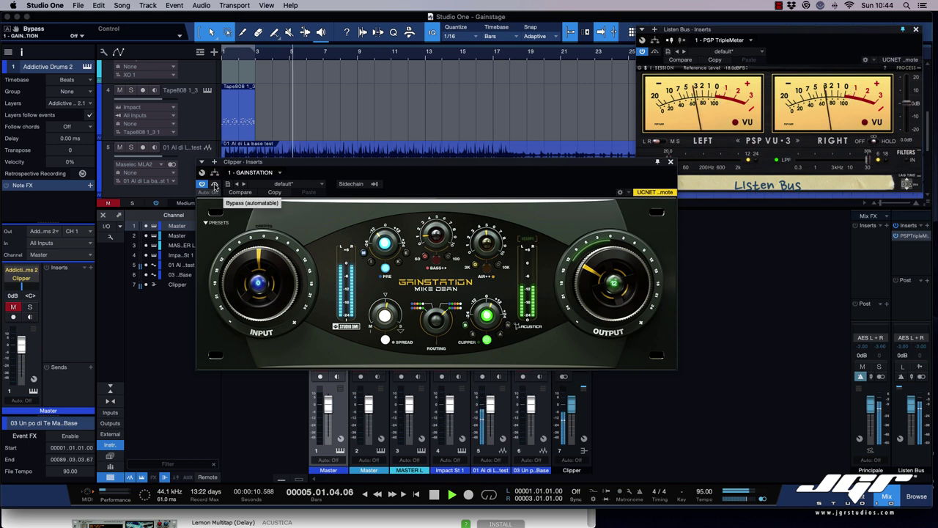
pyautogui.click(214, 184)
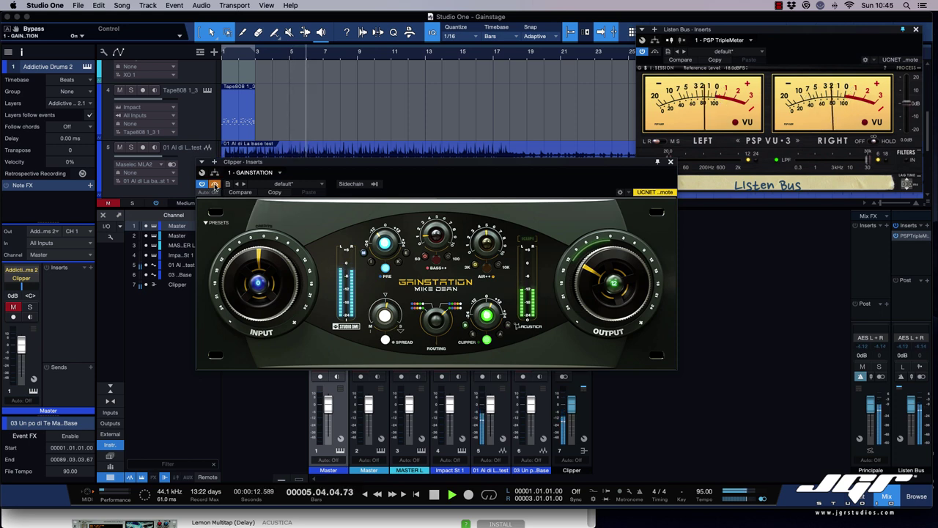
pyautogui.click(214, 184)
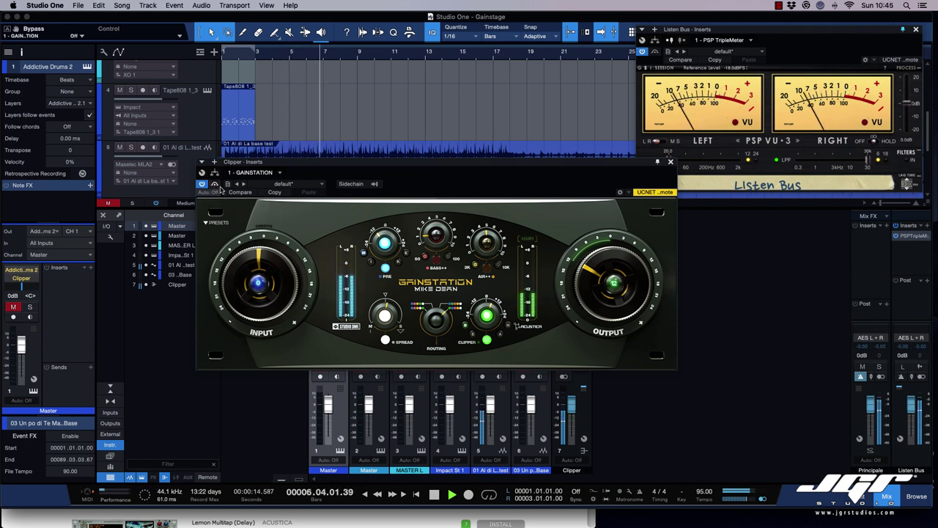
# Test different Clipper amounts on the bass, settle on about 0.64 and bypass Gainstation for comparison.
pyautogui.click(485, 322)
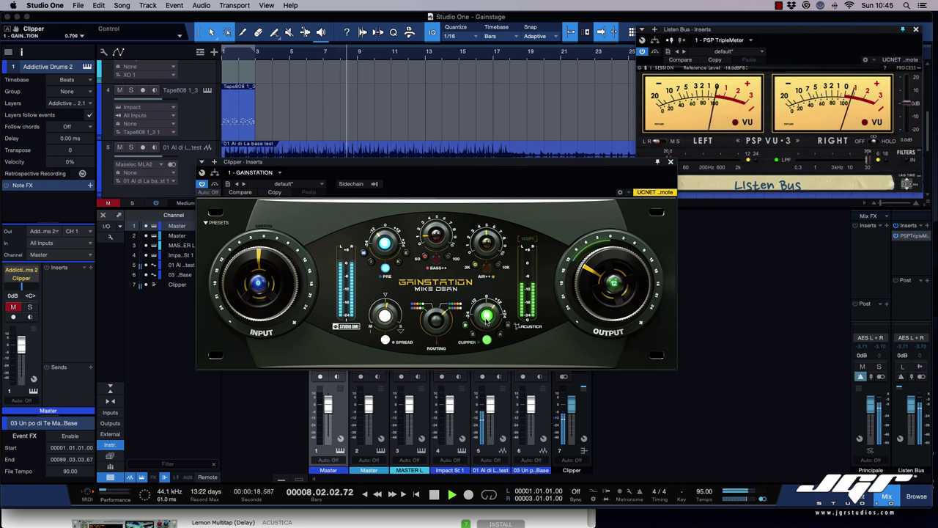
pyautogui.moveTo(486, 320); pyautogui.dragTo(486, 313)
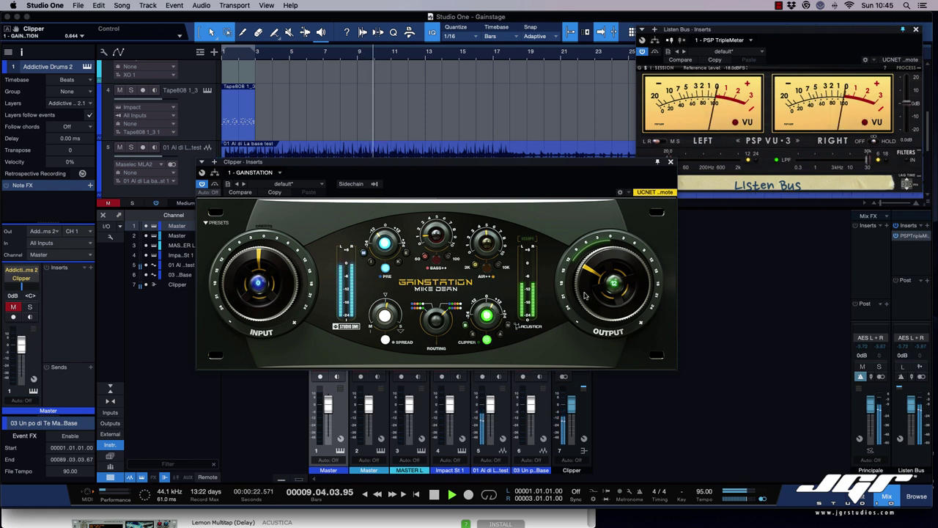
pyautogui.click(215, 184)
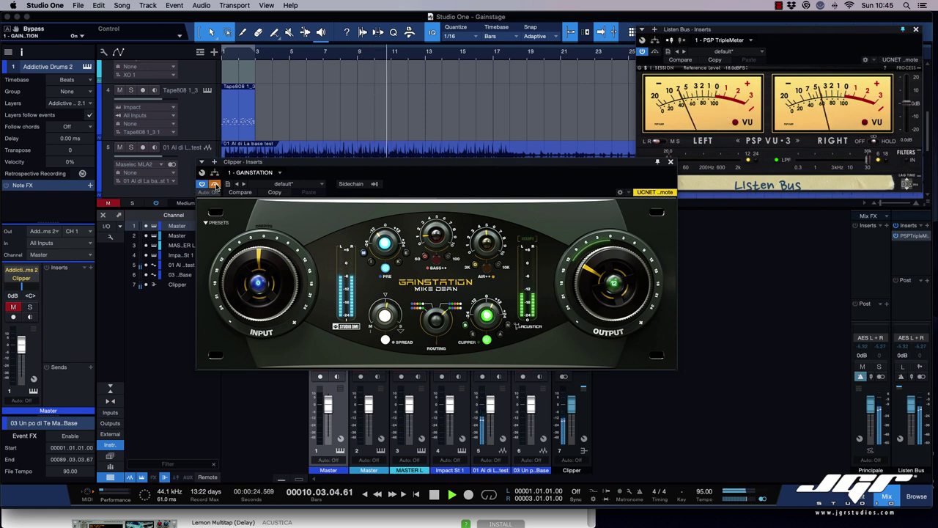
# Reactivate Gainstation, fine-tune its Spread on the bass to about 0.57, and close the plug-in with playback stopped.
pyautogui.click(214, 184)
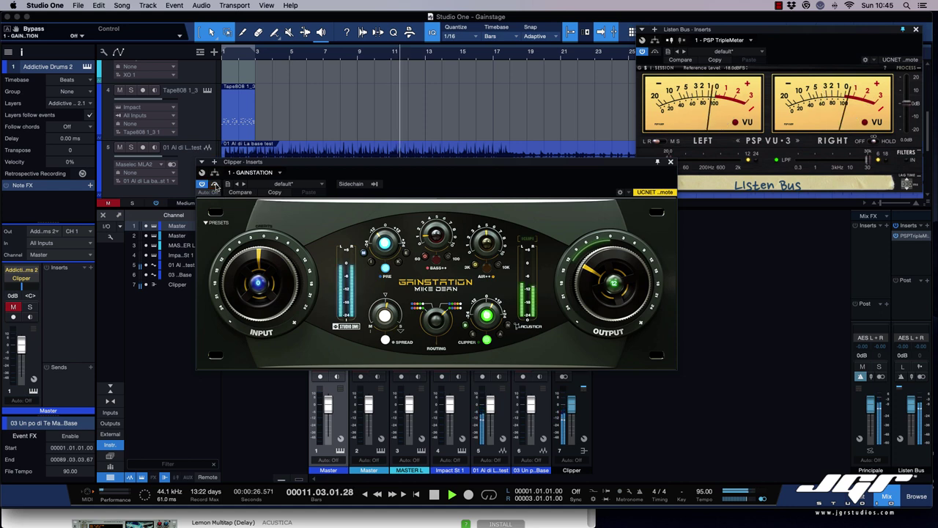
pyautogui.click(386, 314)
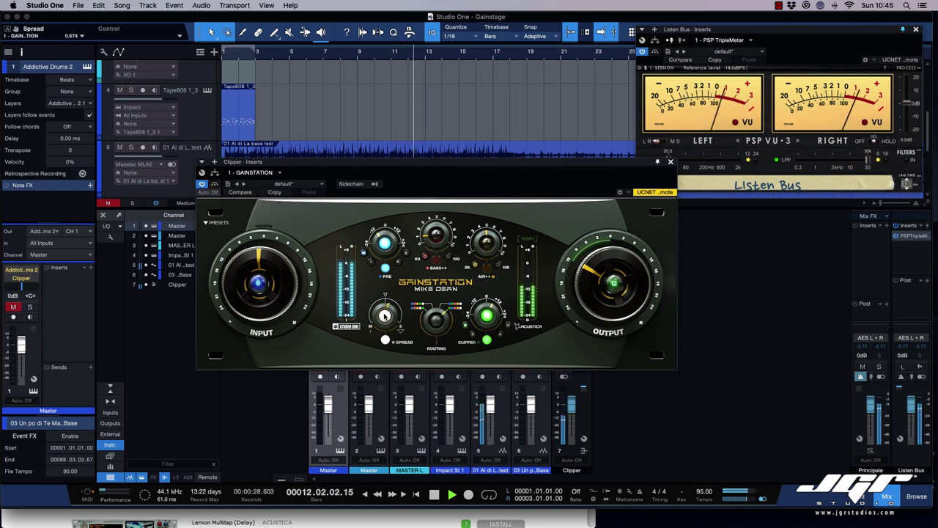
pyautogui.moveTo(384, 315); pyautogui.dragTo(385, 315)
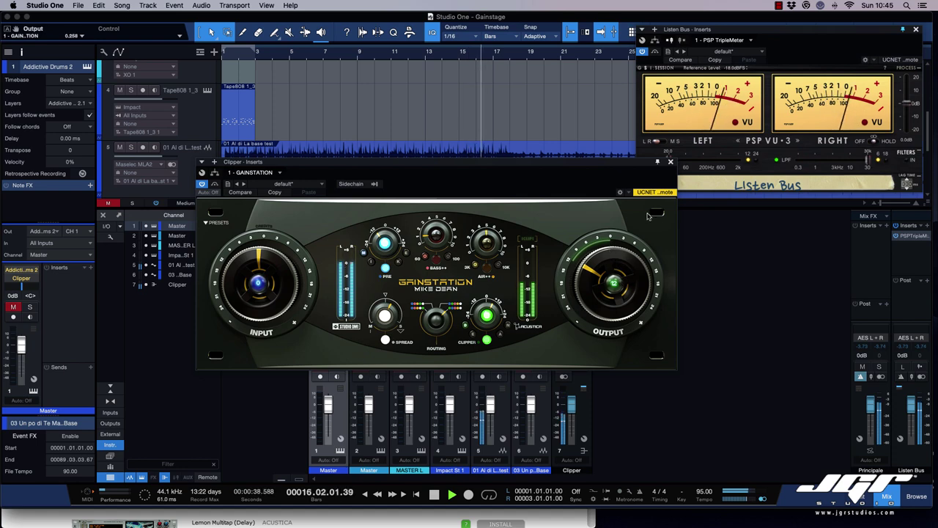
pyautogui.press('space')
pyautogui.click(670, 161)
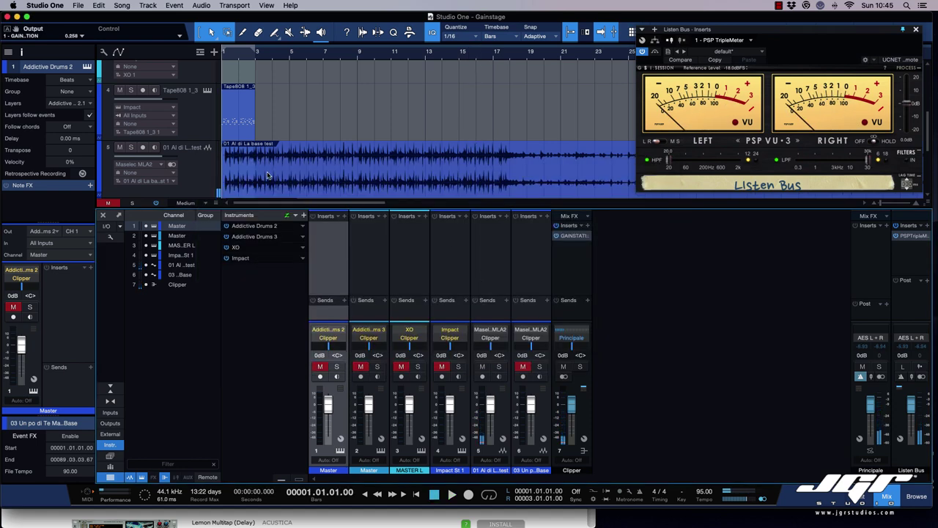
# Switch listening from track 01 Al di La base test to 03 Un po di Te Master Base using the mutes, and reopen Gainstation during playback.
pyautogui.scroll(-5, 268, 174)
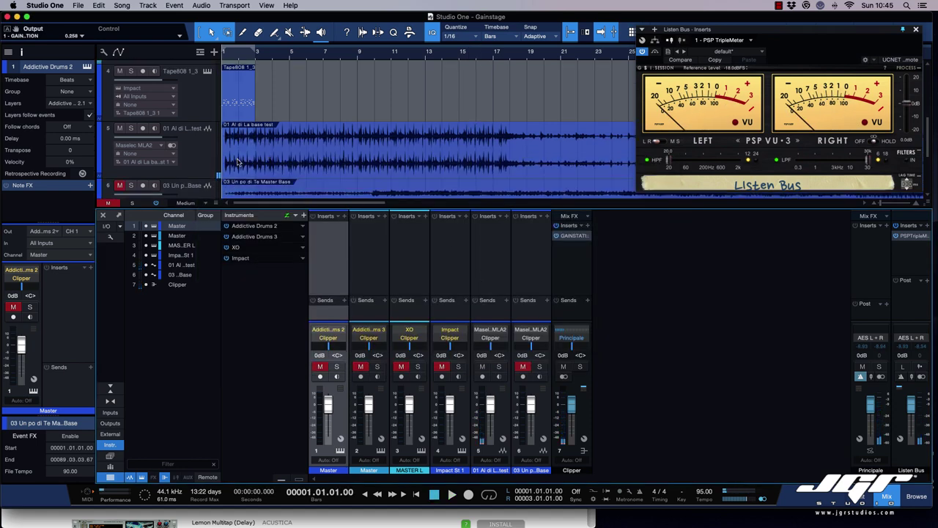
pyautogui.click(485, 367)
pyautogui.click(522, 368)
pyautogui.press('space')
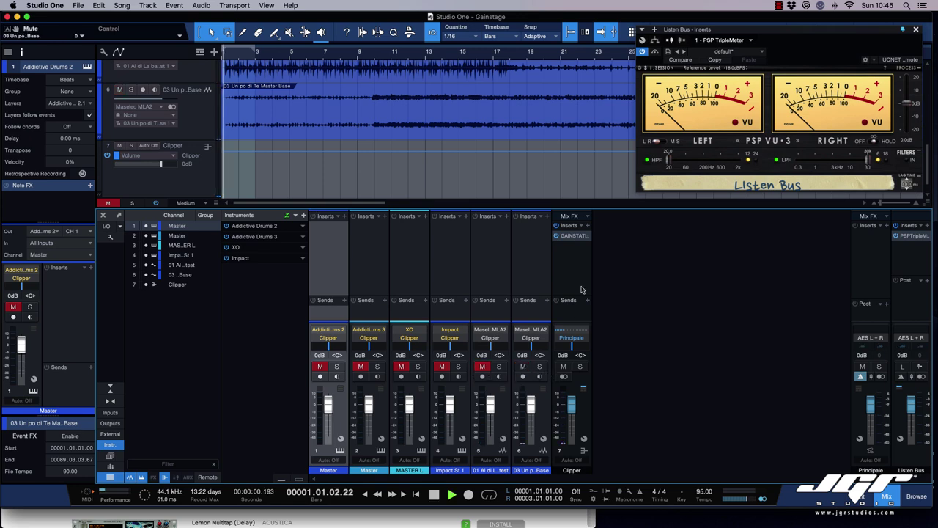
pyautogui.click(572, 235)
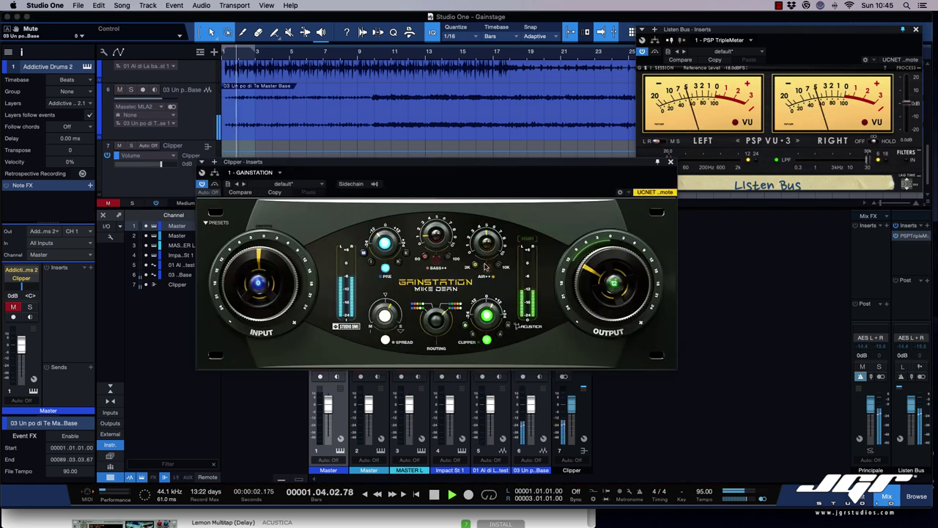
pyautogui.moveTo(426, 163); pyautogui.dragTo(416, 181)
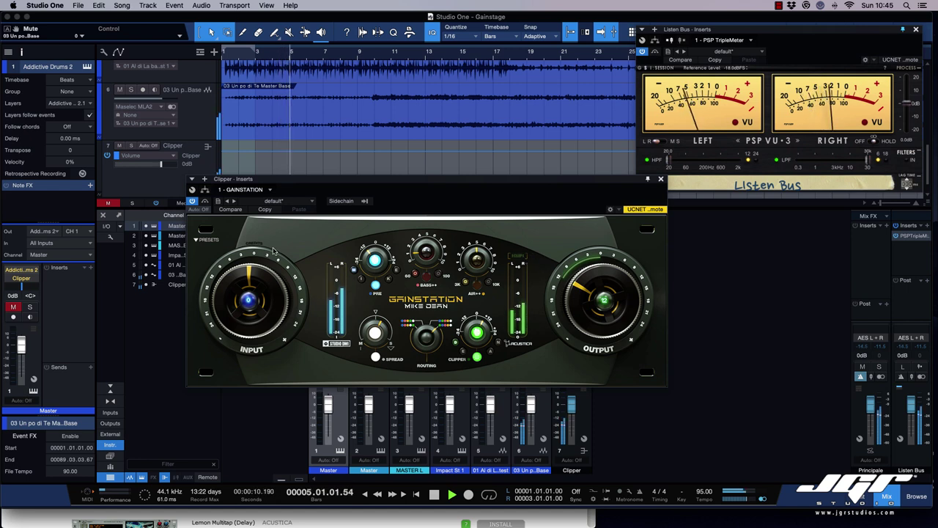
# Switch on Bass++ for the master base track, comparing Gainstation bypassed and active before and after the change.
pyautogui.click(204, 200)
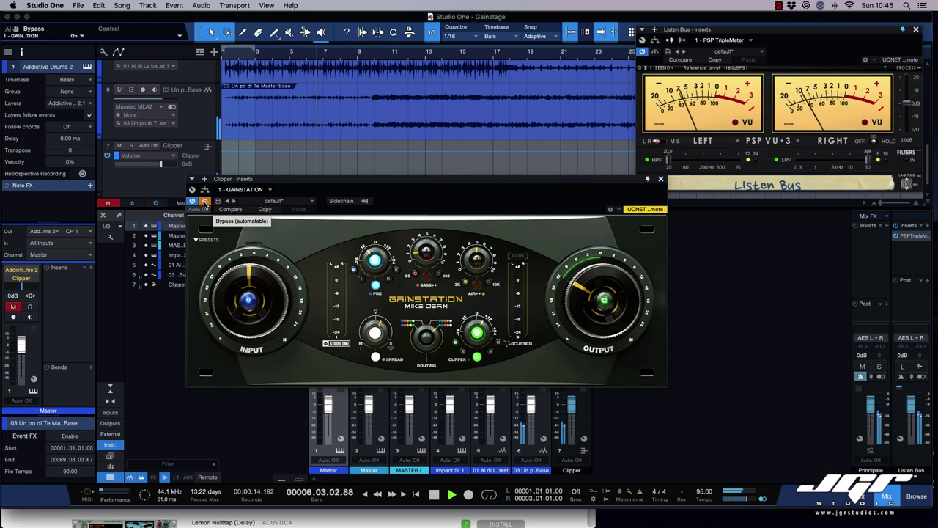
pyautogui.click(204, 202)
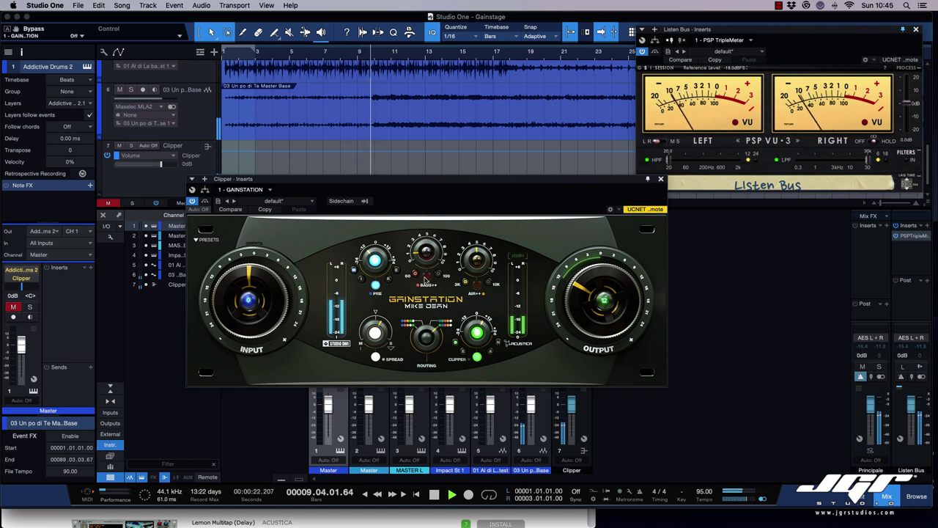
pyautogui.click(428, 278)
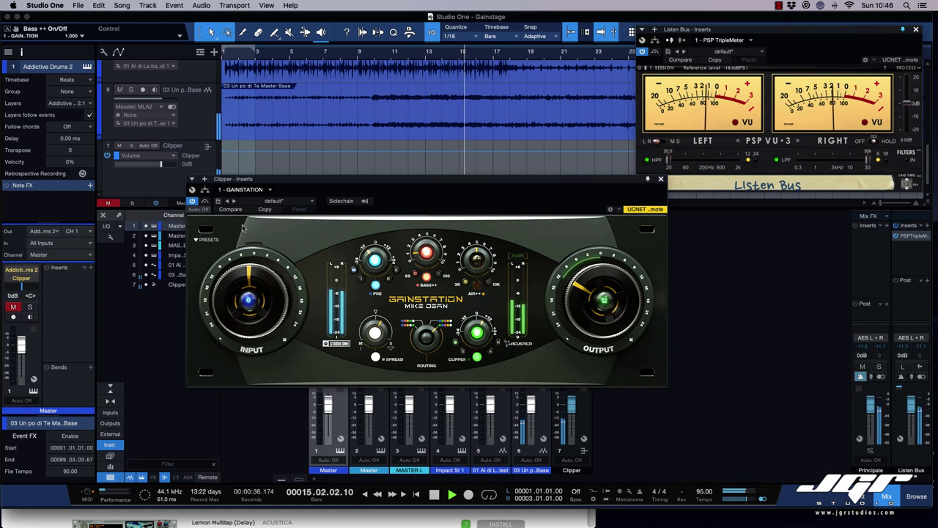
pyautogui.click(205, 201)
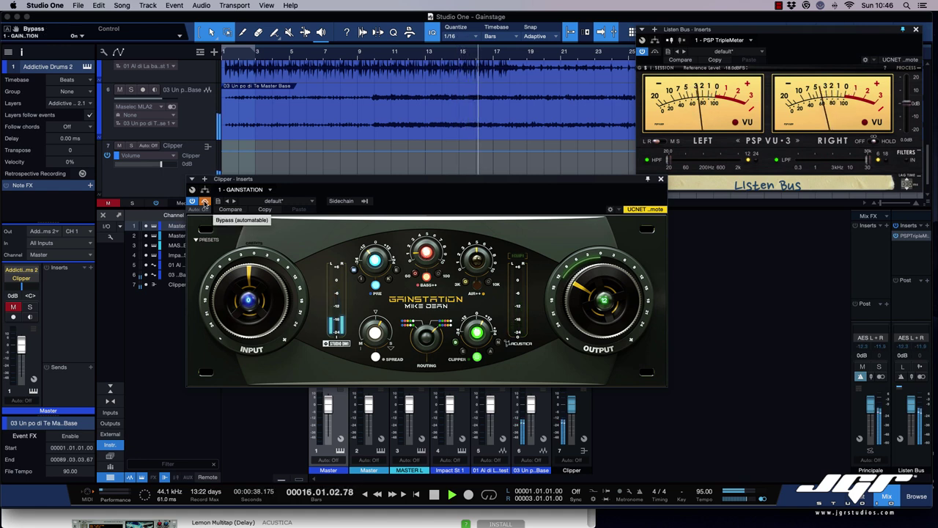
pyautogui.click(206, 202)
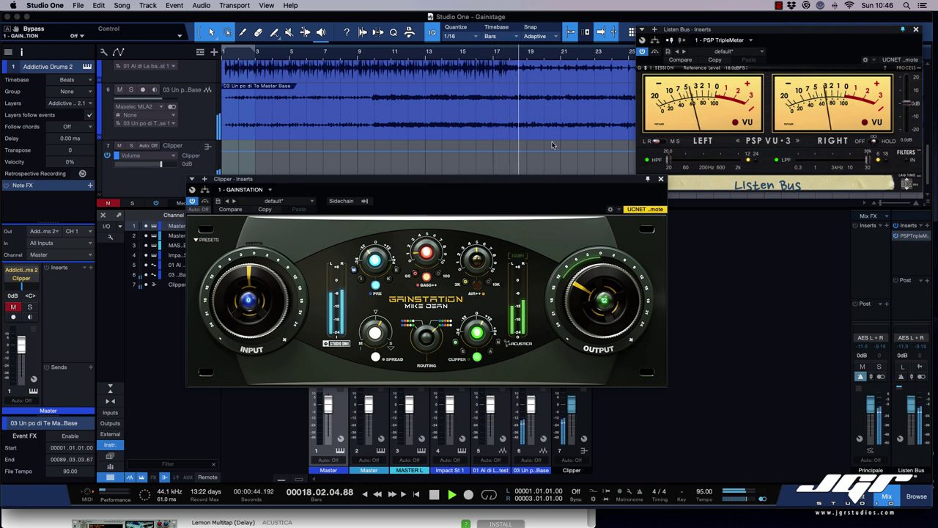
# Show more of the timeline, continue playback from around bar 38 and compare Gainstation bypassed and active.
pyautogui.press('w')
pyautogui.press('w')
pyautogui.press('w')
pyautogui.click(376, 58)
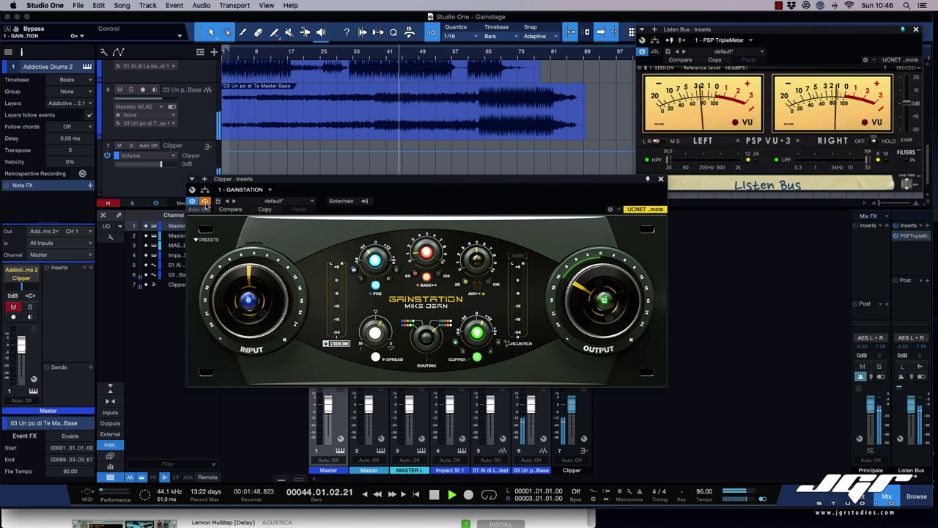
pyautogui.click(205, 202)
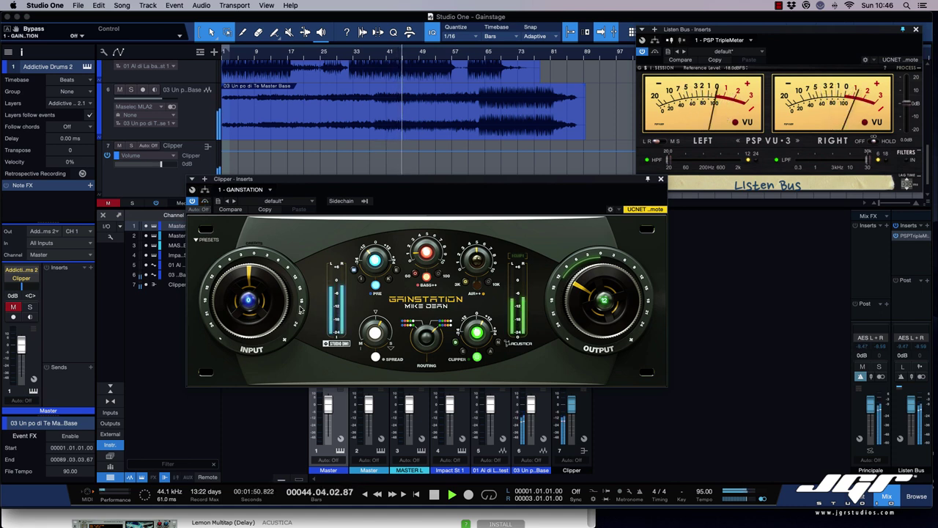
# Fine-tune the Spread, then switch on Air++ and set the Air amount to about 1.29.
pyautogui.click(375, 335)
pyautogui.moveTo(375, 334); pyautogui.dragTo(375, 335)
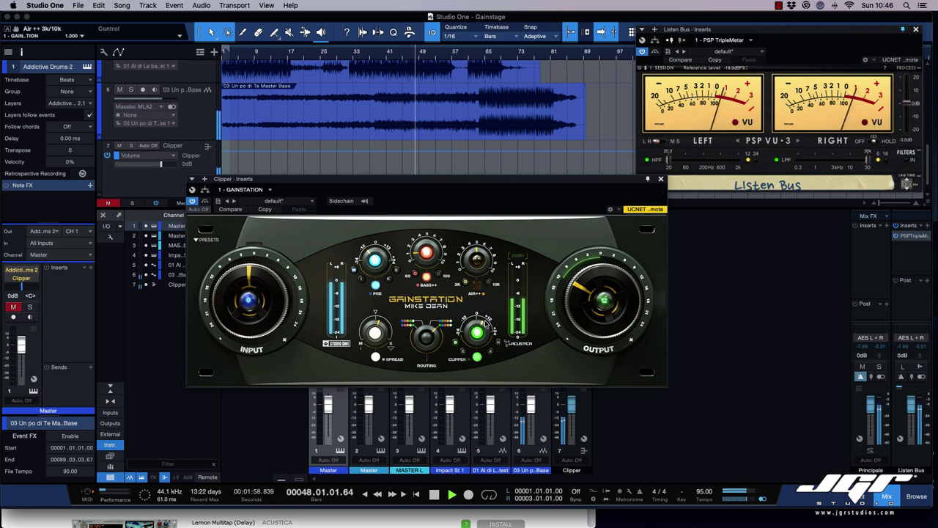
pyautogui.click(478, 285)
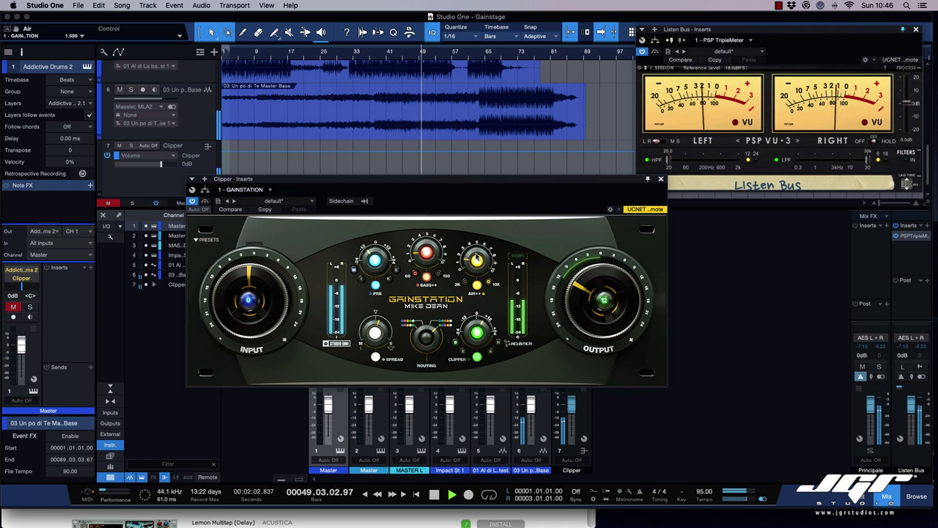
pyautogui.moveTo(477, 259); pyautogui.dragTo(476, 262)
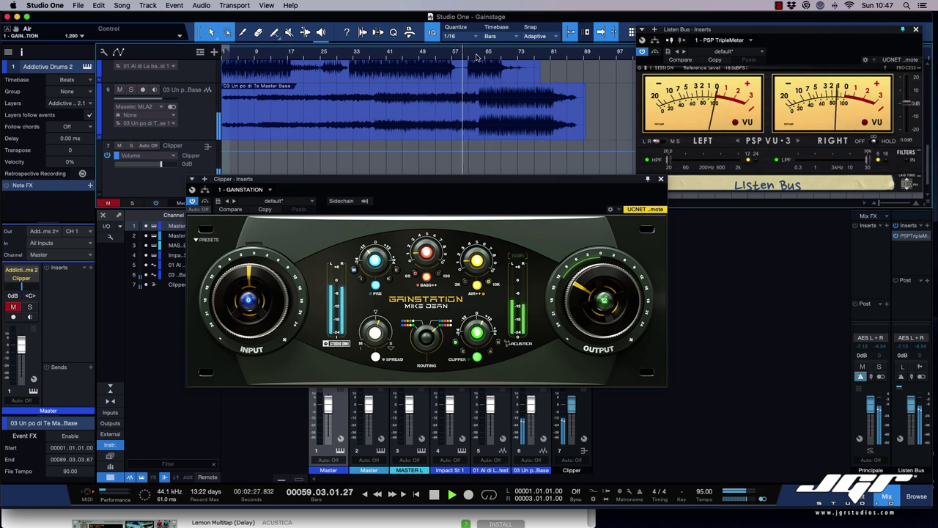
# Play the louder section from bar 61 and compare the Air-processed track with Gainstation bypassed and active.
pyautogui.click(469, 55)
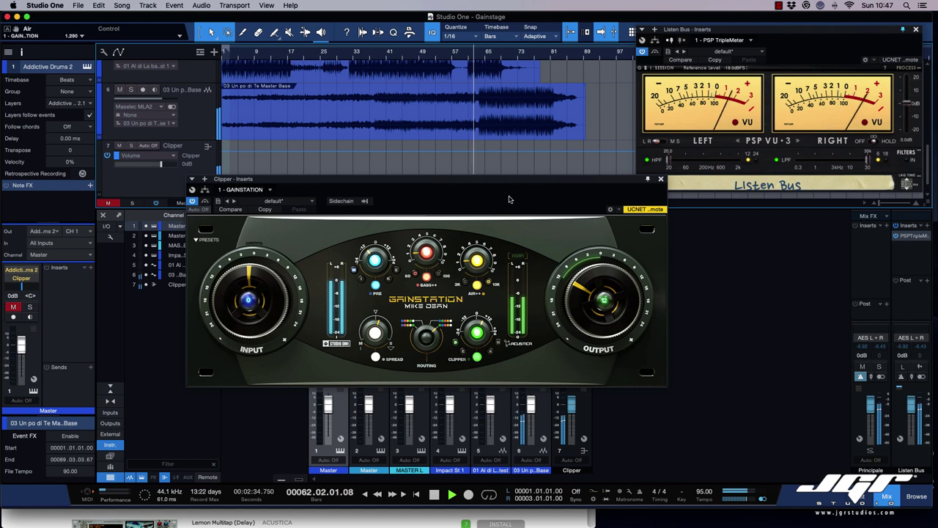
pyautogui.moveTo(509, 182); pyautogui.dragTo(464, 158)
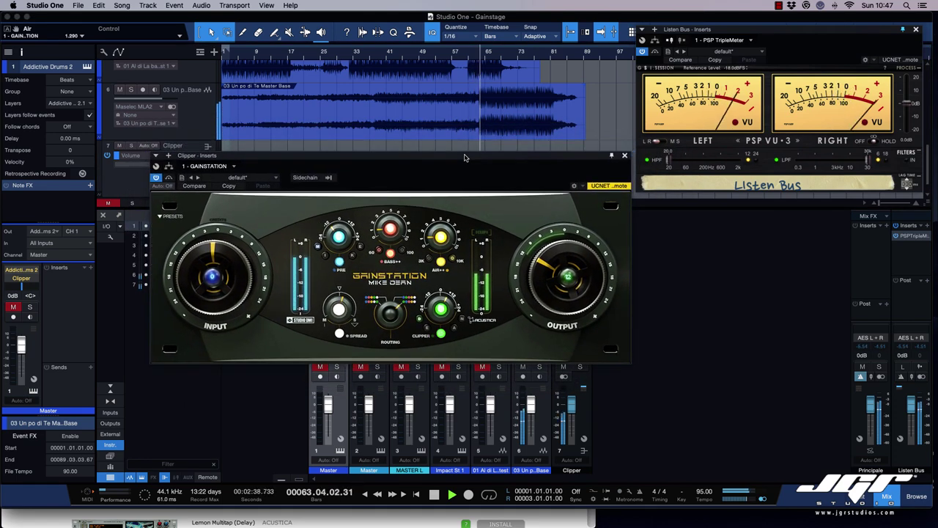
pyautogui.click(169, 180)
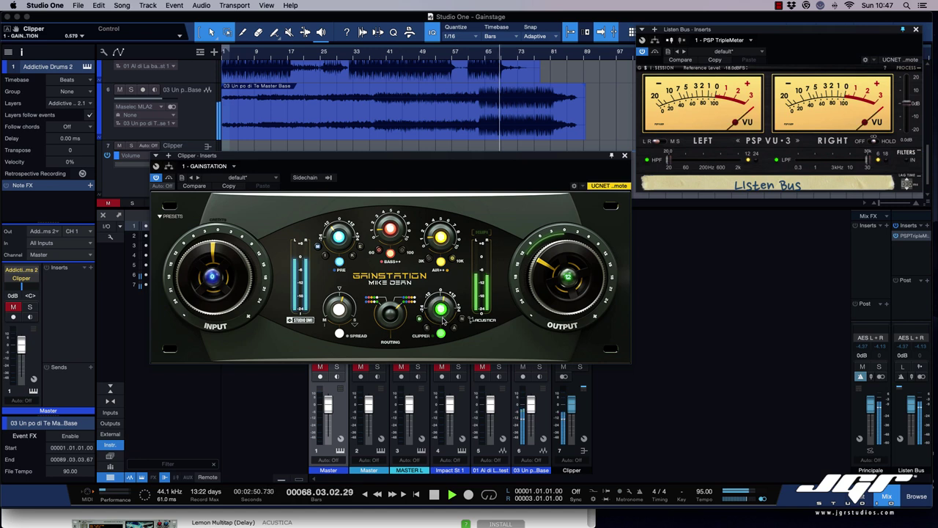
# Raise Gainstation's output to about -8.6 and its input to about 2.9, and compare against the bypassed signal.
pyautogui.moveTo(563, 309); pyautogui.dragTo(562, 300)
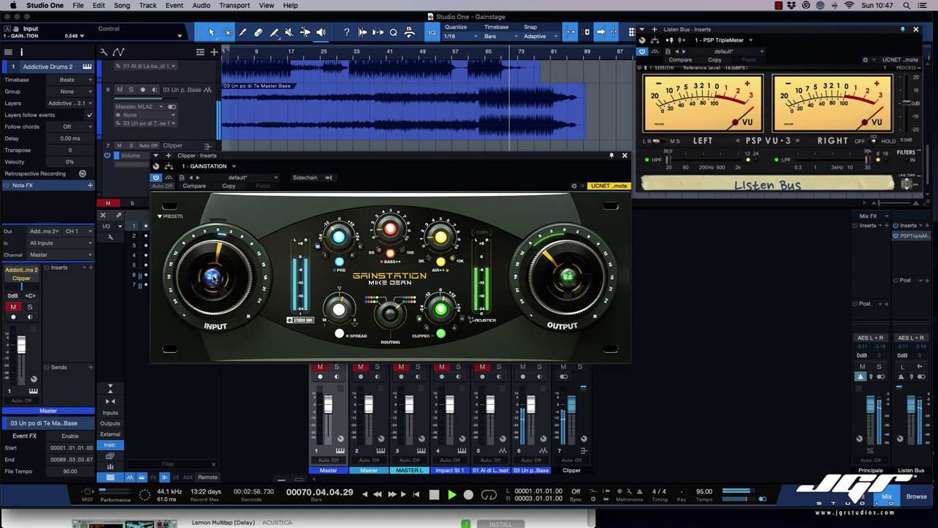
pyautogui.moveTo(213, 282); pyautogui.dragTo(214, 277)
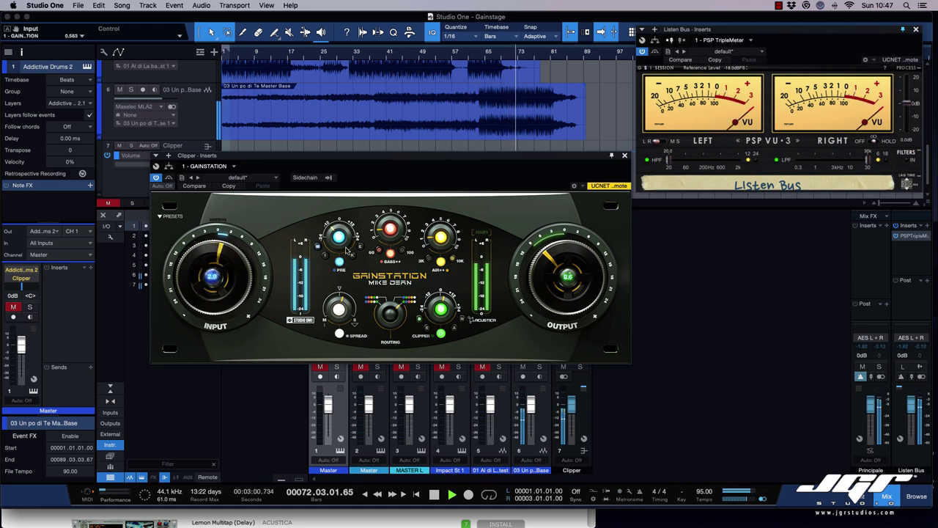
pyautogui.click(170, 178)
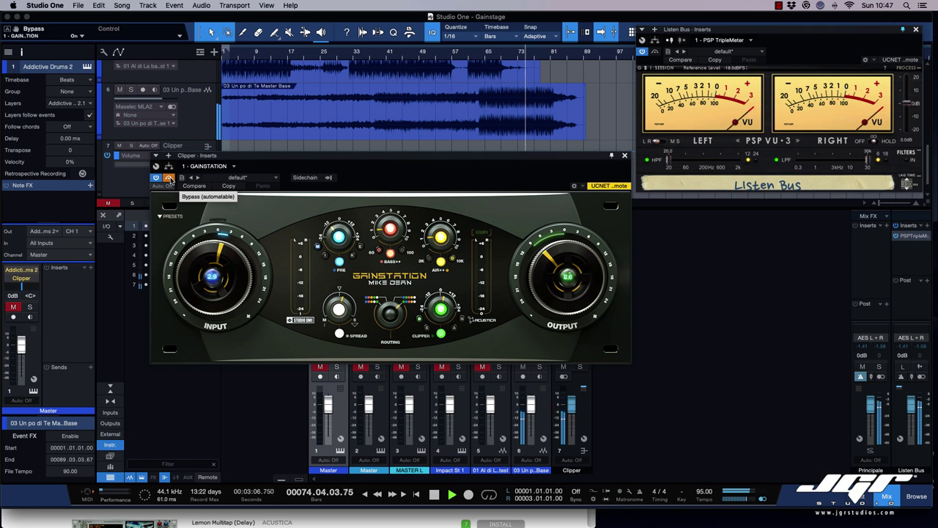
pyautogui.click(170, 178)
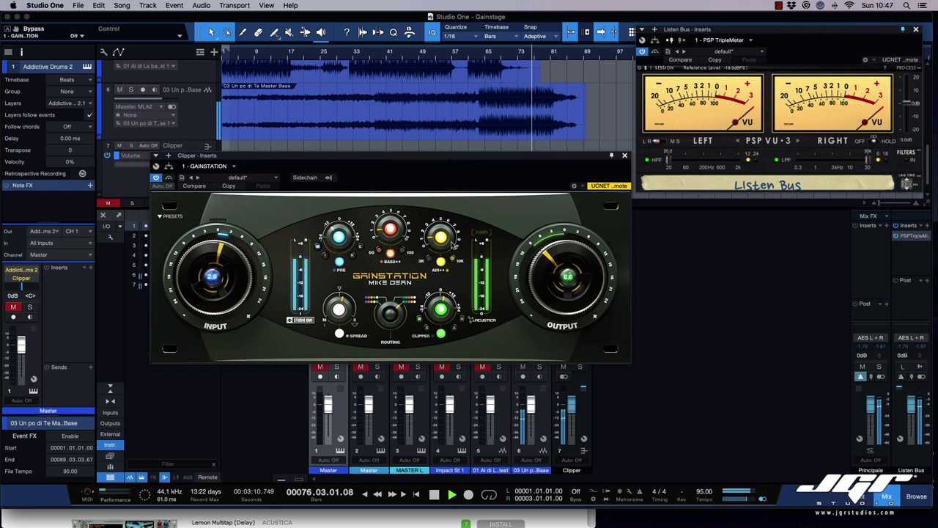
# Set the Air amount to about 2.14 and compare Gainstation bypassed and active again.
pyautogui.moveTo(446, 234); pyautogui.dragTo(445, 239)
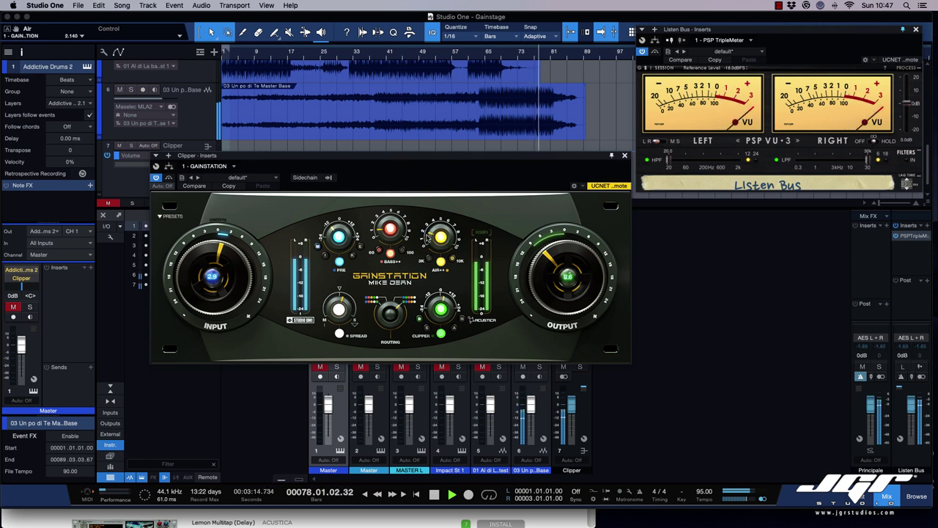
pyautogui.click(169, 178)
pyautogui.click(169, 178)
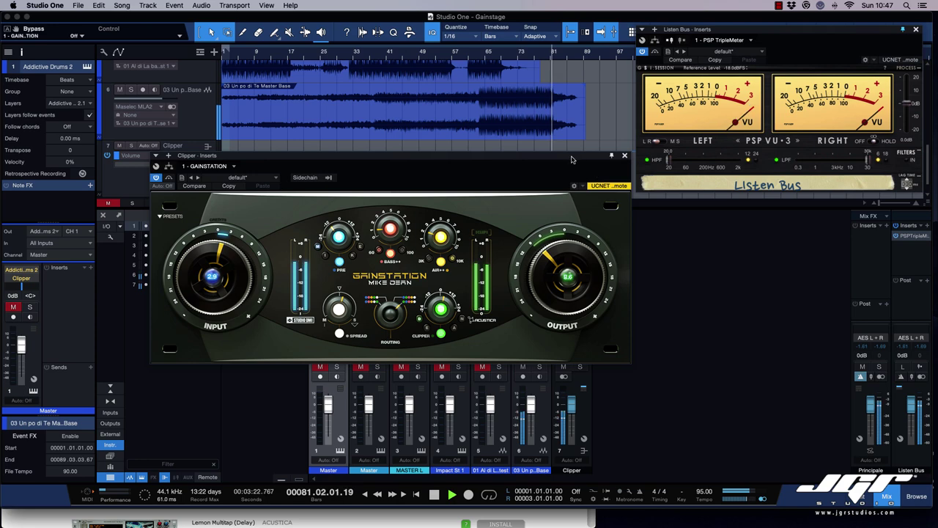
# Search the plug-in list for "gainst", add GAINSTATIONBOOST as the second insert on the Clipper bus and stop playback.
pyautogui.moveTo(573, 159); pyautogui.dragTo(465, 71)
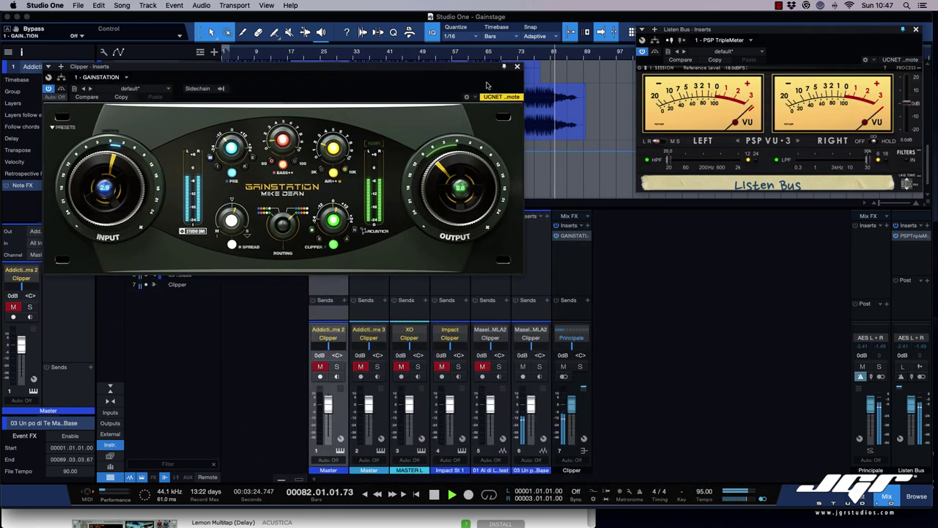
pyautogui.click(588, 227)
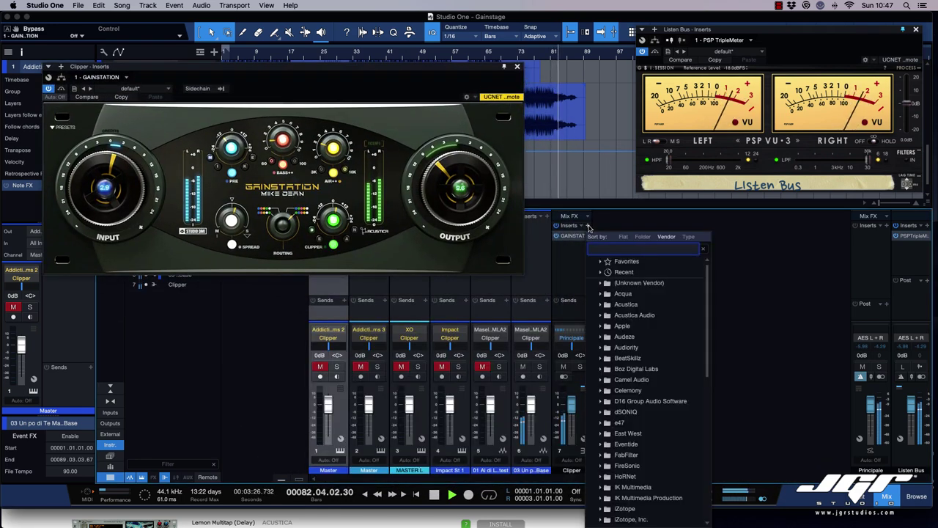
pyautogui.write('gainst')
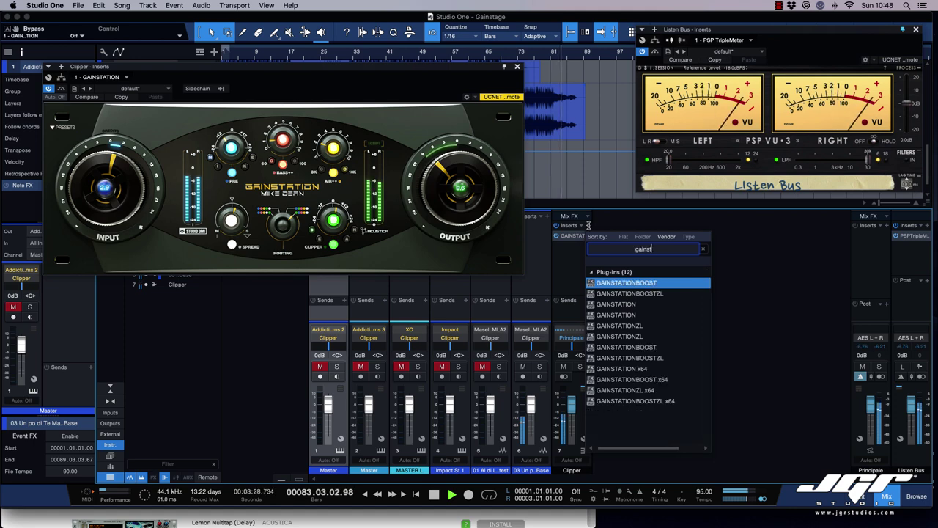
pyautogui.click(638, 348)
pyautogui.press('space')
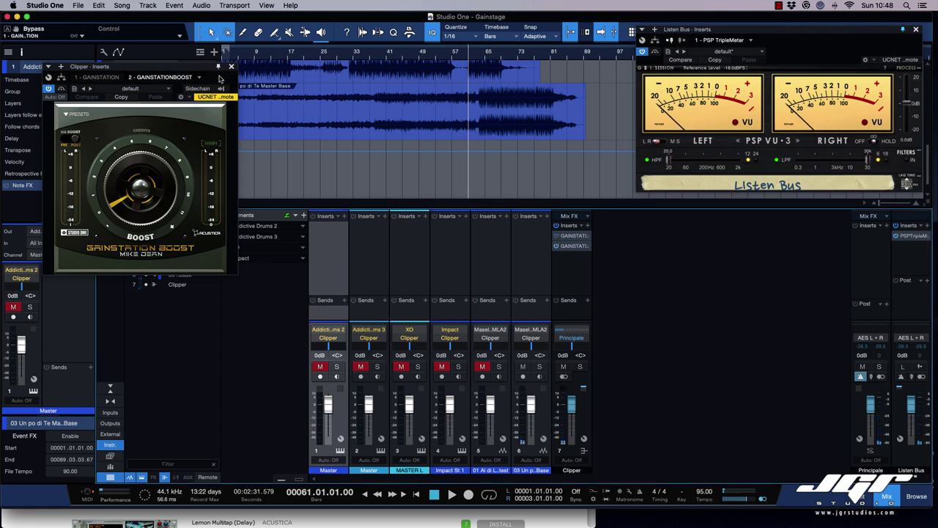
# Play track 01 Al di La base test from bar 33 with 03 Un po di Te Master Base muted, and bypass Gainstation Boost for comparison.
pyautogui.moveTo(176, 69); pyautogui.dragTo(469, 171)
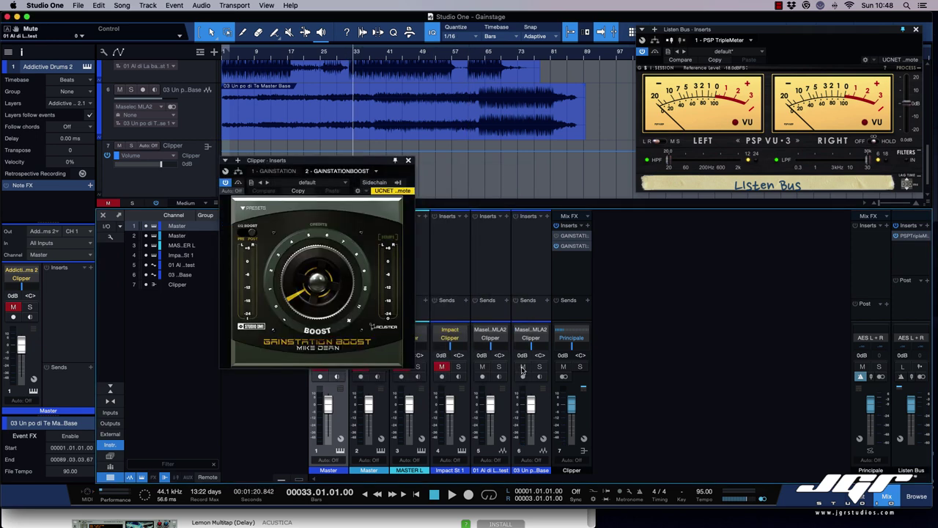
pyautogui.press('space')
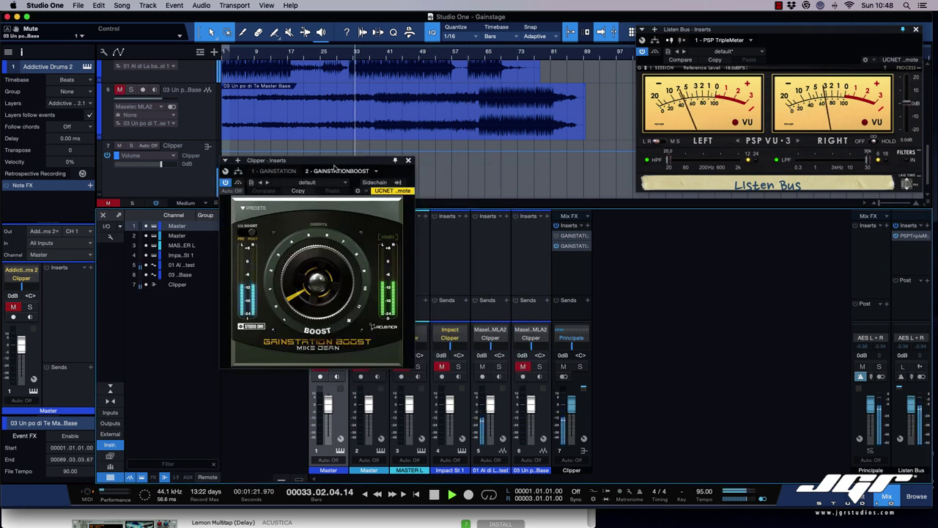
pyautogui.moveTo(334, 160); pyautogui.dragTo(390, 156)
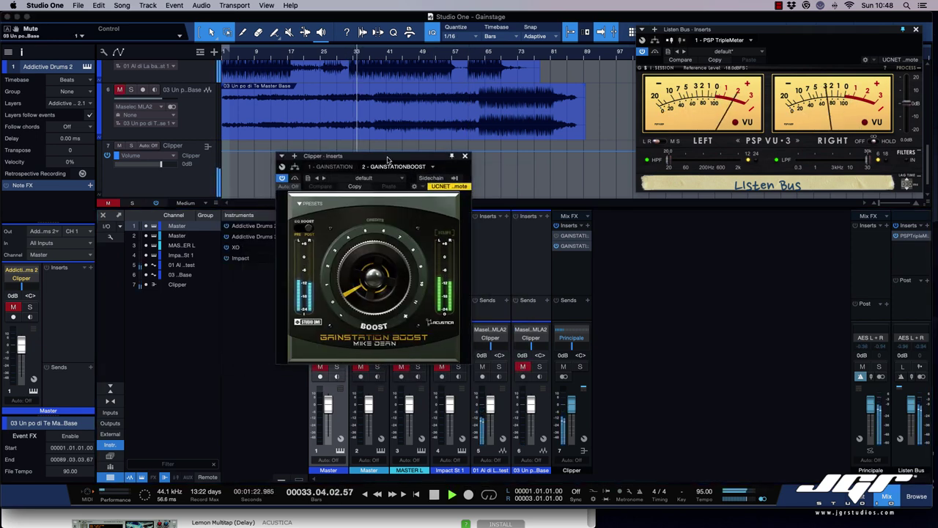
pyautogui.click(294, 178)
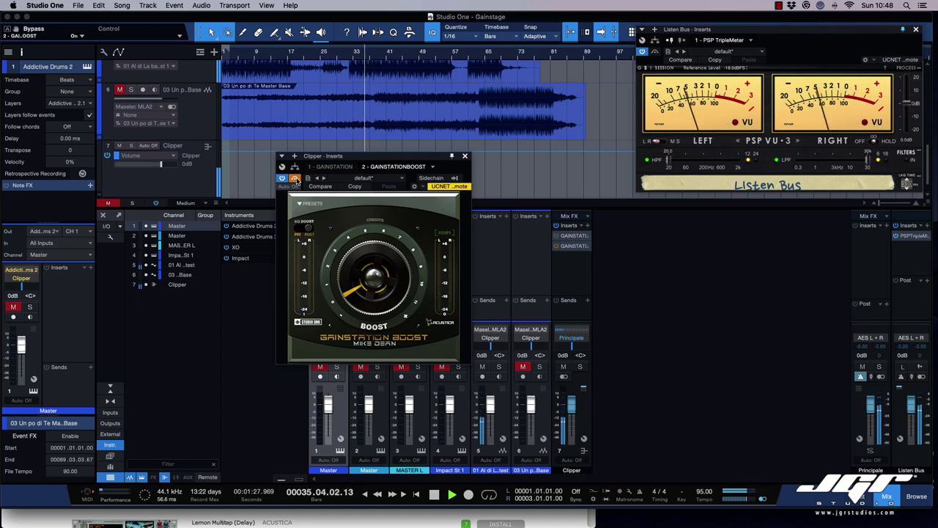
# Reactivate Gainstation Boost, raise its Boost amount to about 0.09 while the track plays, and stop playback.
pyautogui.click(294, 179)
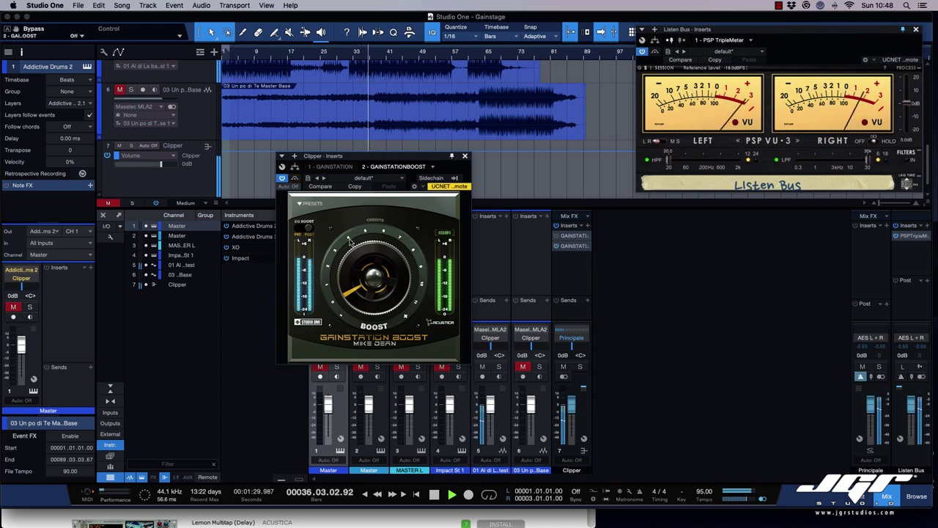
pyautogui.moveTo(385, 277); pyautogui.dragTo(382, 276)
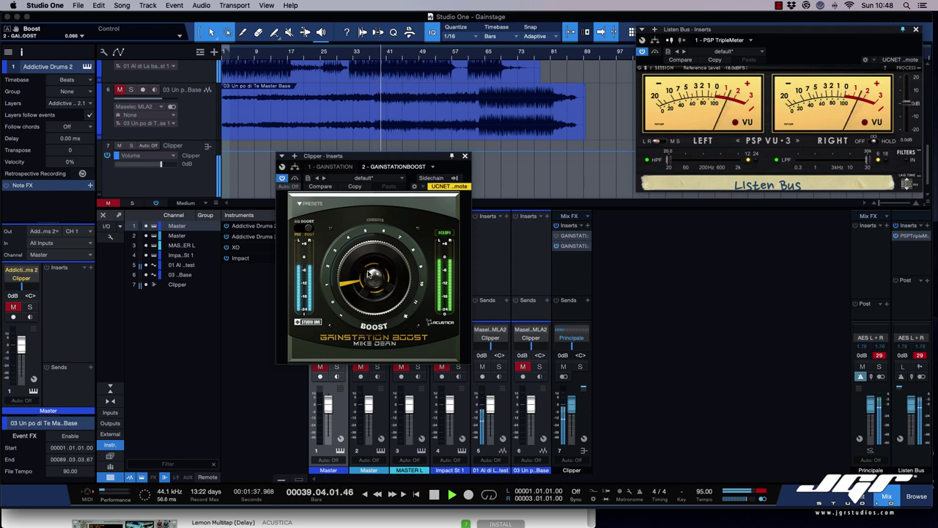
pyautogui.press('space')
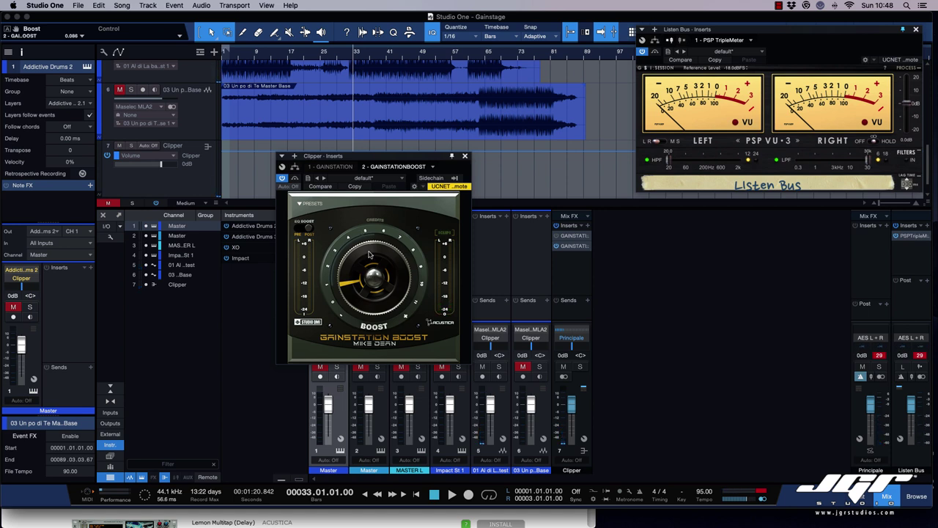
# Play from bar 33 with Gainstation Boost set to Pre, compare it with Post, return to Pre and stop playback.
pyautogui.moveTo(375, 275); pyautogui.dragTo(374, 277)
pyautogui.click(299, 227)
pyautogui.press('space')
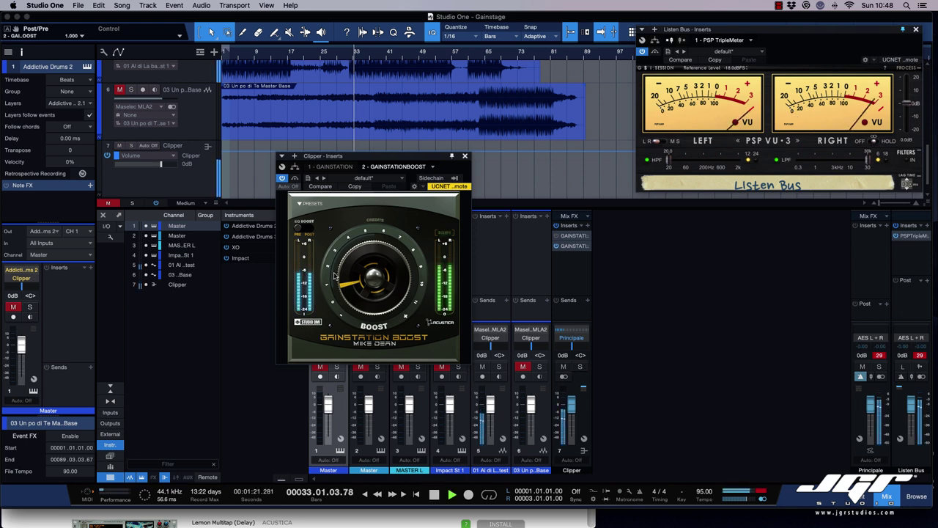
pyautogui.moveTo(378, 284); pyautogui.dragTo(378, 281)
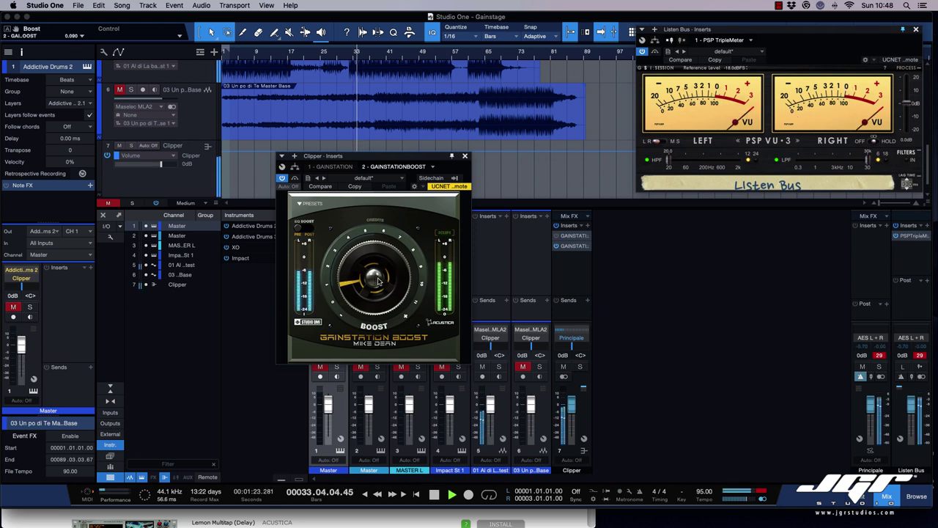
pyautogui.click(309, 228)
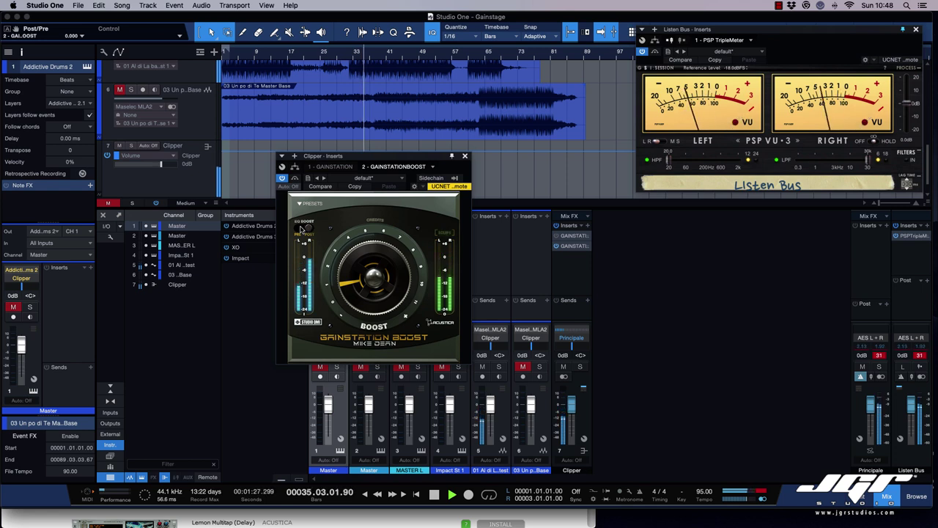
pyautogui.click(301, 228)
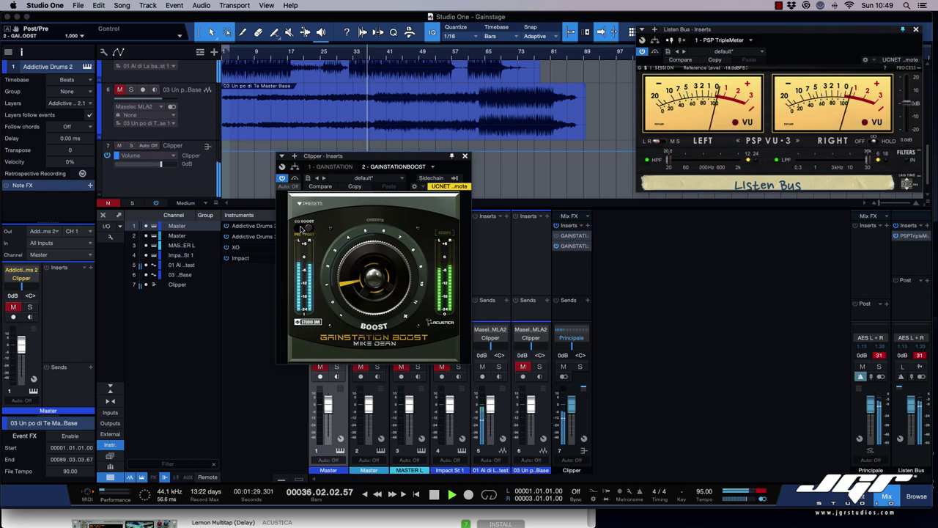
pyautogui.click(373, 276)
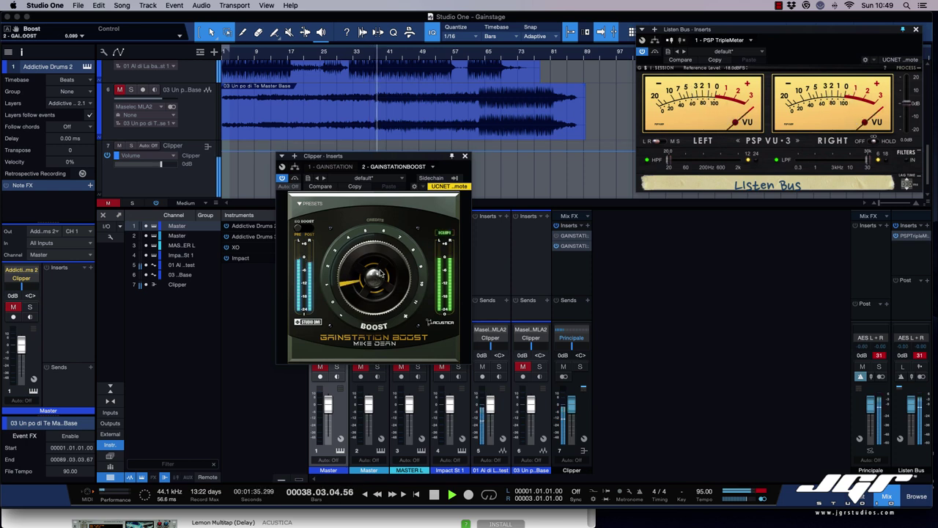
pyautogui.press('space')
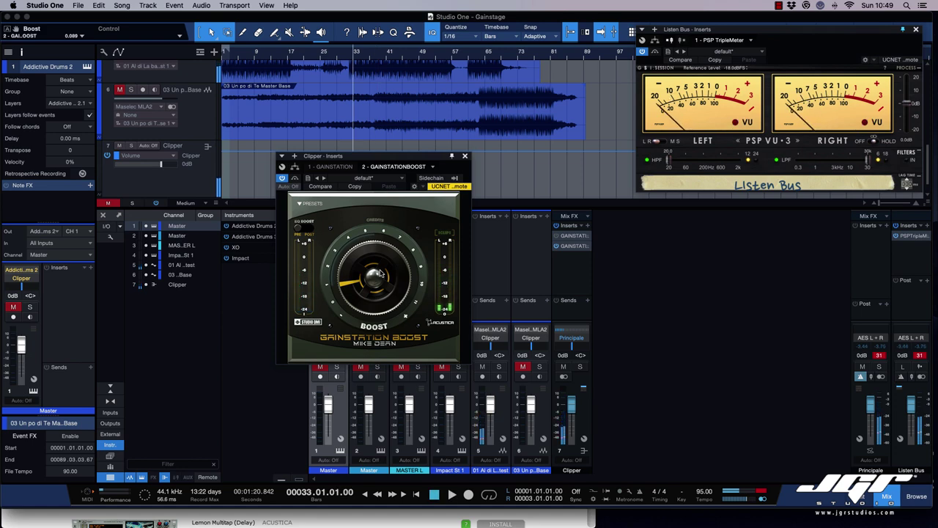
# Arrange the Gainstation and Gainstation Boost windows side by side, with Gainstation Boost below the Listen Bus meter.
pyautogui.moveTo(413, 157); pyautogui.dragTo(756, 229)
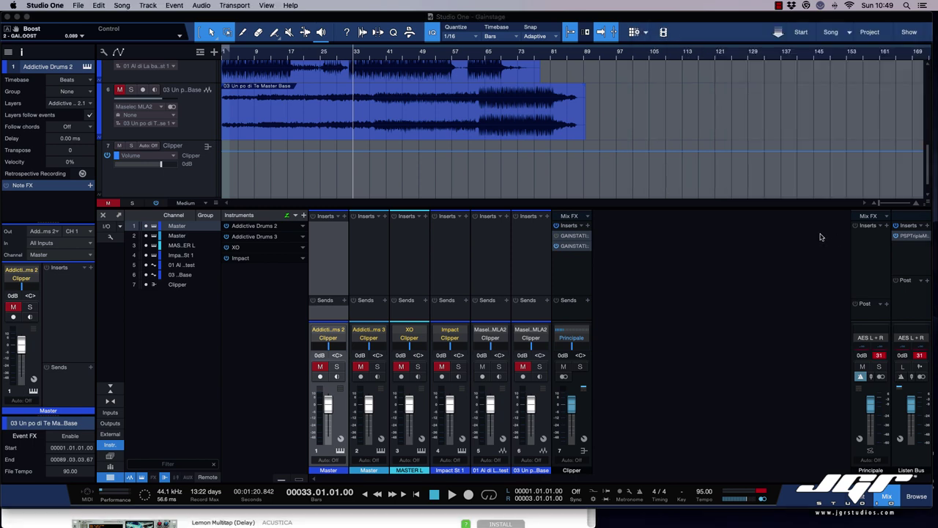
pyautogui.click(820, 235)
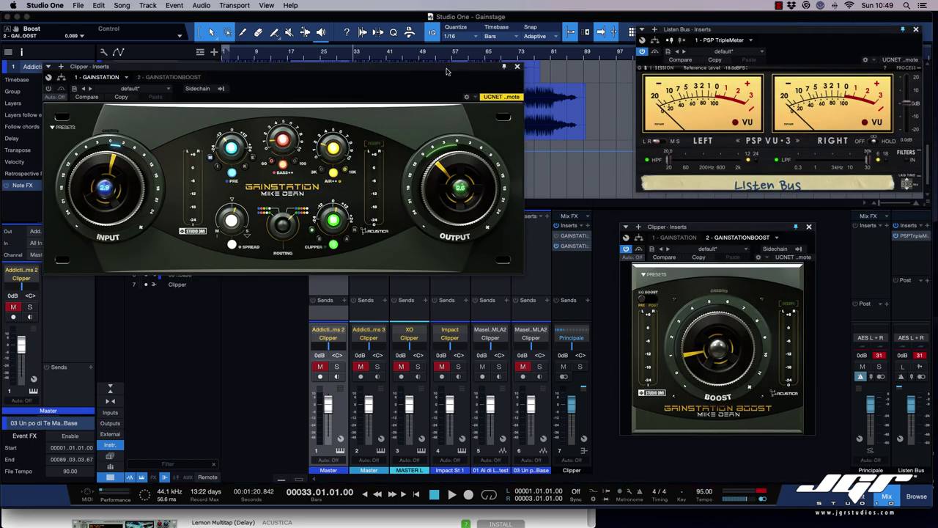
pyautogui.moveTo(444, 68); pyautogui.dragTo(527, 134)
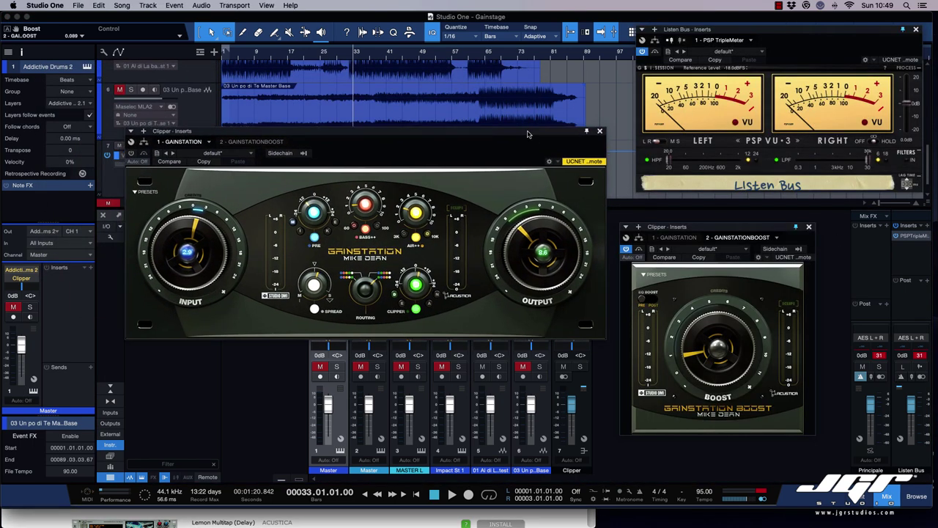